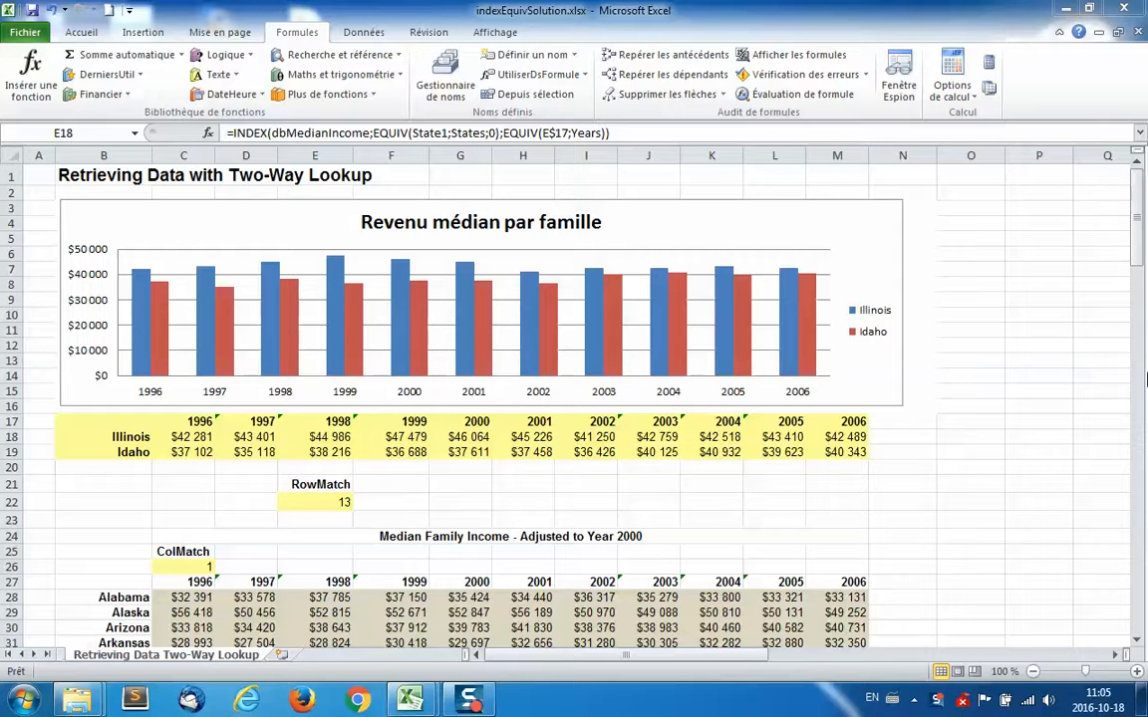
pyautogui.click(1141, 309)
pyautogui.moveTo(1141, 286)
pyautogui.mouseDown()
pyautogui.moveTo(1143, 351)
pyautogui.moveTo(1142, 264)
pyautogui.mouseUp()
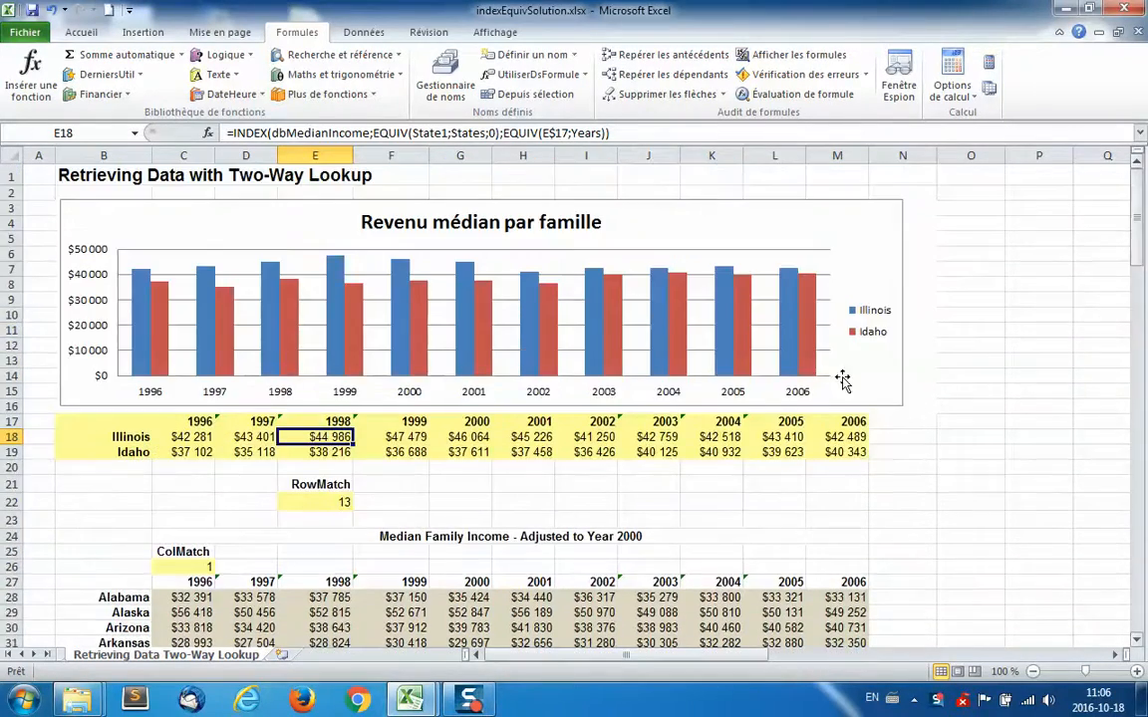
# Step: Choose California as the first comparison state in cell B18 and view the updated median income chart
pyautogui.click(118, 449)
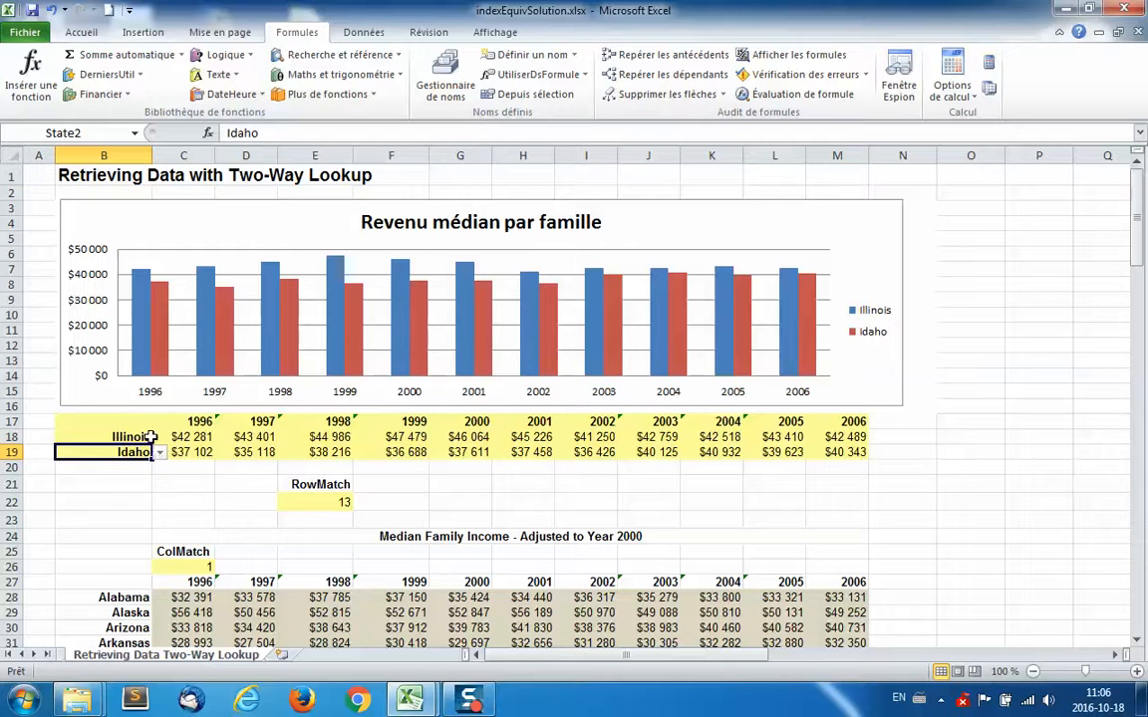
pyautogui.click(149, 438)
pyautogui.click(159, 438)
pyautogui.scroll(-1, 161, 488)
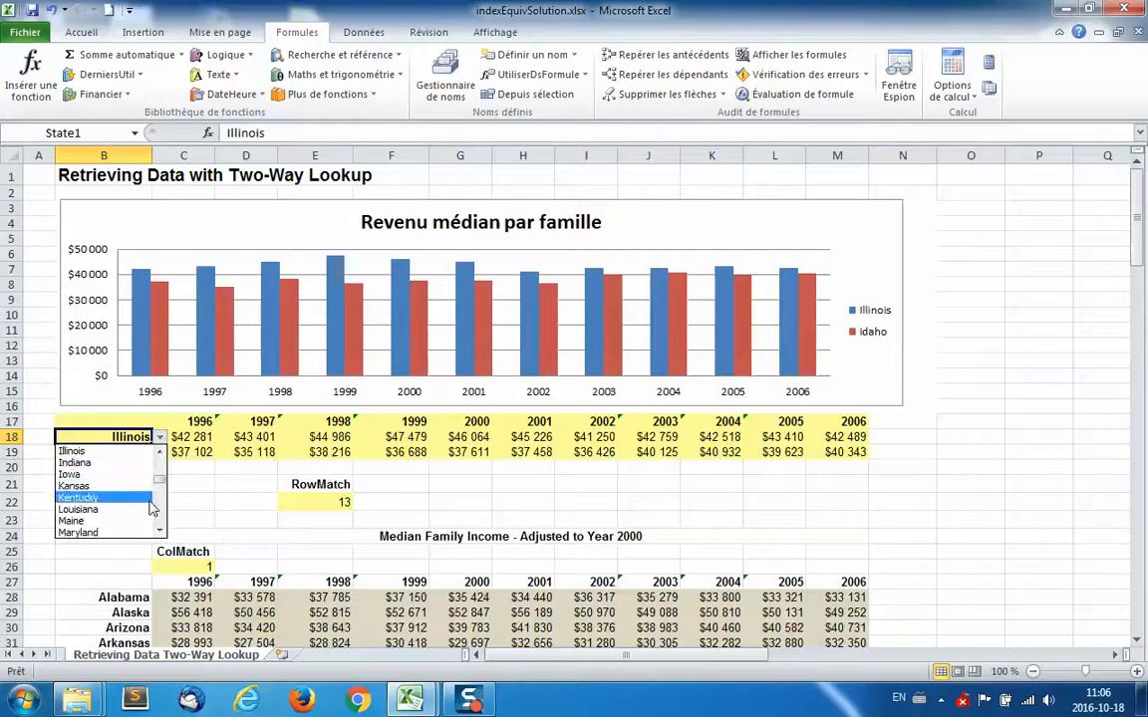
pyautogui.scroll(4, 162, 488)
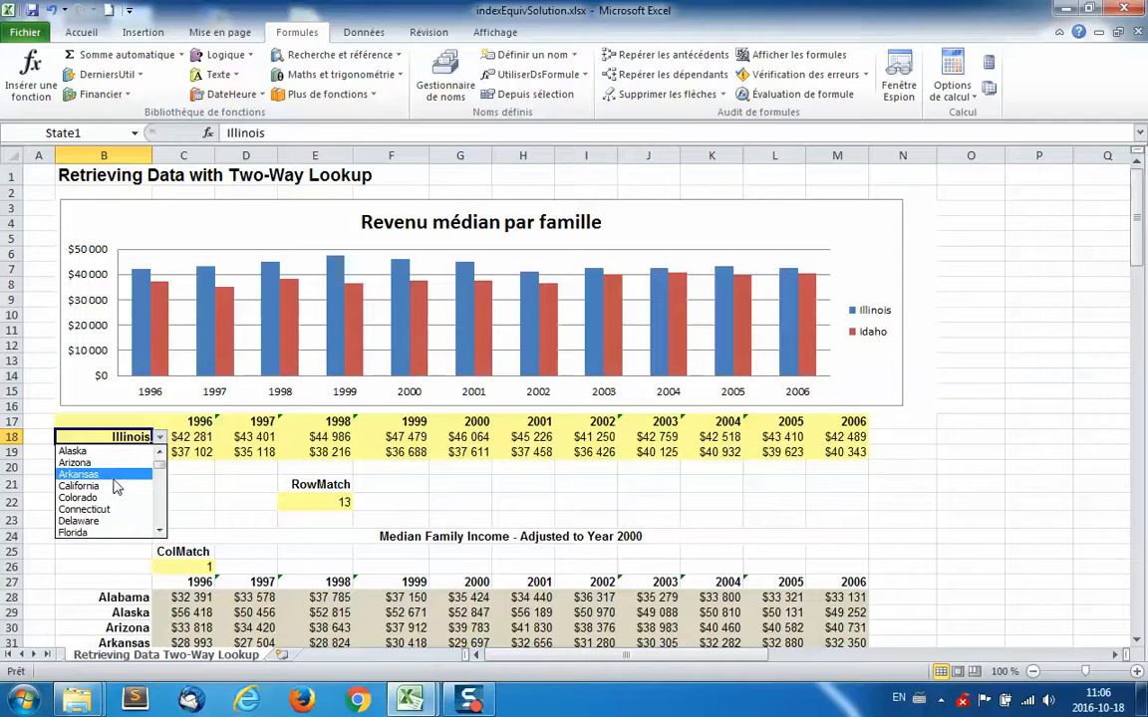
pyautogui.click(121, 484)
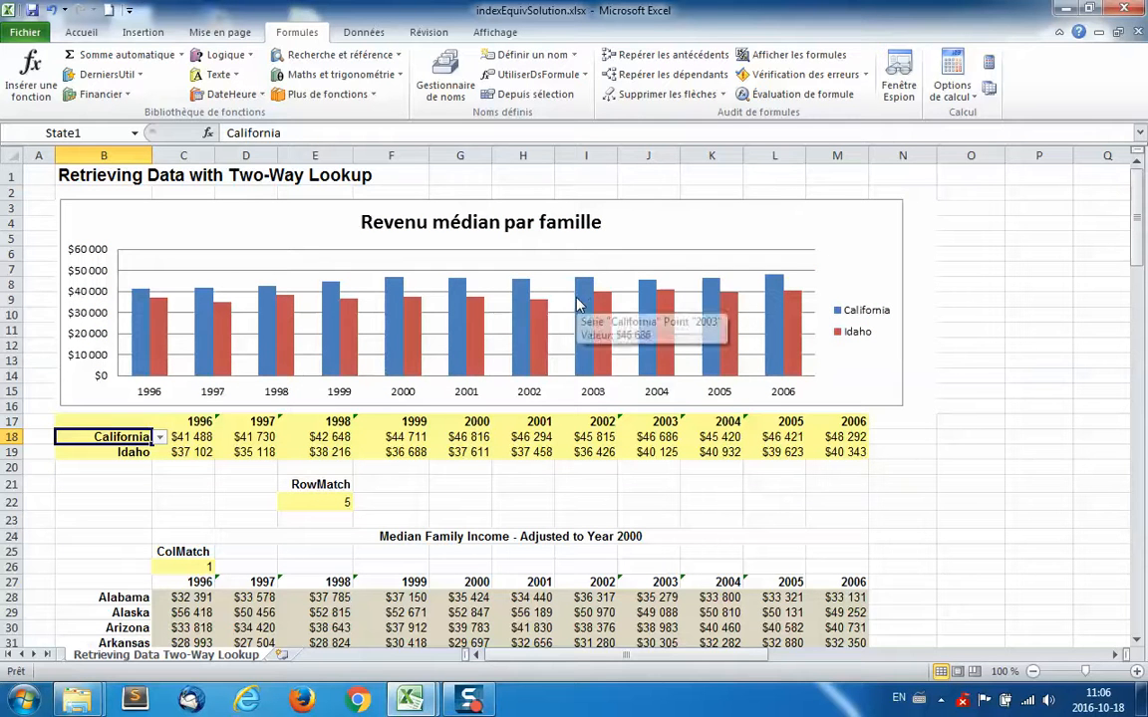
pyautogui.moveTo(765, 369)
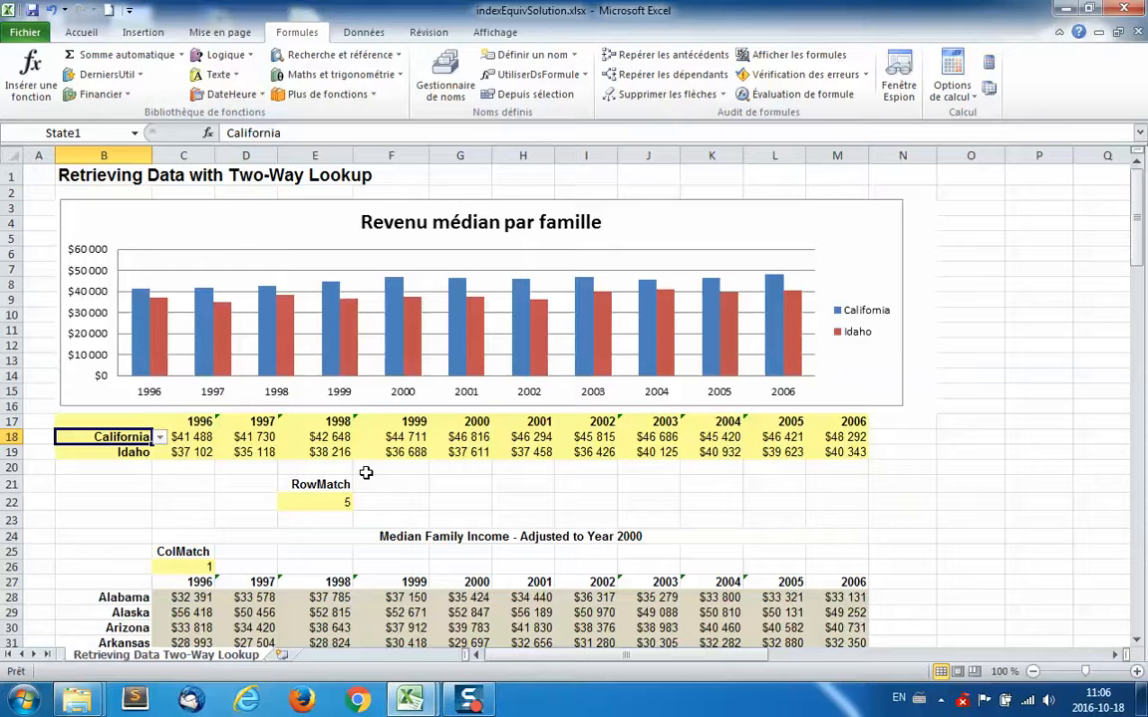
# Step: Save and close the indexEquivSolution.xlsx workbook to return to indexEquiv - Demo.xlsx
pyautogui.click(34, 15)
pyautogui.click(1139, 33)
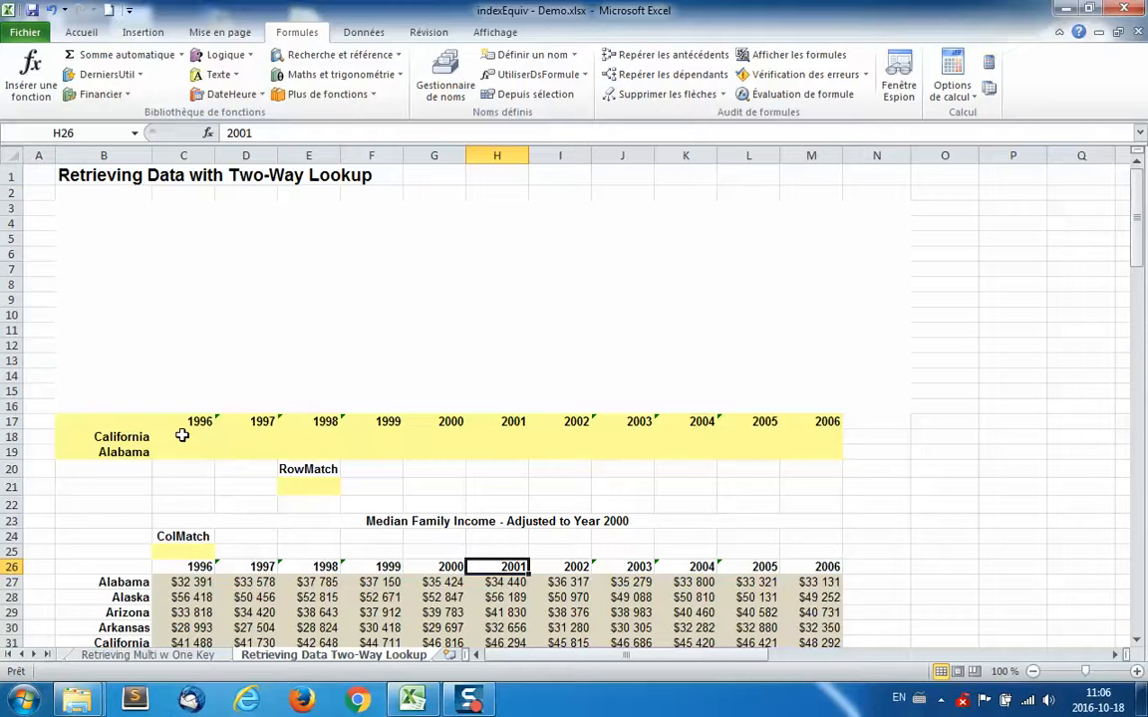
# Step: Review what the names dbMedianIncome, State1, State2, States and Years refer to on the Retrieving Data Two-Way Lookup sheet
pyautogui.click(444, 85)
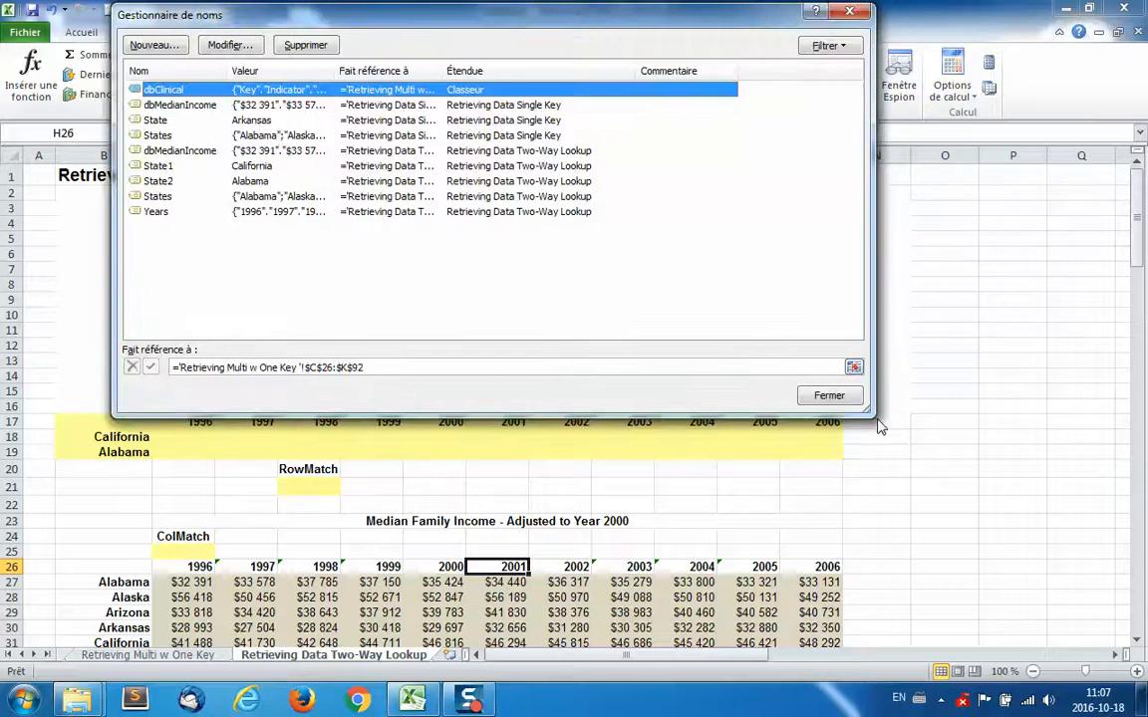
pyautogui.moveTo(867, 411); pyautogui.dragTo(1062, 572)
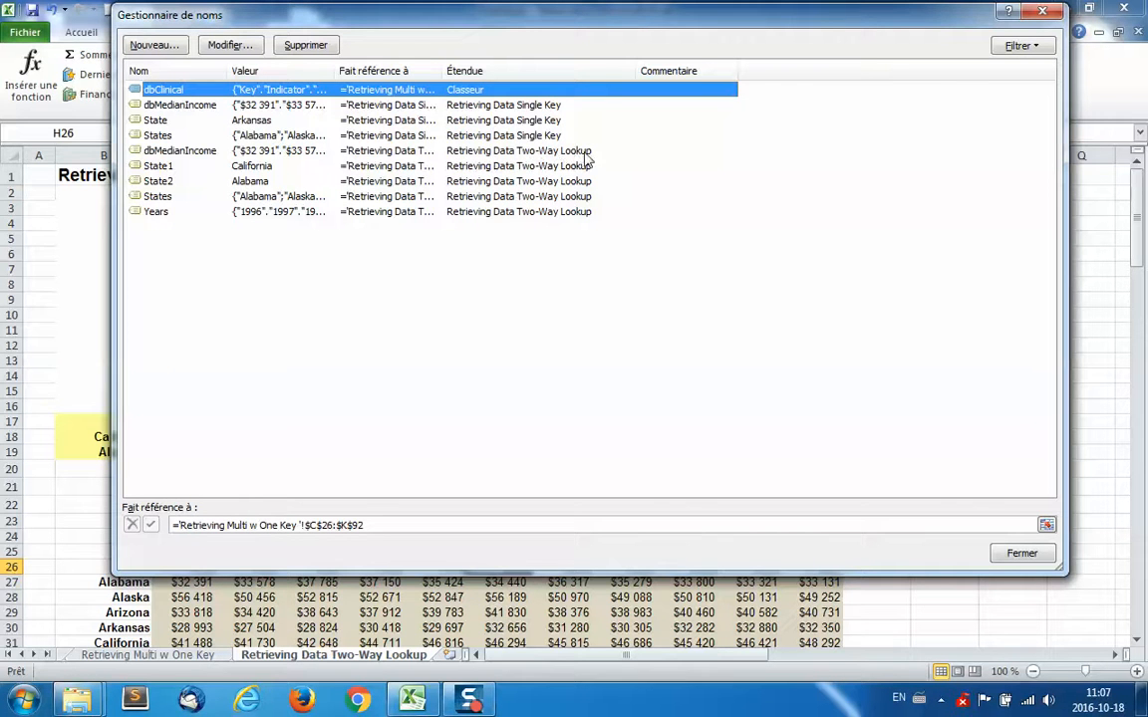
pyautogui.click(465, 153)
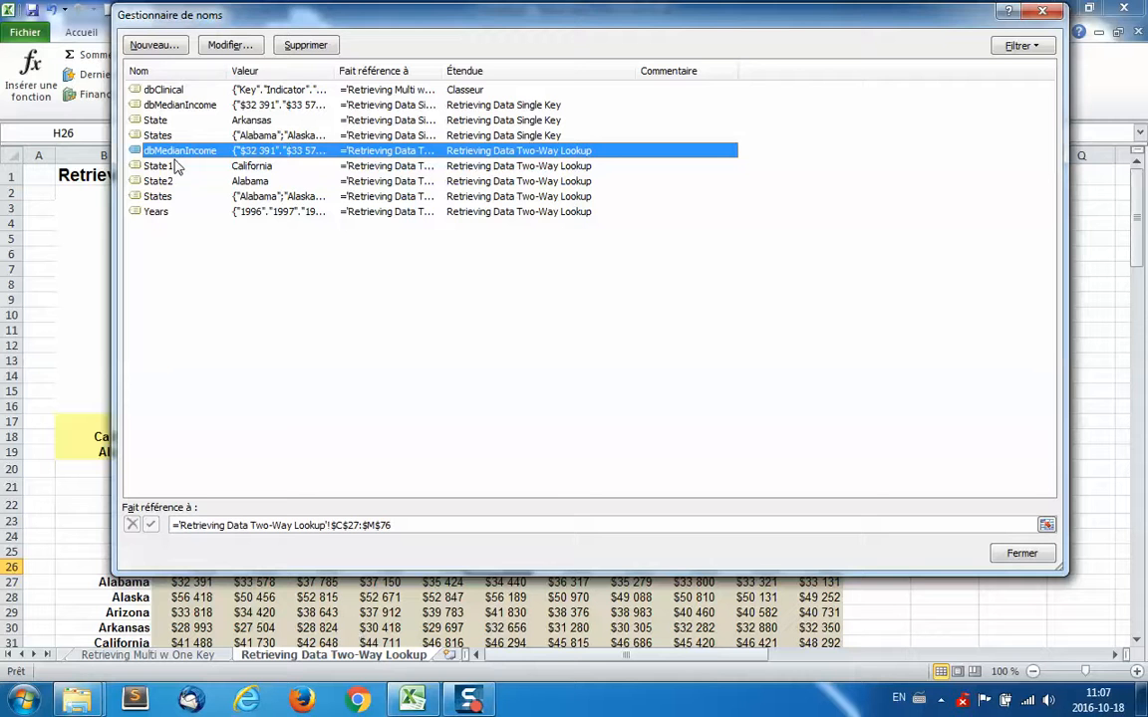
pyautogui.moveTo(297, 25); pyautogui.dragTo(563, 25)
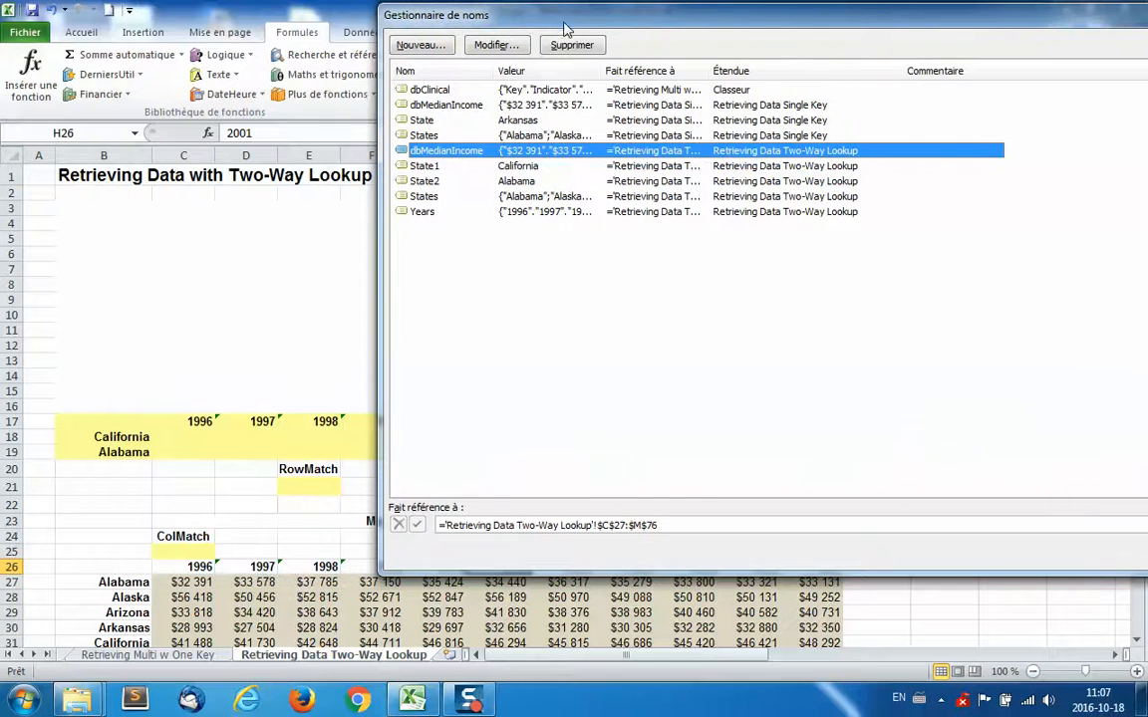
pyautogui.click(423, 165)
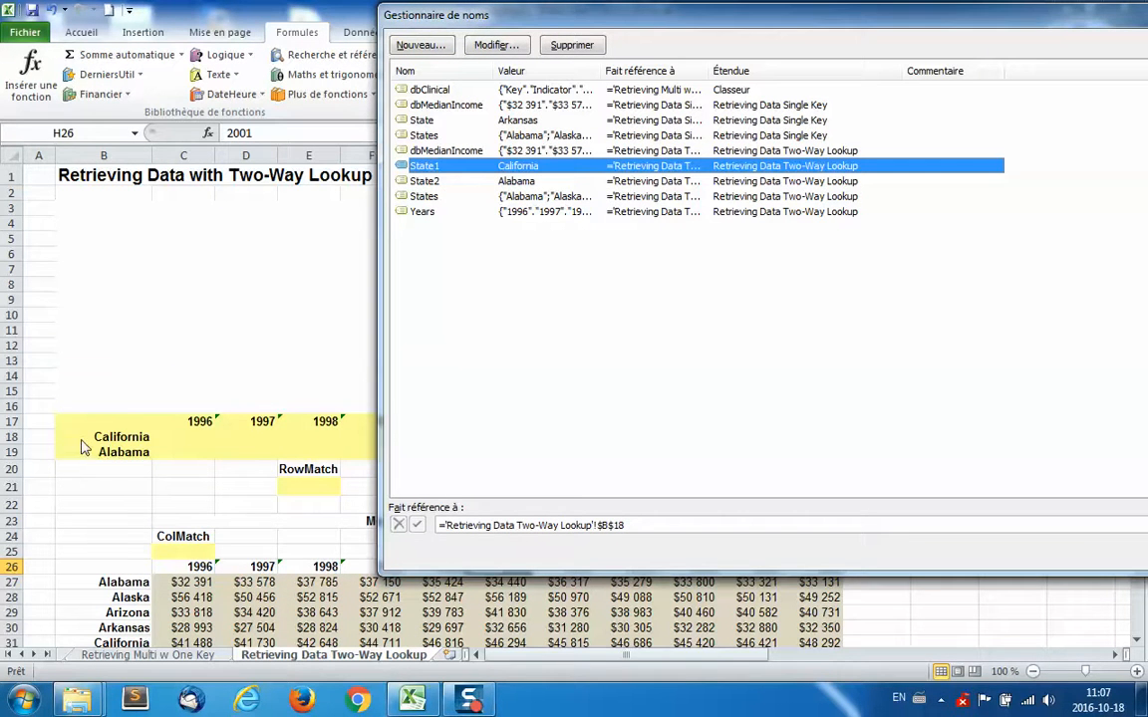
pyautogui.click(424, 181)
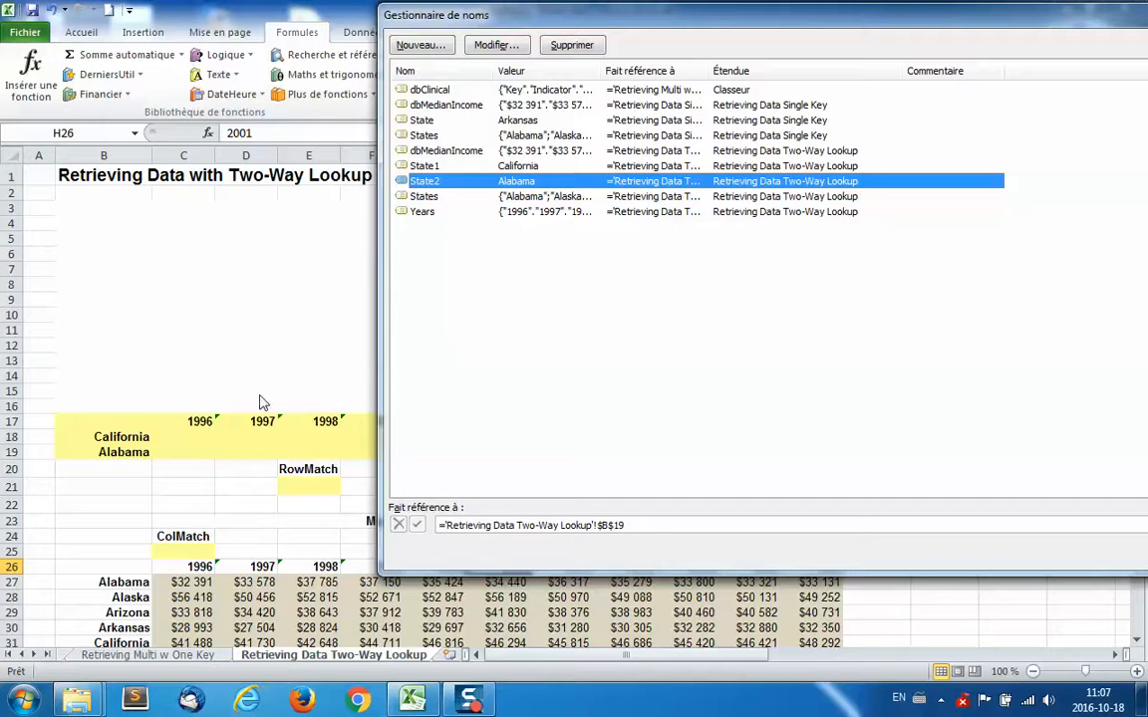
pyautogui.click(431, 197)
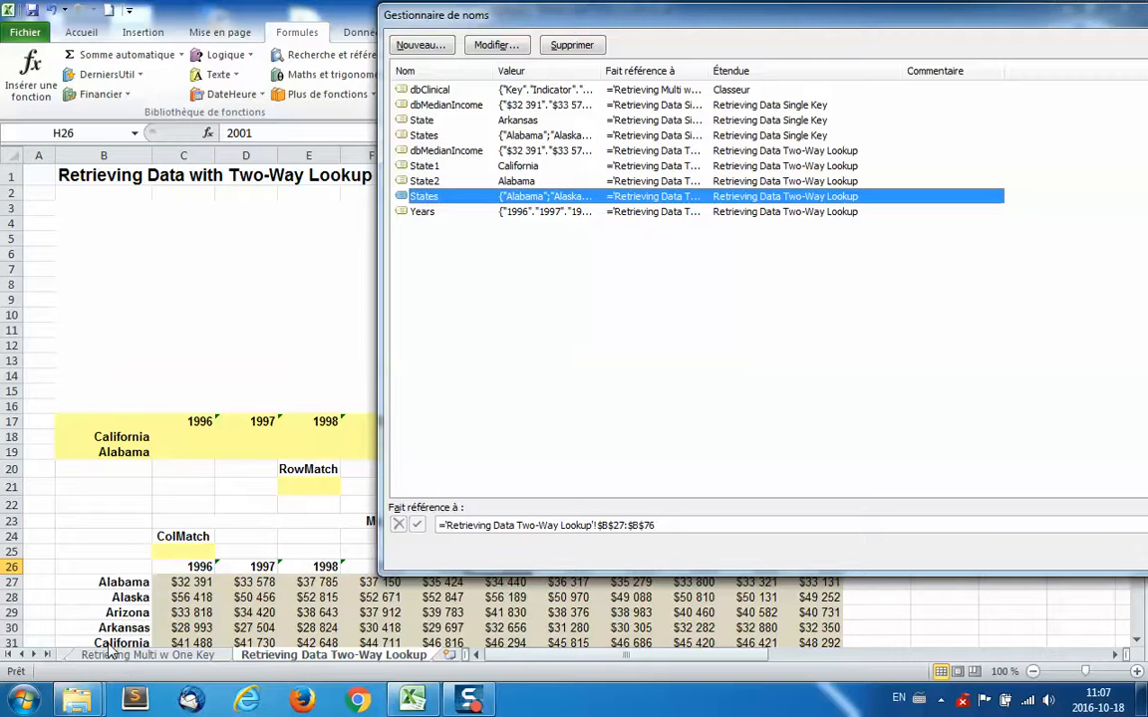
pyautogui.click(421, 212)
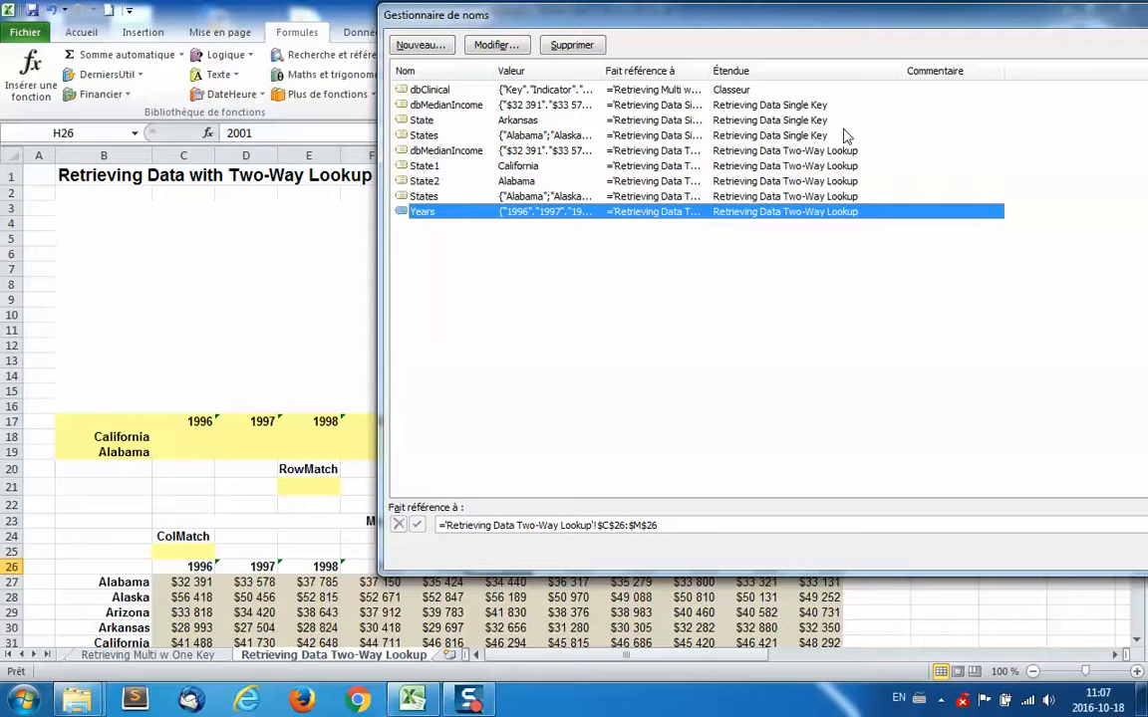
pyautogui.moveTo(868, 8); pyautogui.dragTo(585, 45)
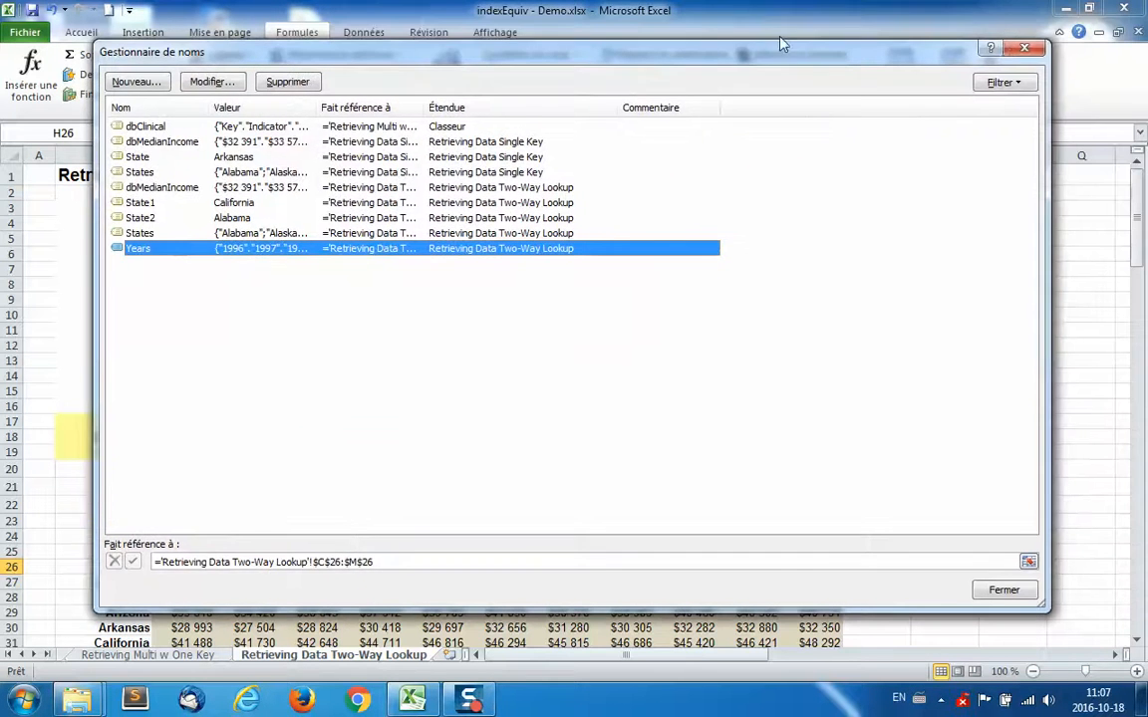
pyautogui.click(1024, 49)
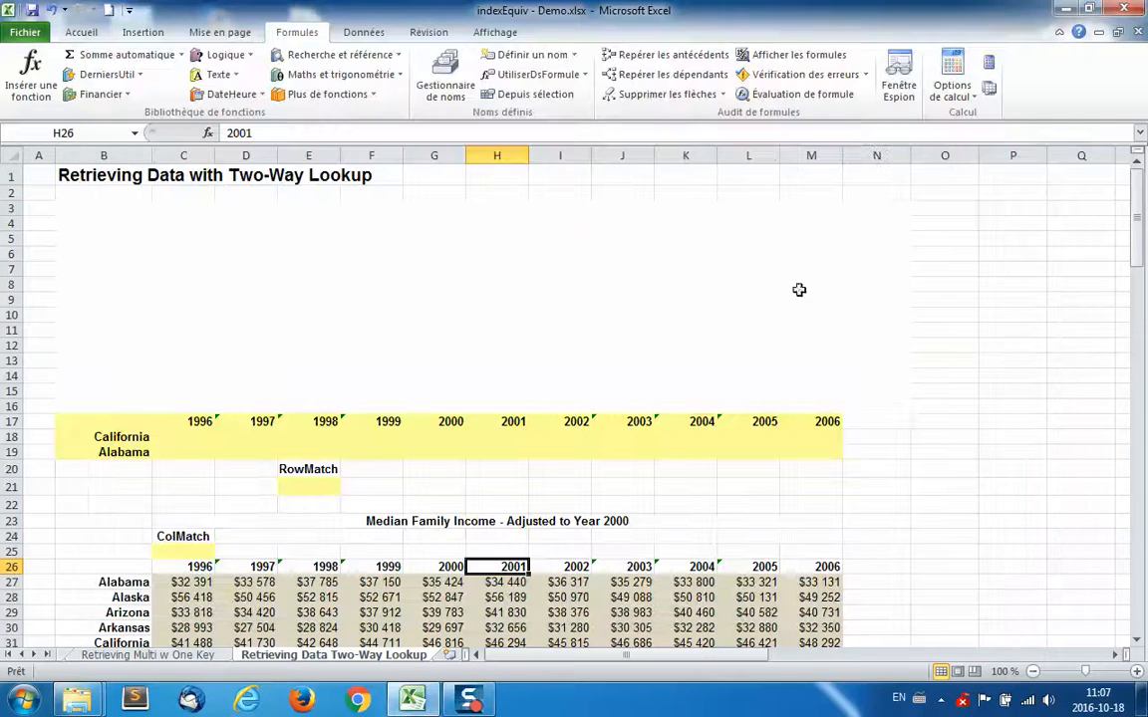
# Step: Examine the RowMatch and ColMatch cells, the California 1996 result cell, and the matching income entry in the data table
pyautogui.click(304, 491)
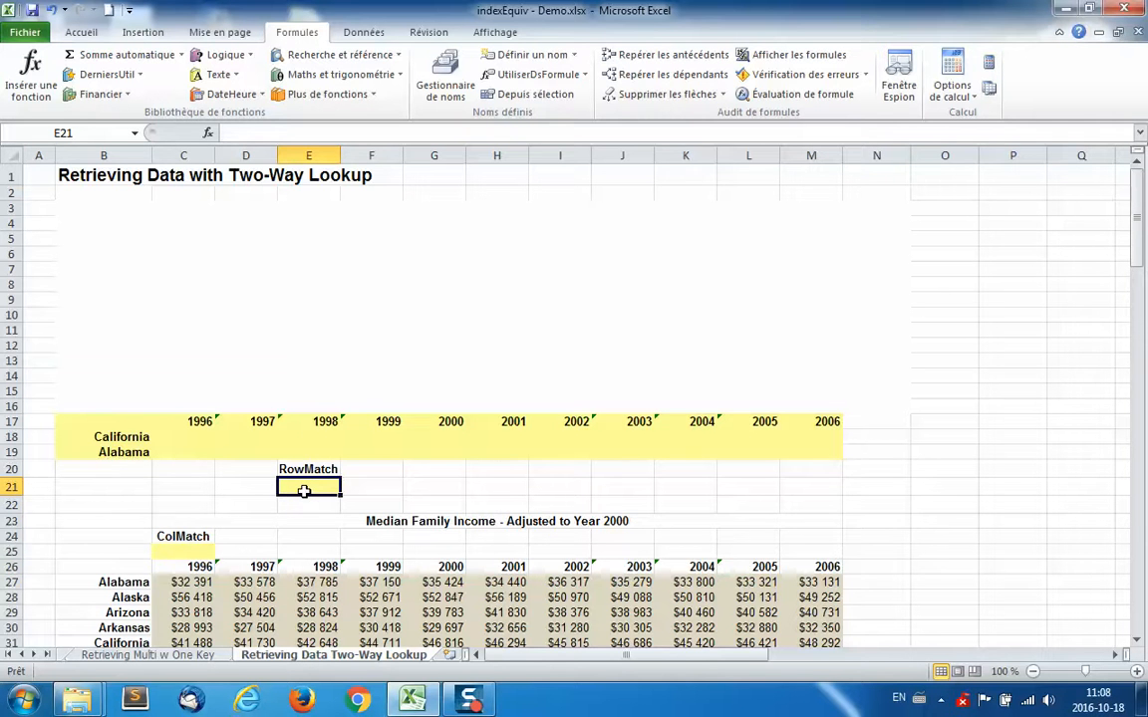
pyautogui.click(117, 437)
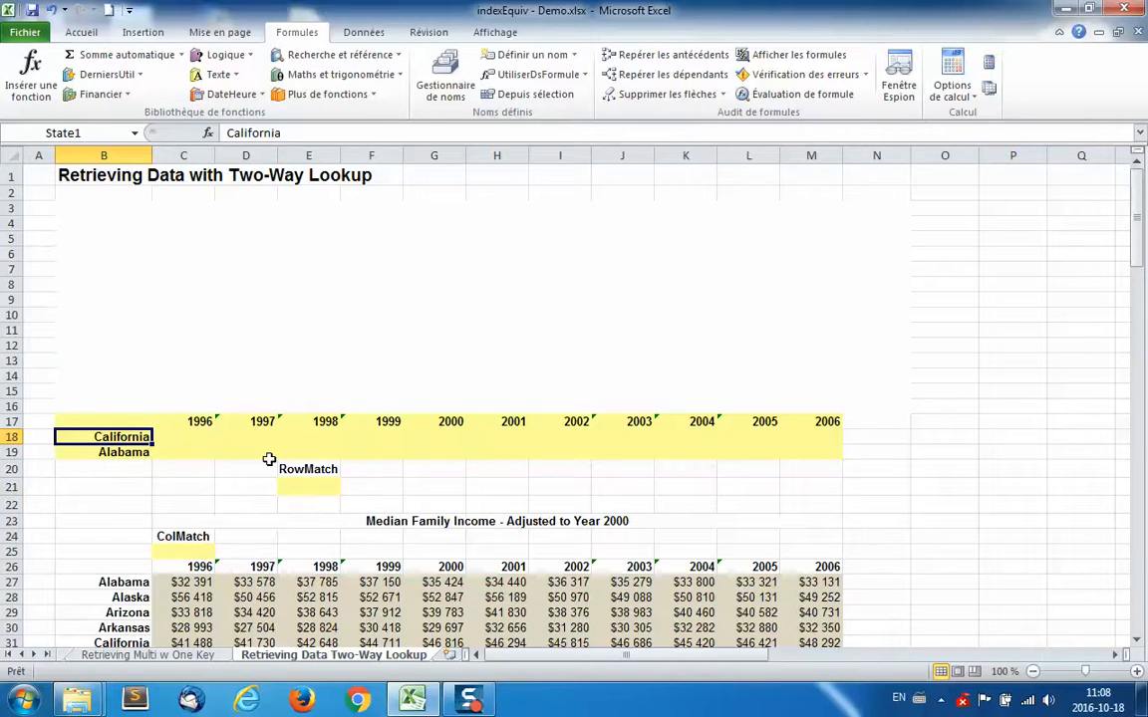
pyautogui.click(184, 438)
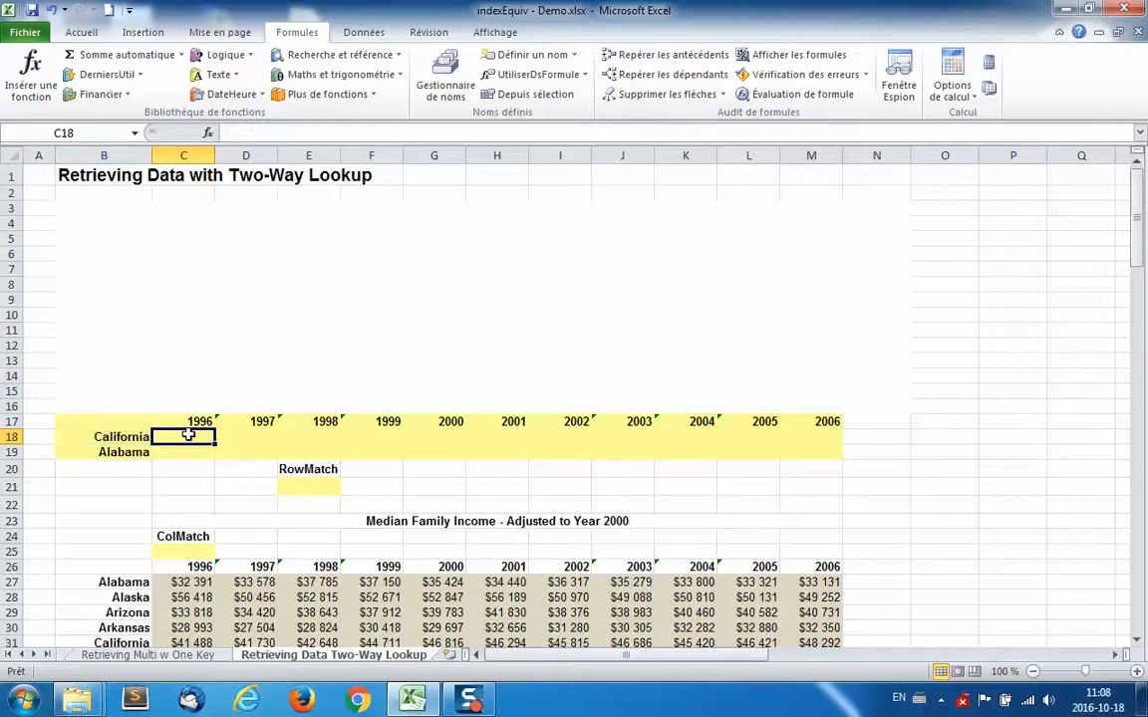
pyautogui.click(309, 482)
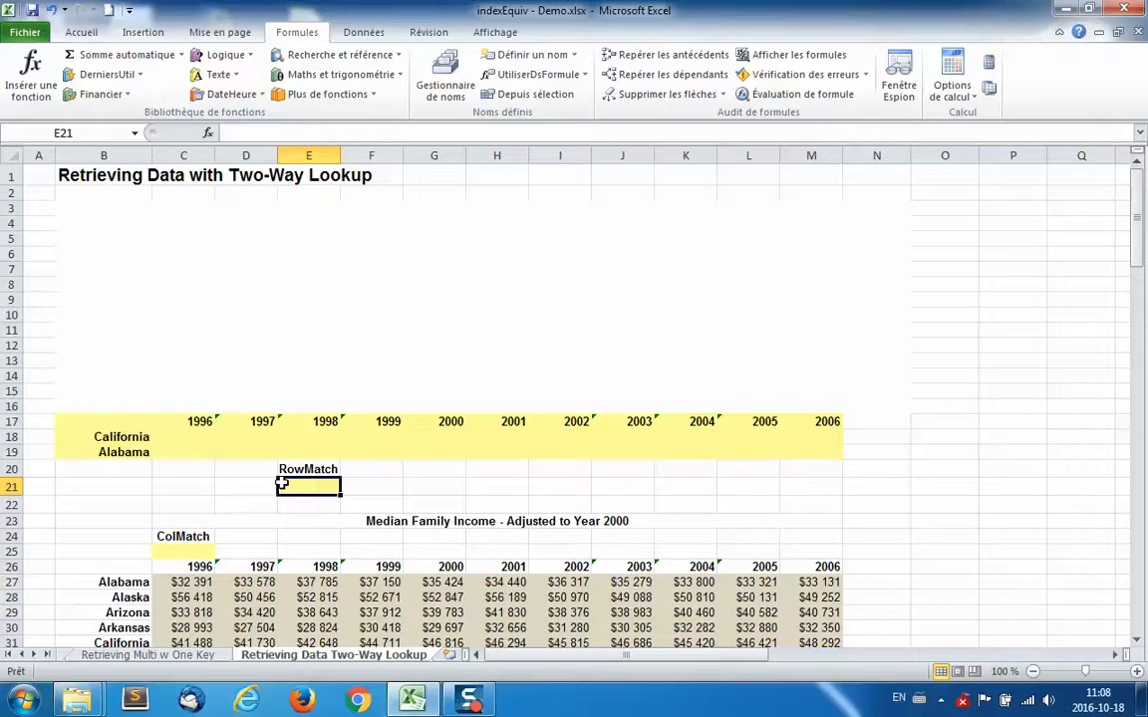
pyautogui.click(187, 550)
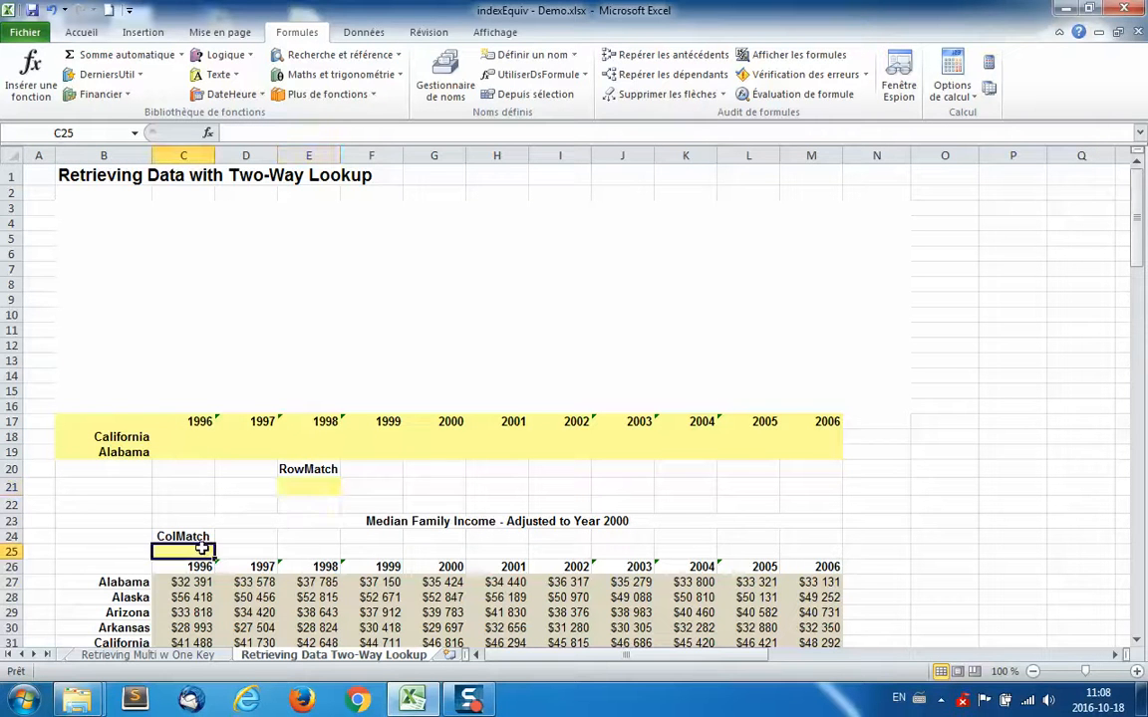
pyautogui.click(170, 437)
pyautogui.scroll(-2, 187, 451)
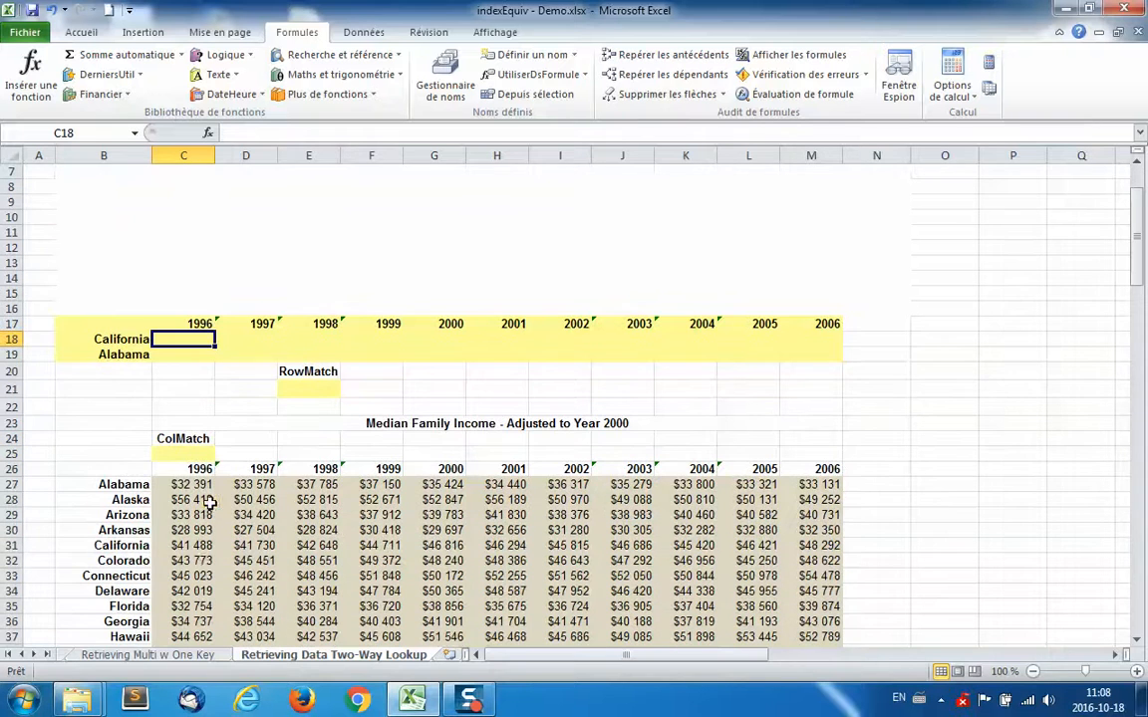
pyautogui.click(191, 547)
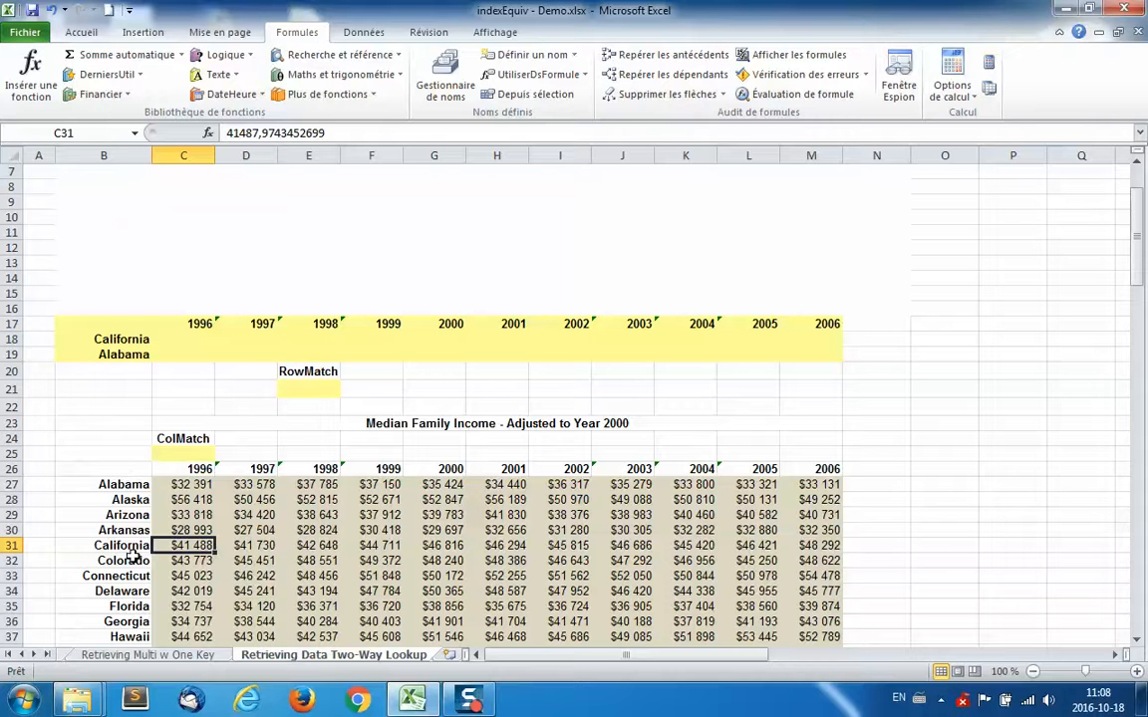
# Step: Start an EQUIV function in the RowMatch cell E21 with State1 as the lookup value
pyautogui.click(311, 388)
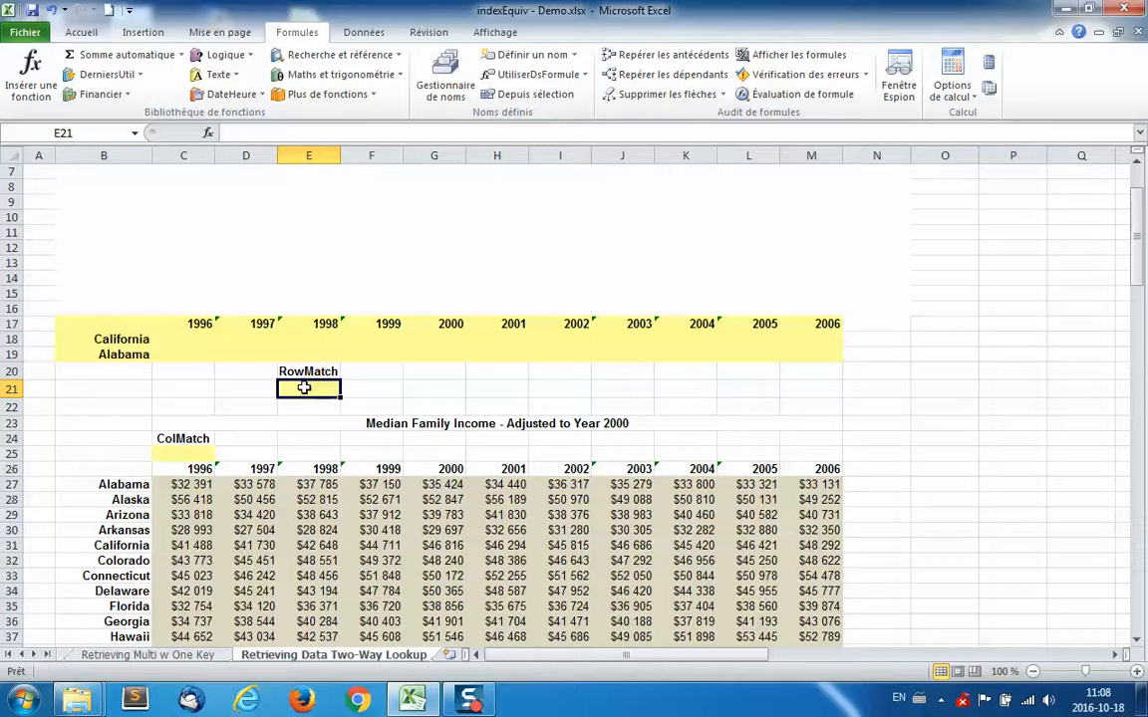
pyautogui.write('=equiv')
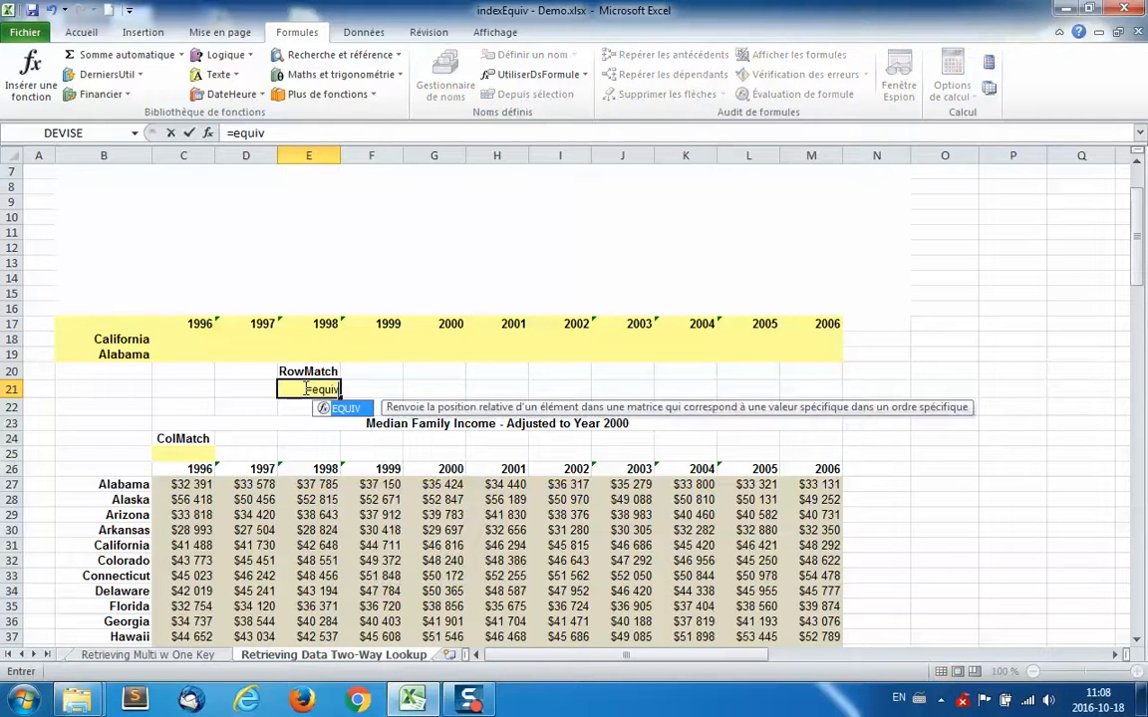
pyautogui.write('(')
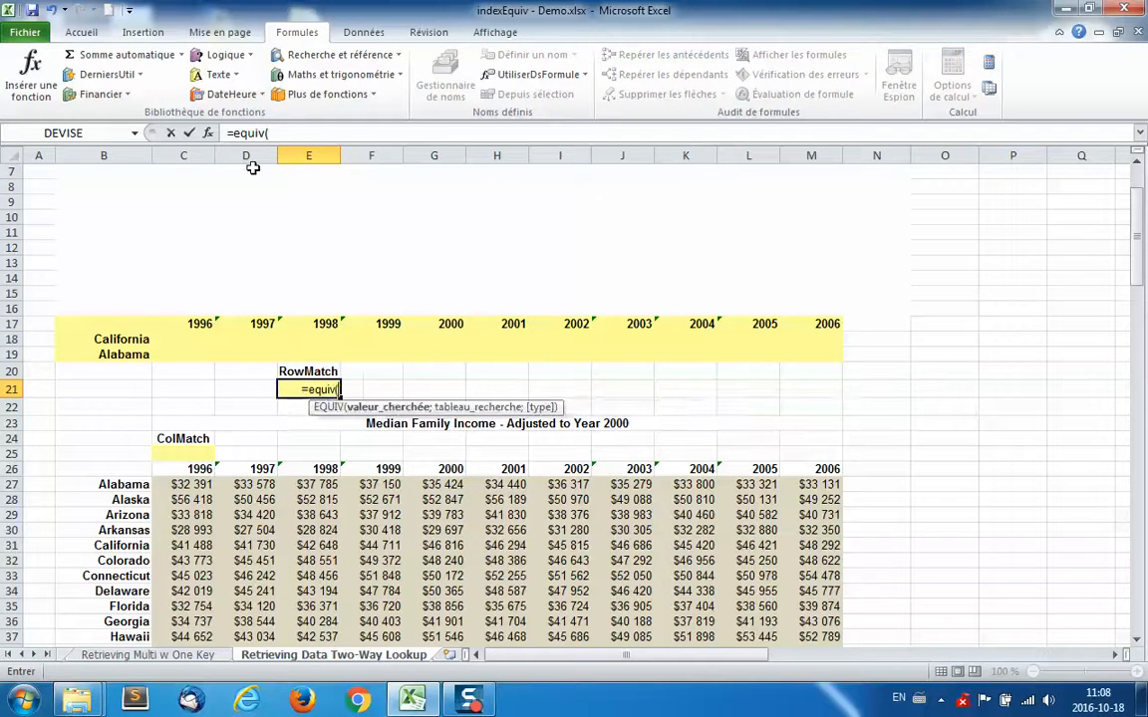
pyautogui.click(207, 132)
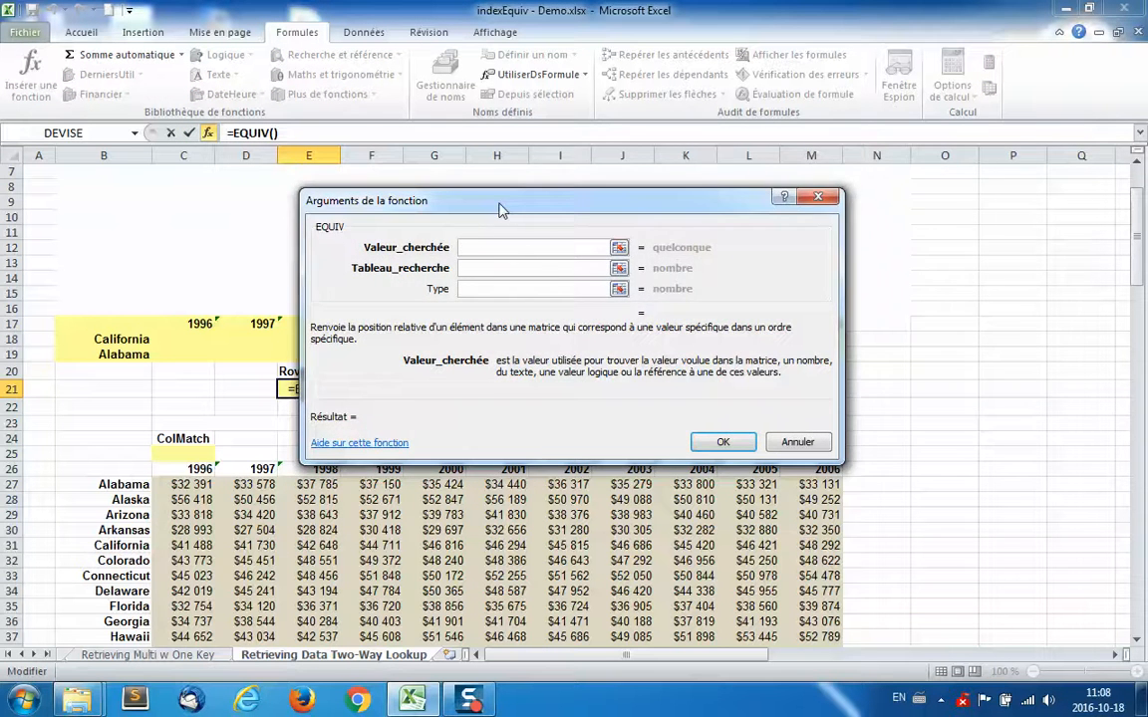
pyautogui.moveTo(501, 210); pyautogui.dragTo(732, 152)
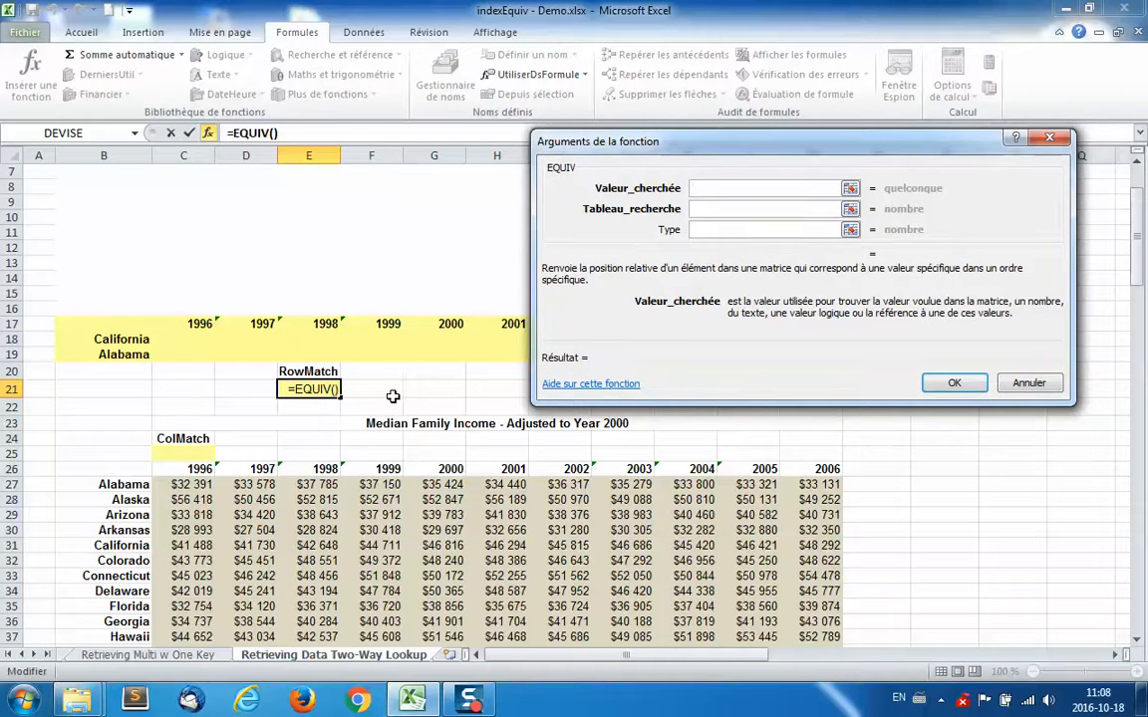
pyautogui.click(120, 340)
# Step: Complete the RowMatch EQUIV function with the States range B27:B76 as lookup array and match type 0
pyautogui.click(733, 210)
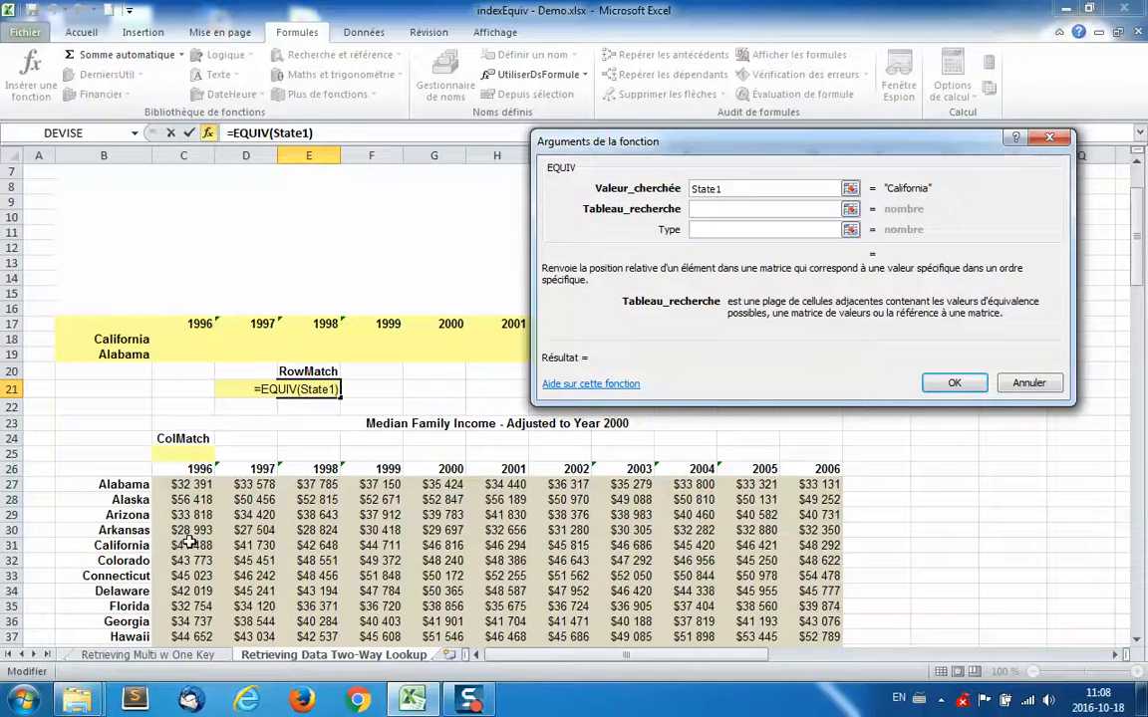
pyautogui.scroll(-2, 170, 489)
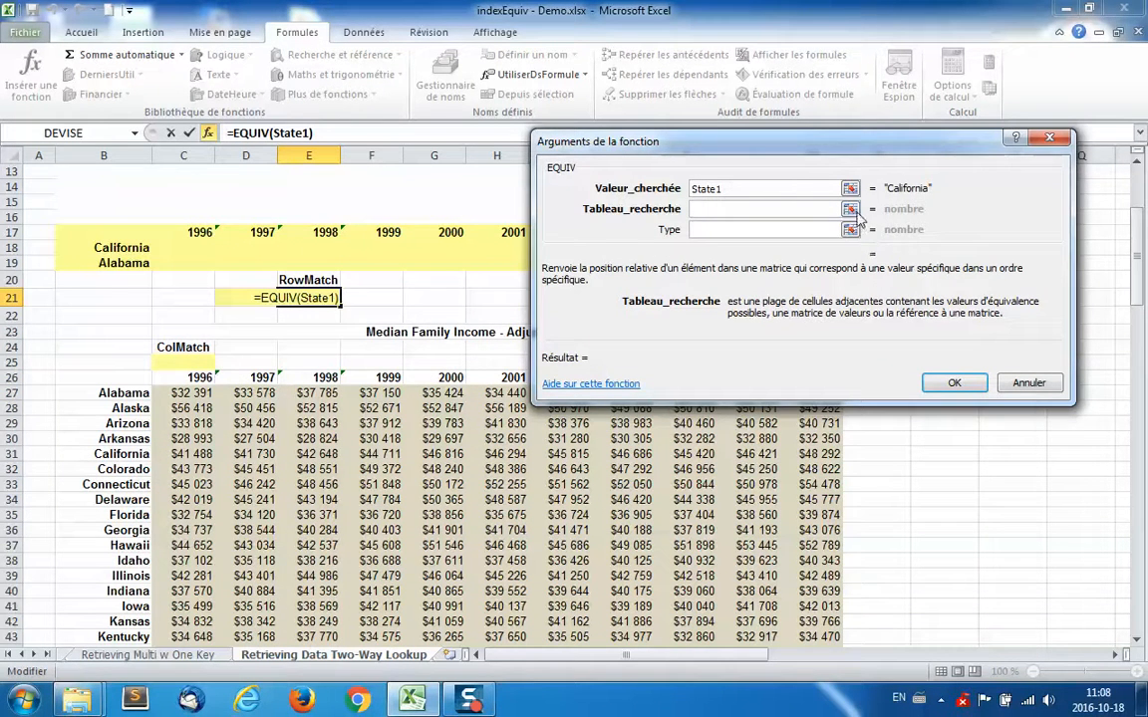
pyautogui.click(850, 208)
pyautogui.moveTo(121, 393); pyautogui.dragTo(127, 613)
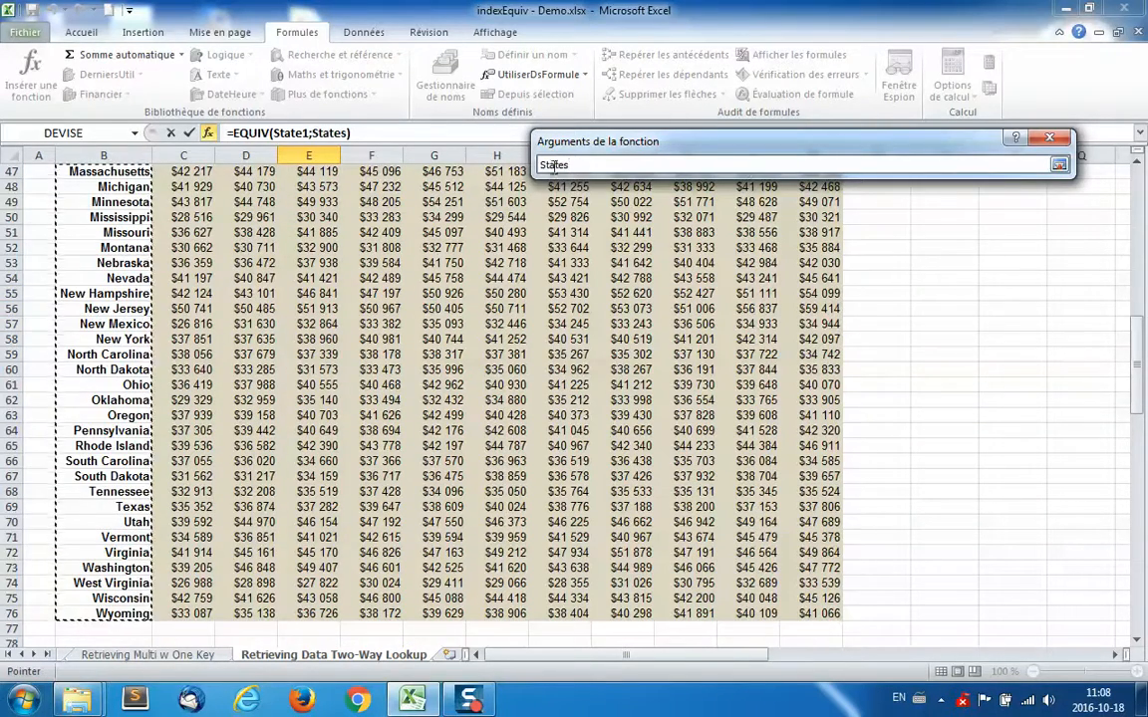
pyautogui.click(1059, 164)
pyautogui.click(747, 231)
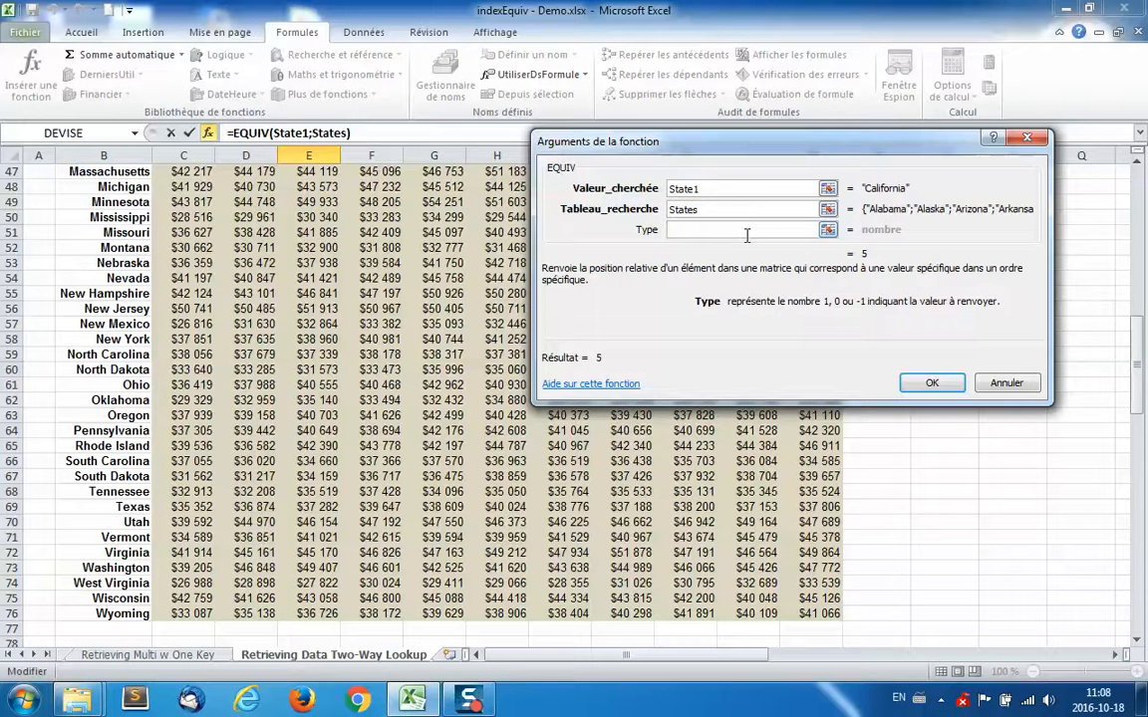
pyautogui.write('0')
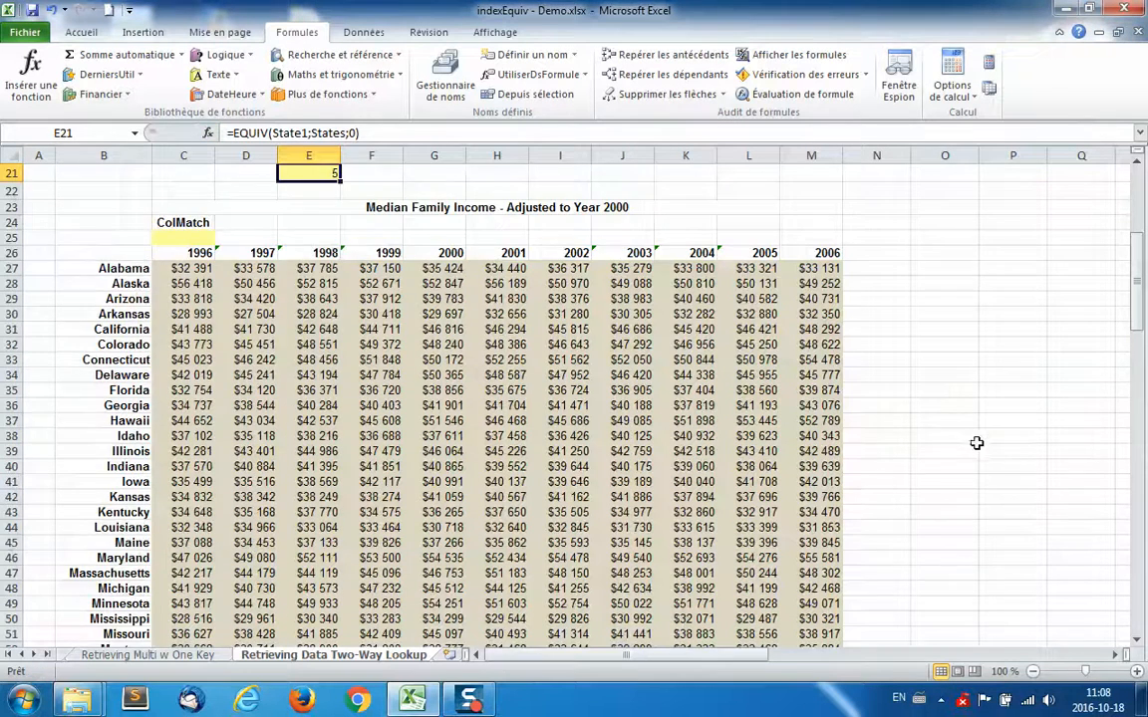
pyautogui.scroll(3, 877, 399)
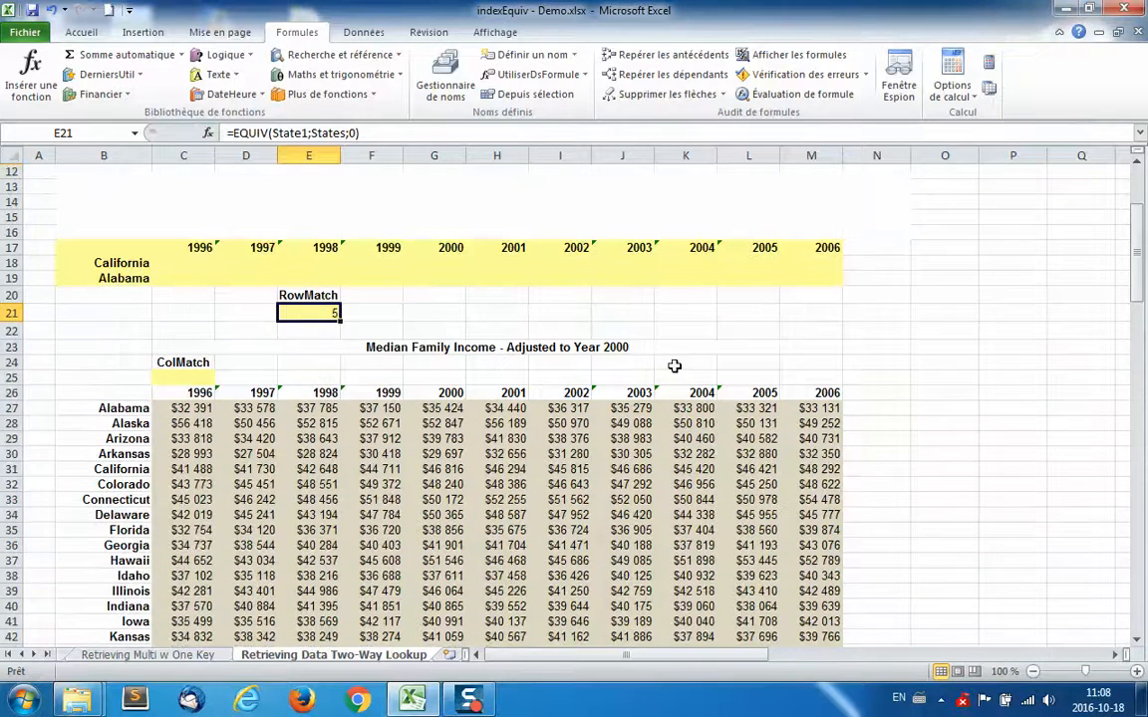
# Step: Start an EQUIV function in the ColMatch cell C25 with the mixed reference C$17 as the lookup value
pyautogui.click(168, 375)
pyautogui.write('=')
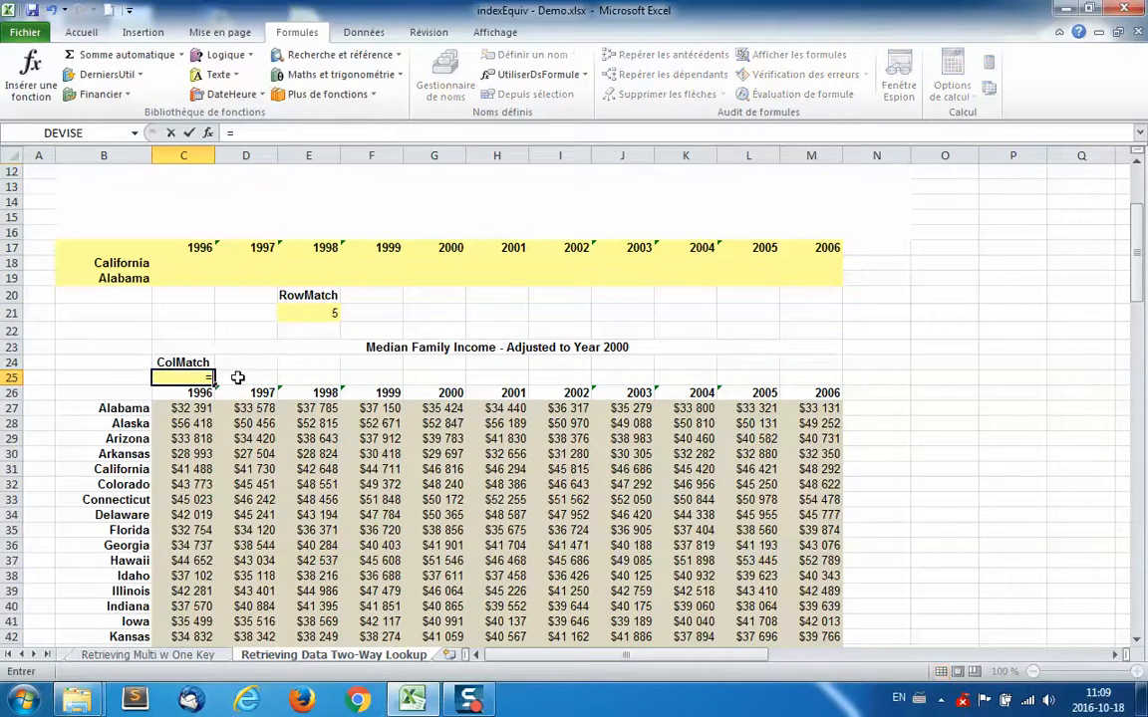
pyautogui.write('equiv(')
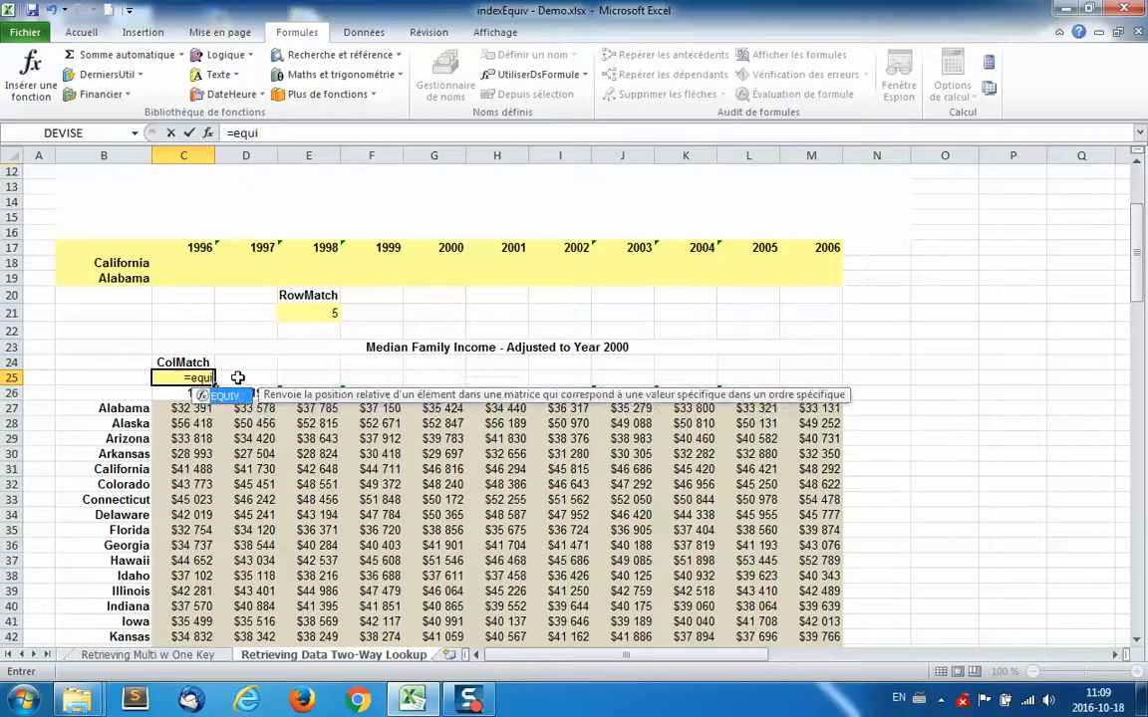
pyautogui.click(207, 133)
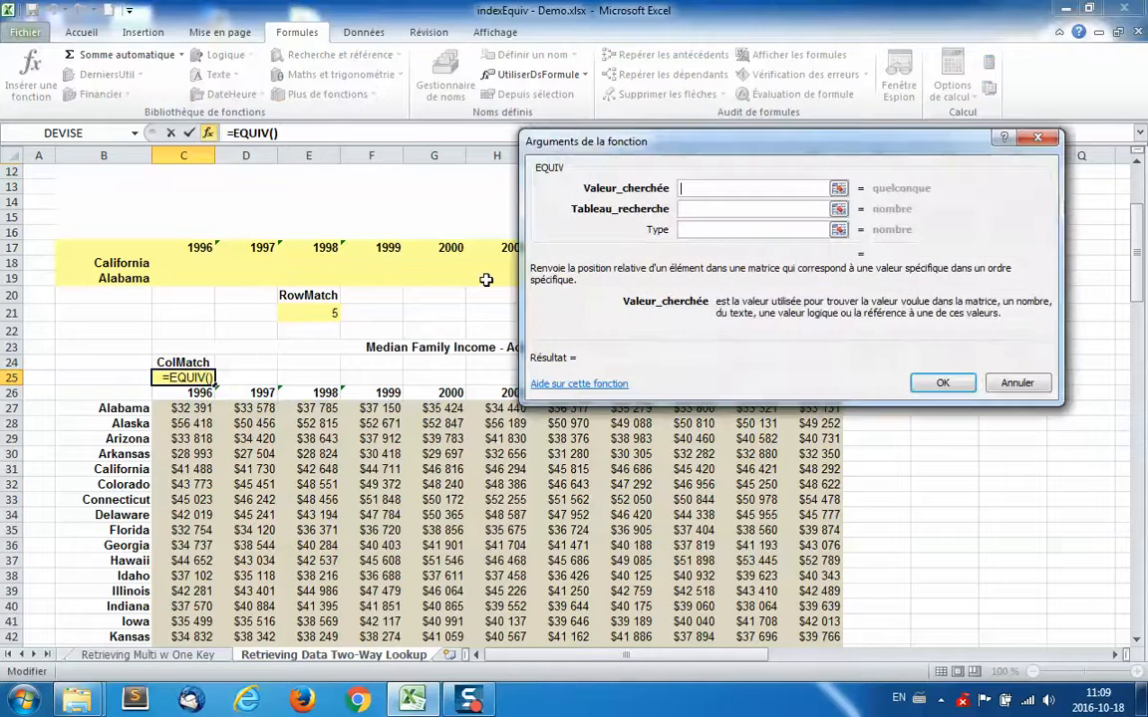
pyautogui.click(198, 247)
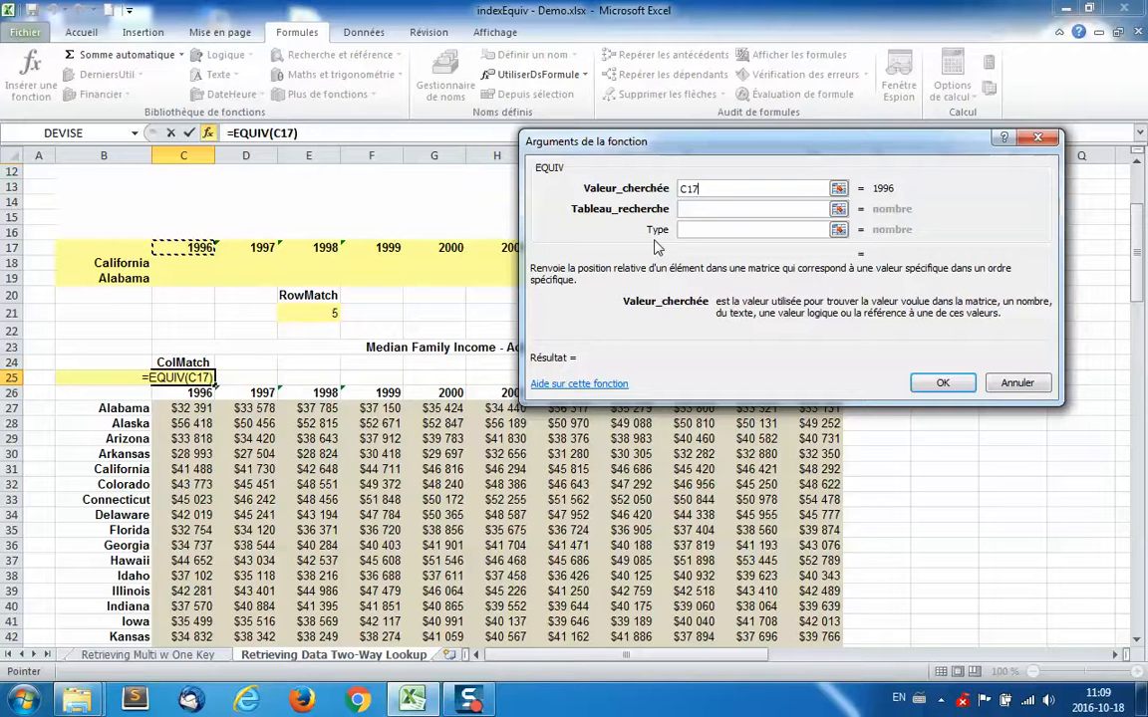
pyautogui.press('F4')
pyautogui.press('F4')
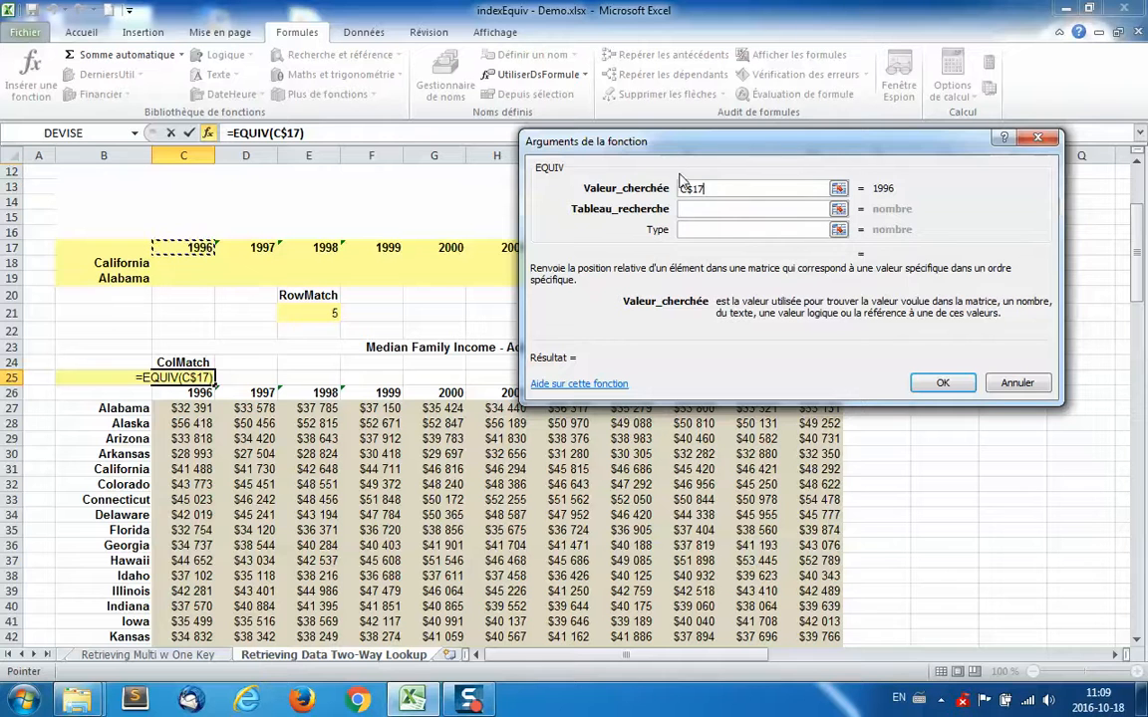
# Step: Complete the ColMatch EQUIV function with the Years header range C26:M26 as lookup array and match type 0
pyautogui.click(699, 208)
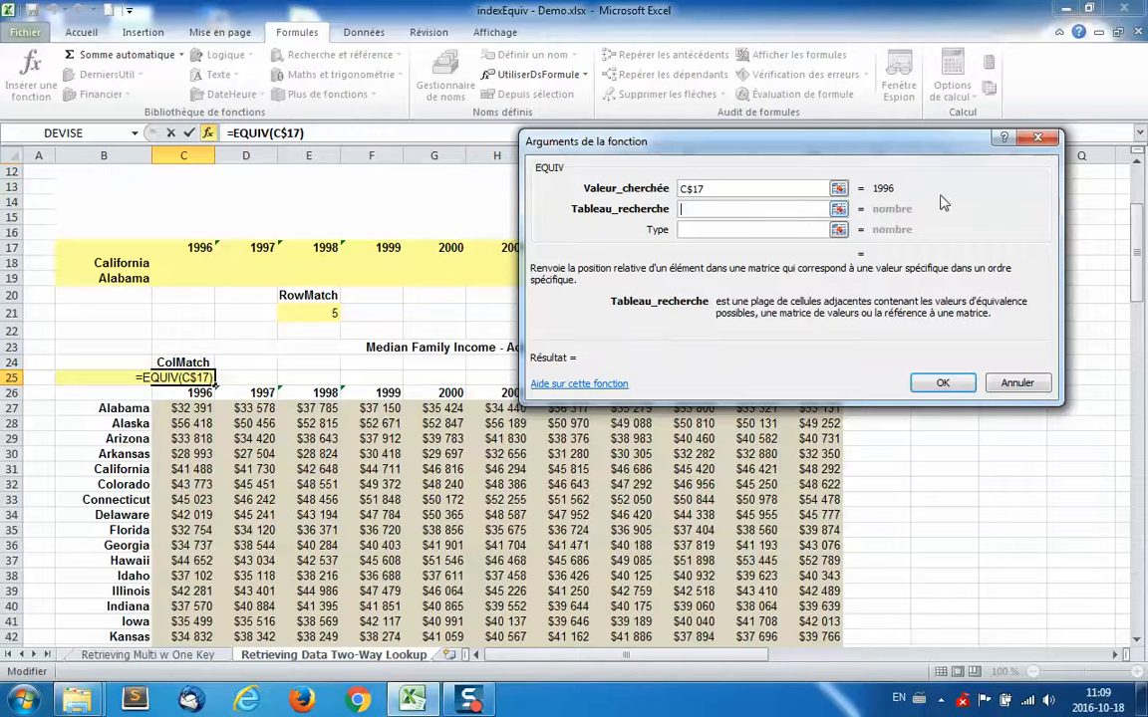
pyautogui.click(837, 209)
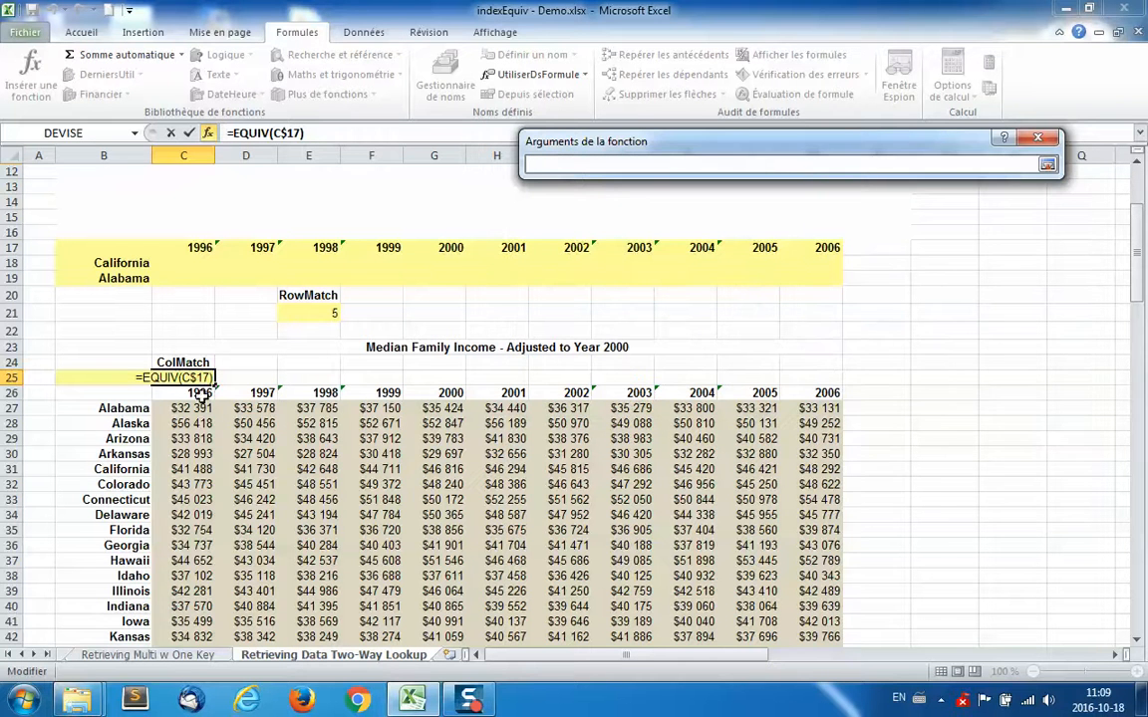
pyautogui.moveTo(194, 393); pyautogui.dragTo(805, 388)
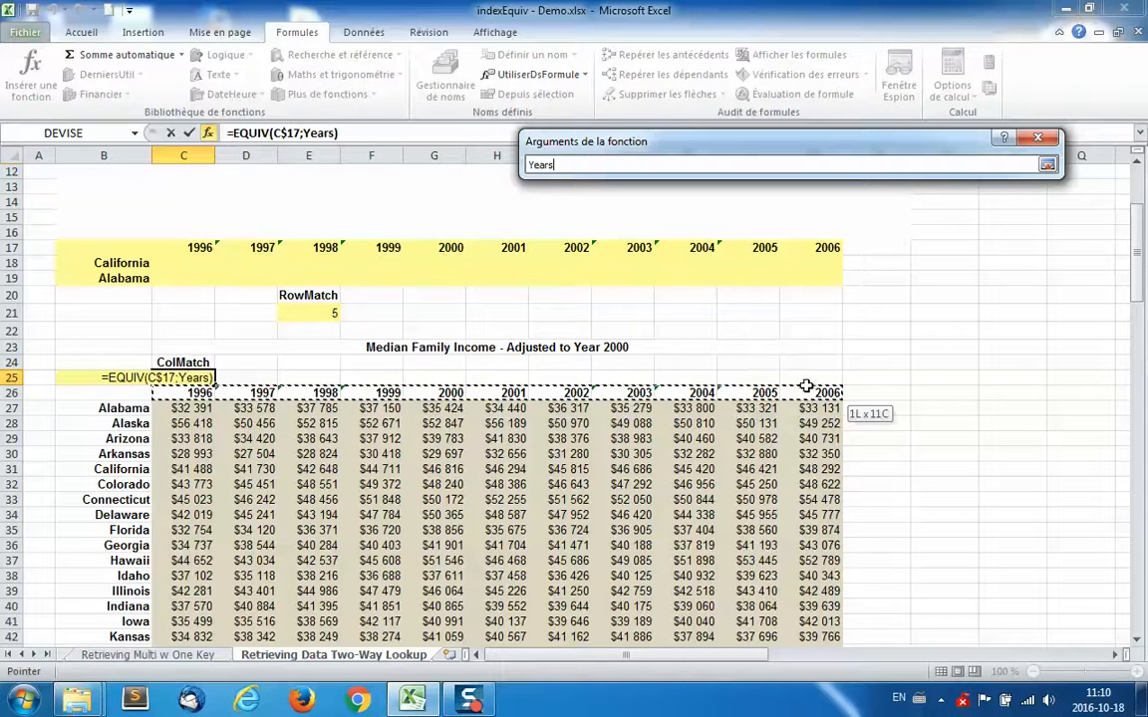
pyautogui.click(1046, 166)
pyautogui.click(693, 230)
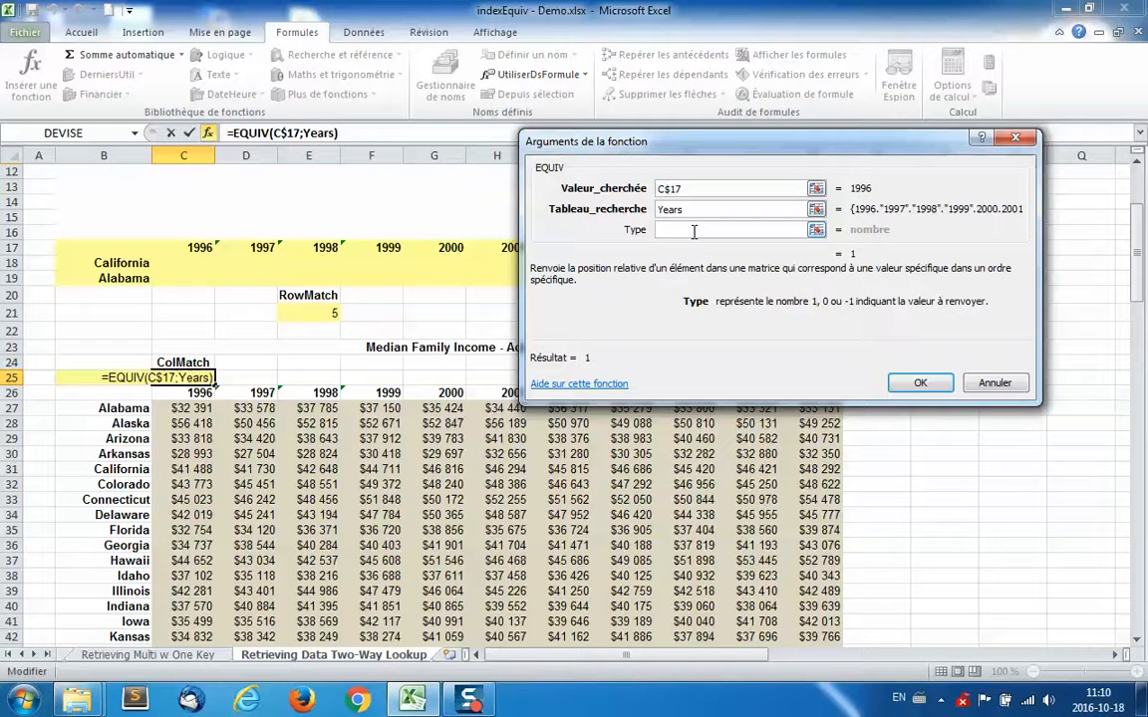
pyautogui.write('0')
pyautogui.press('Return')
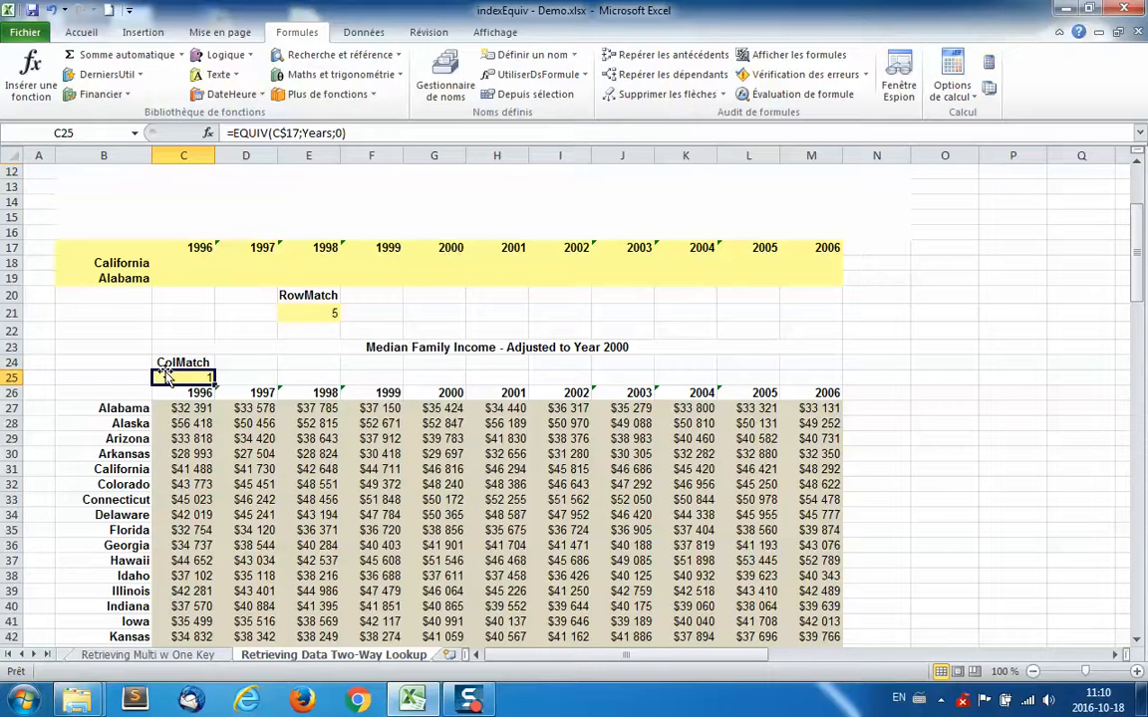
# Step: Start an INDEX function in the California 1996 cell C18, using the matrice;no_lig;no_col form and the dbMedianIncome range C27:M76 as the array
pyautogui.click(187, 263)
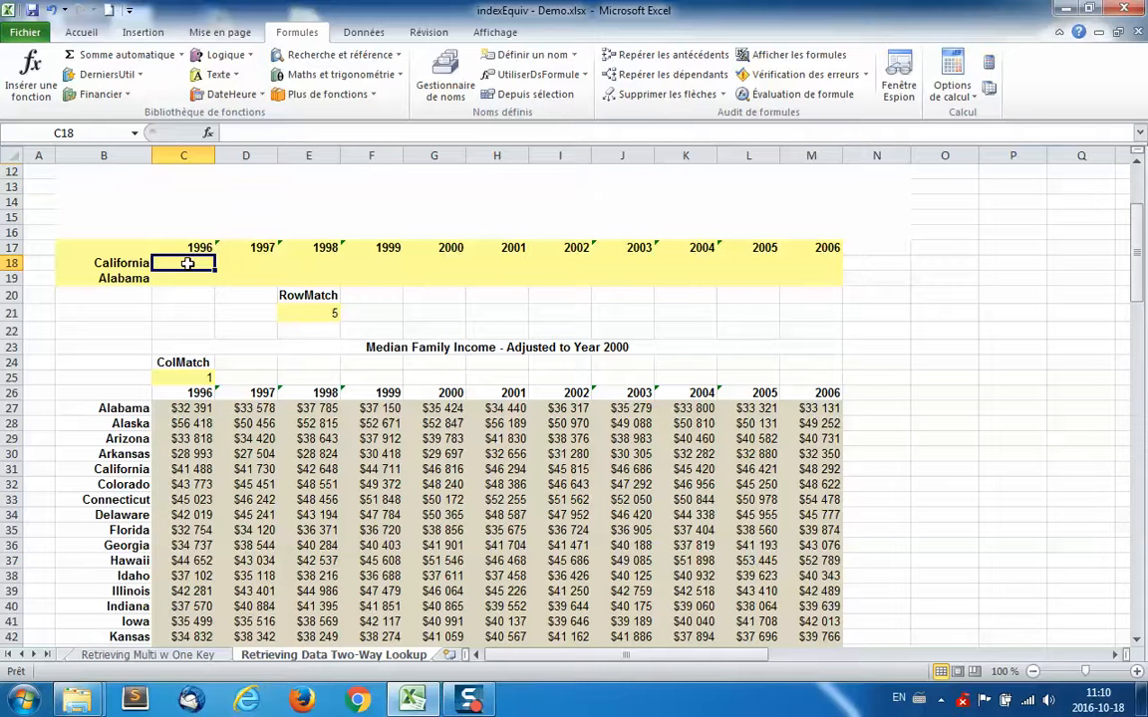
pyautogui.write('=index')
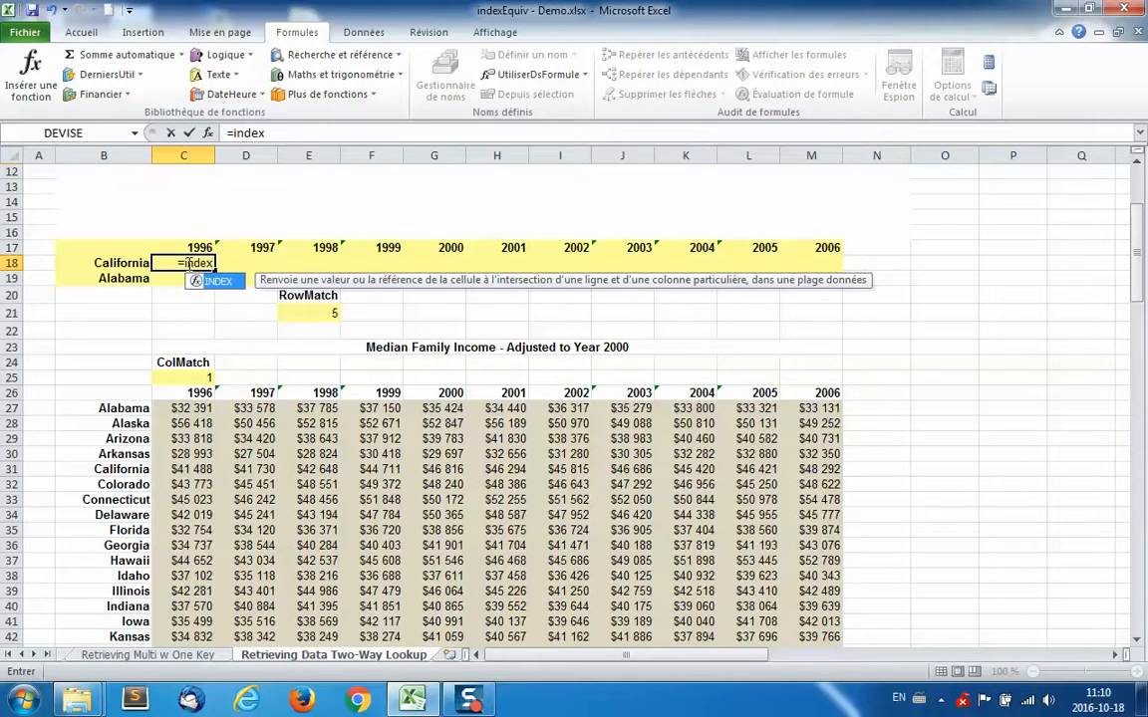
pyautogui.write('(')
pyautogui.click(206, 132)
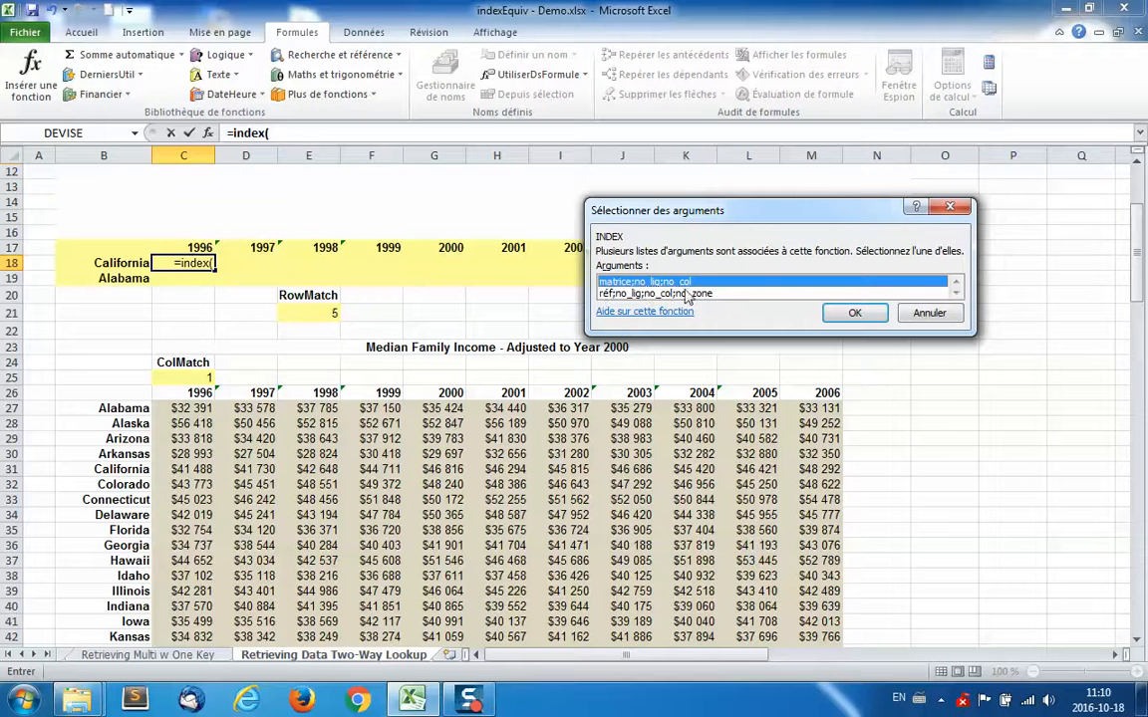
pyautogui.click(856, 313)
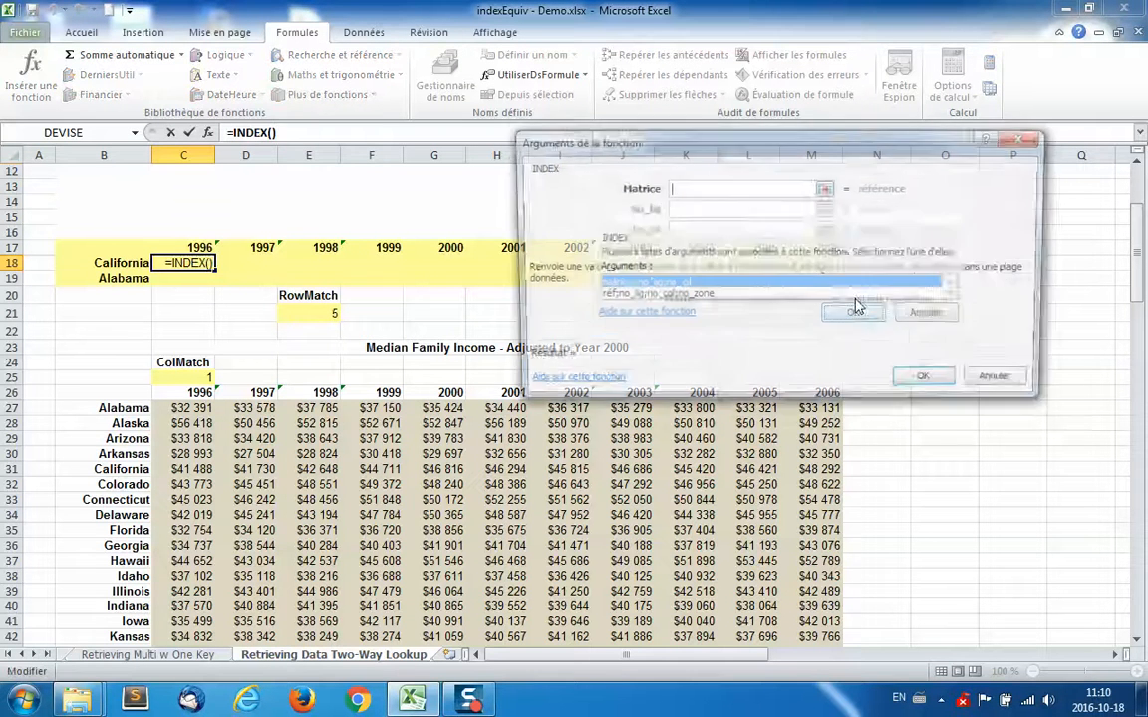
pyautogui.click(827, 189)
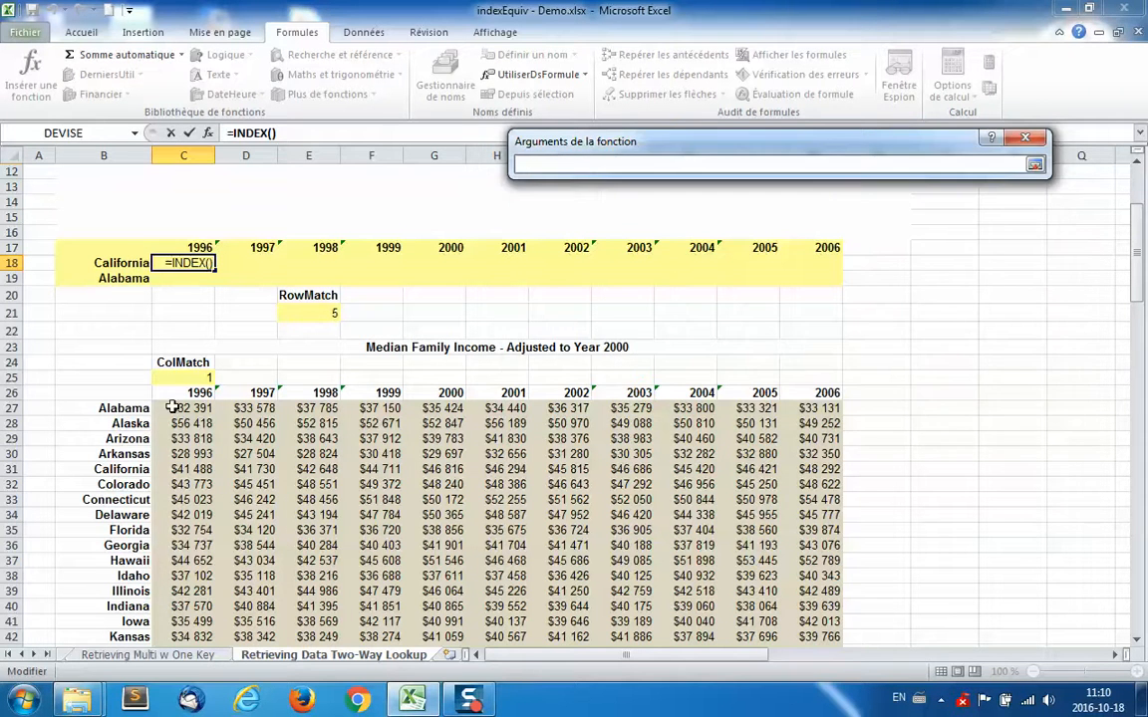
pyautogui.moveTo(169, 406); pyautogui.dragTo(808, 613)
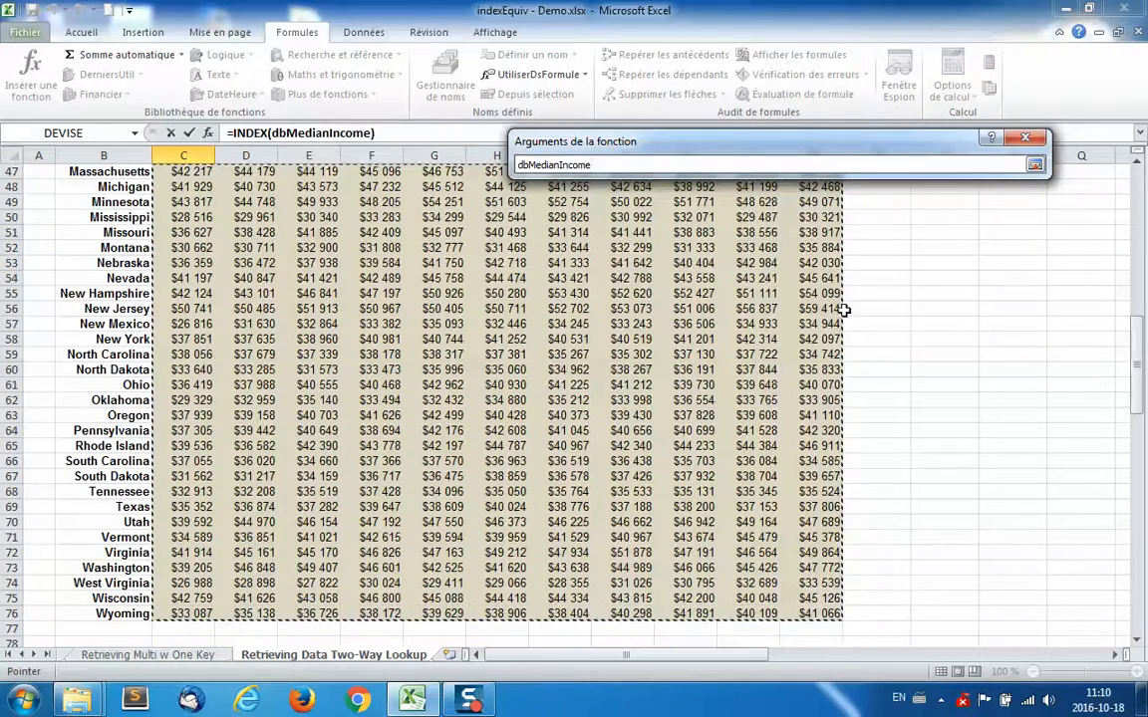
pyautogui.click(1036, 167)
# Step: Complete the INDEX function in C18 with row number 5 and column number 1
pyautogui.scroll(8, 897, 463)
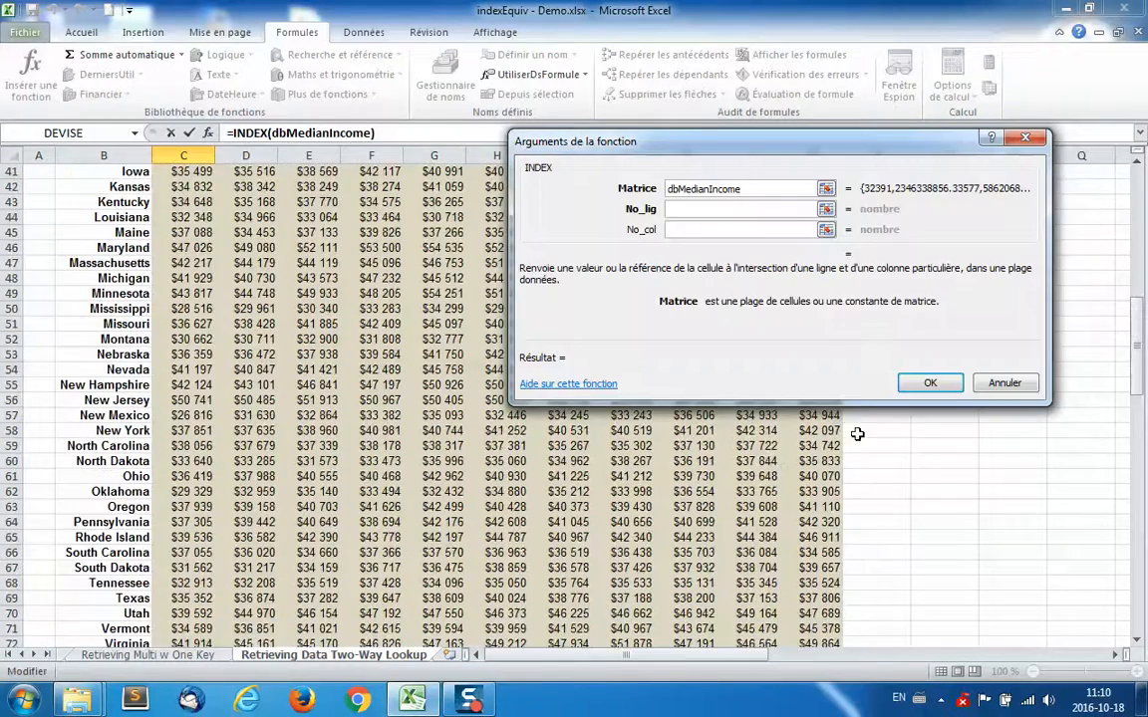
pyautogui.scroll(3, 279, 279)
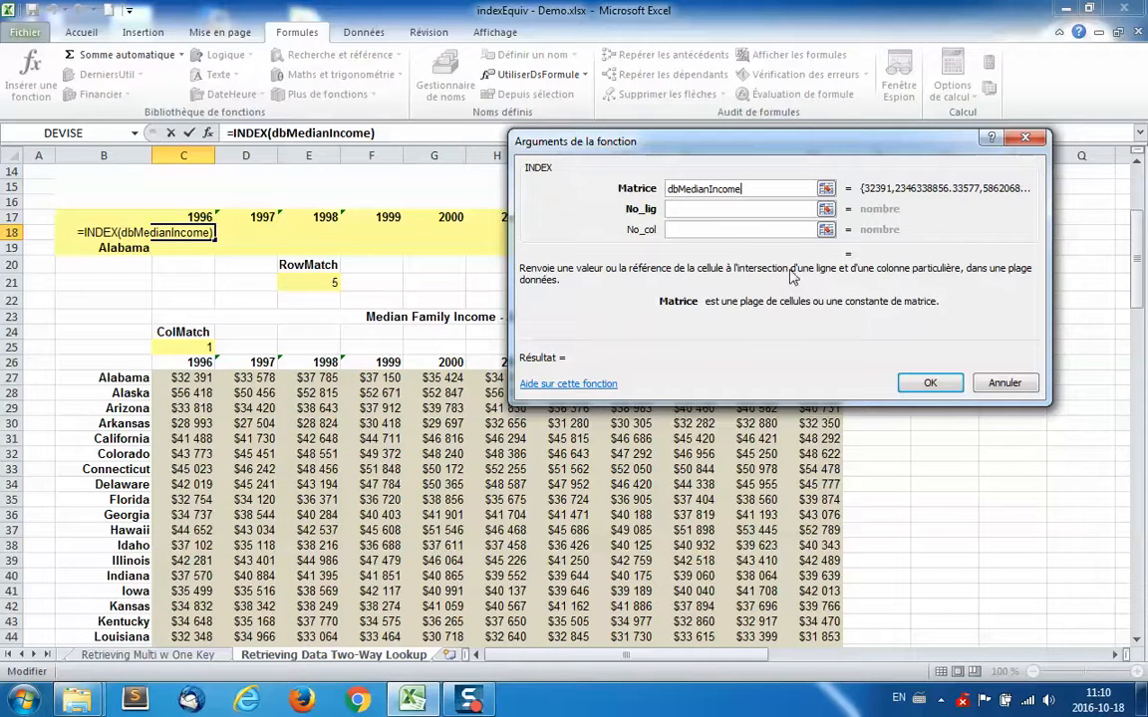
pyautogui.click(735, 209)
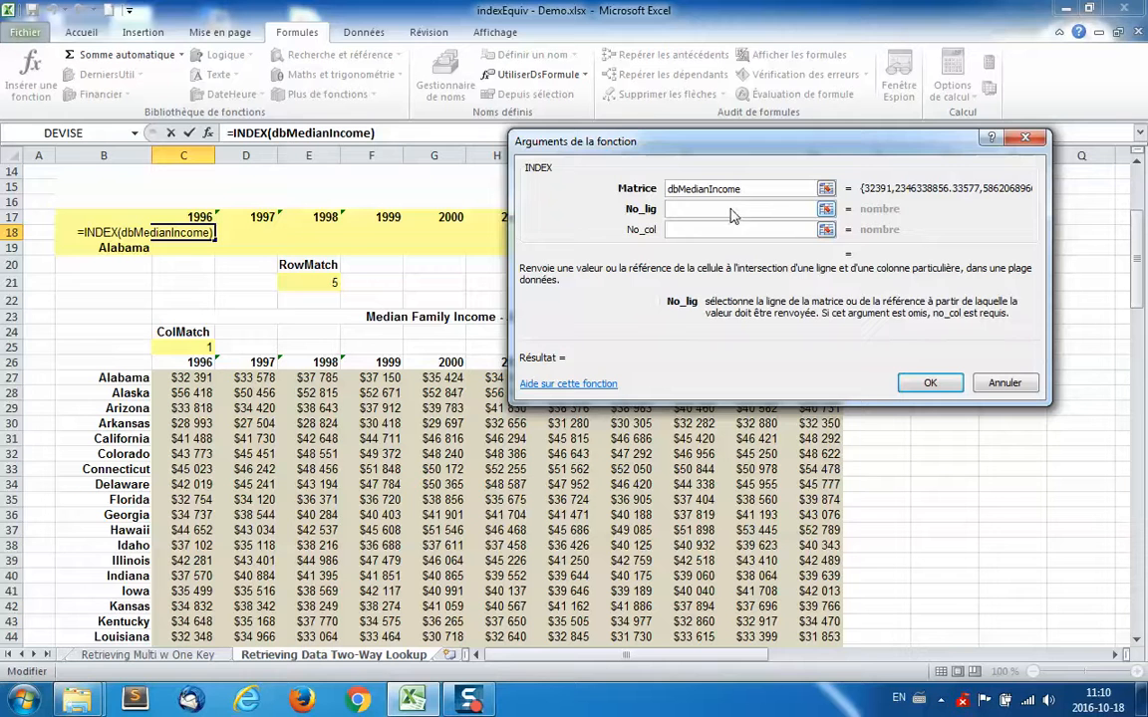
pyautogui.write('5')
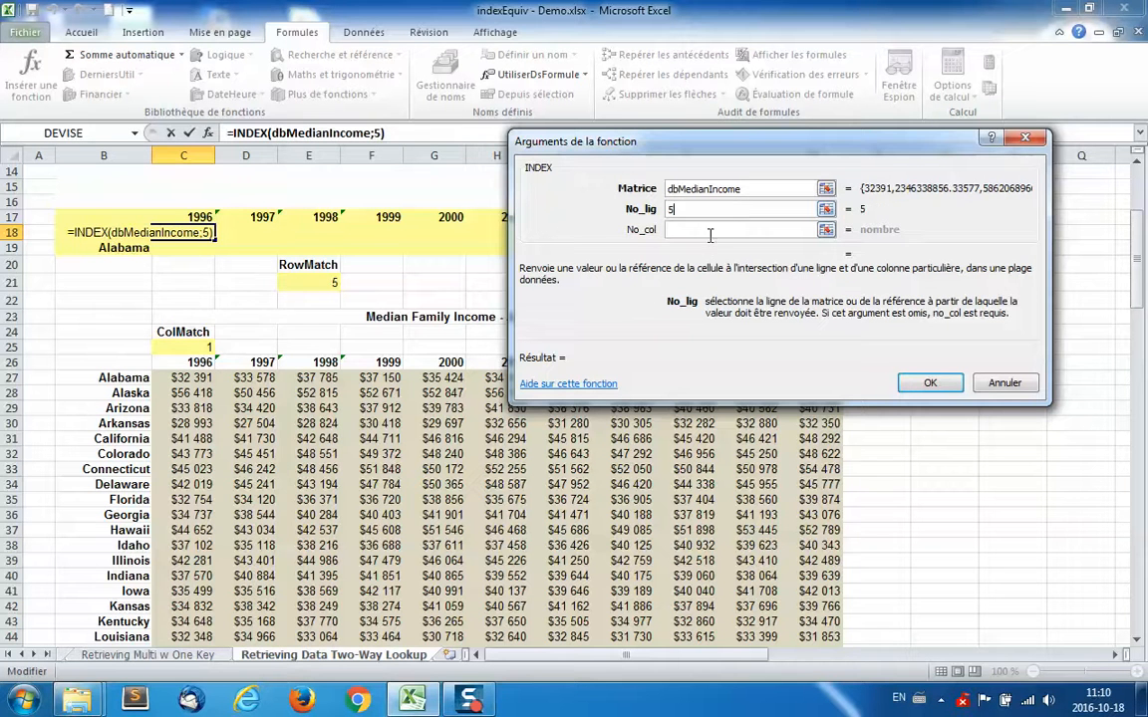
pyautogui.click(700, 231)
pyautogui.write('1')
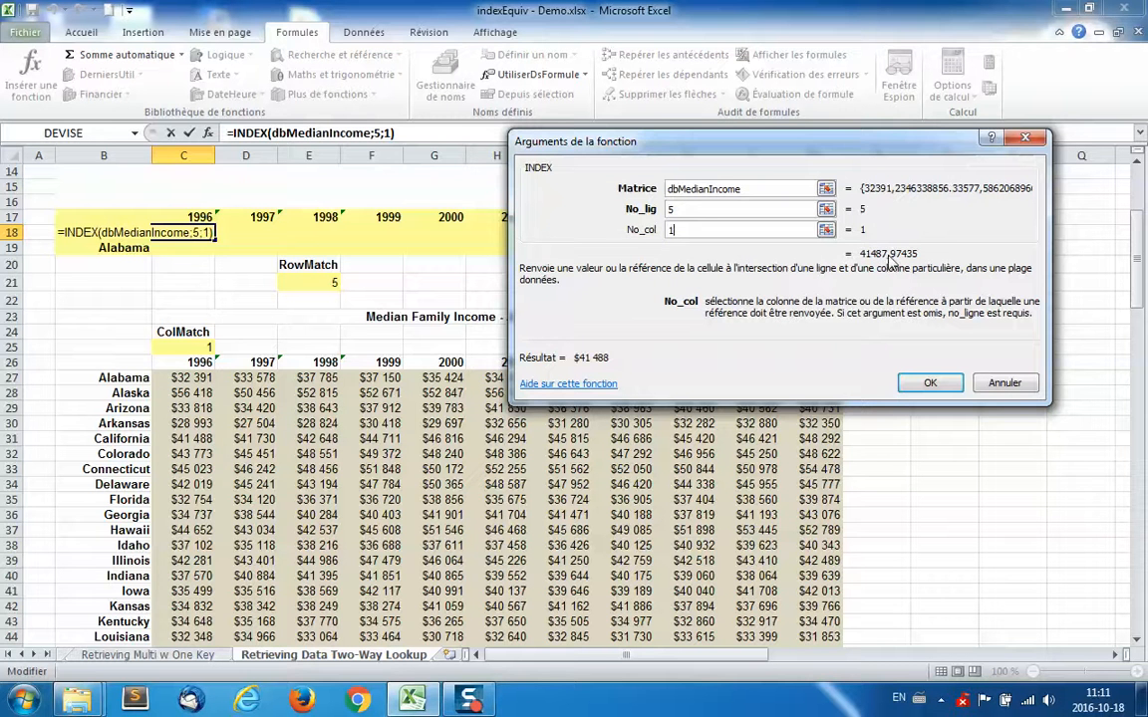
pyautogui.click(926, 385)
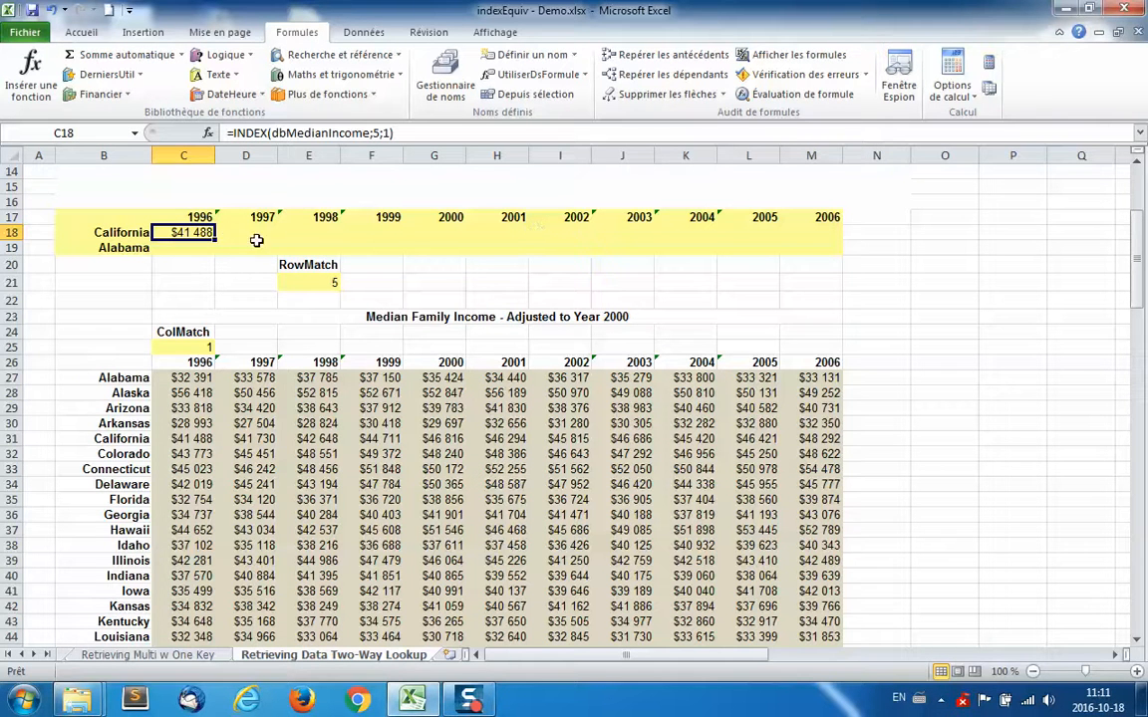
# Step: Copy the EQUIV(State1;States;0) expression without its equals sign from the RowMatch cell E21, leaving that cell's formula intact
pyautogui.click(299, 281)
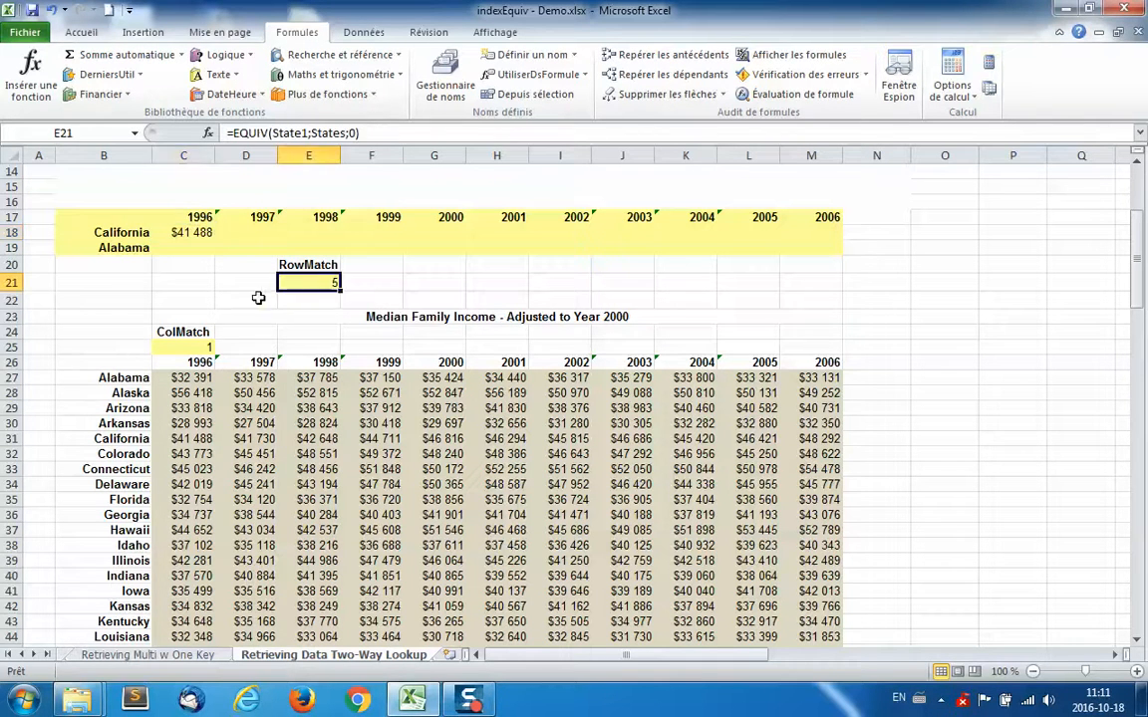
pyautogui.click(175, 346)
pyautogui.click(311, 282)
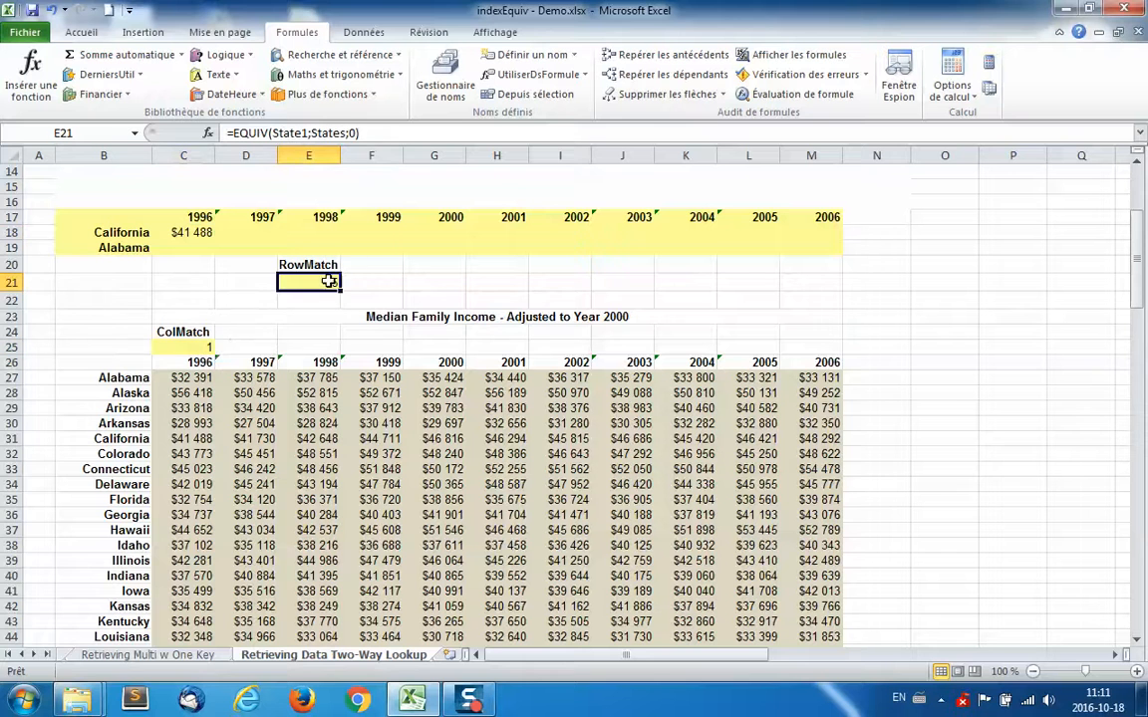
pyautogui.click(184, 346)
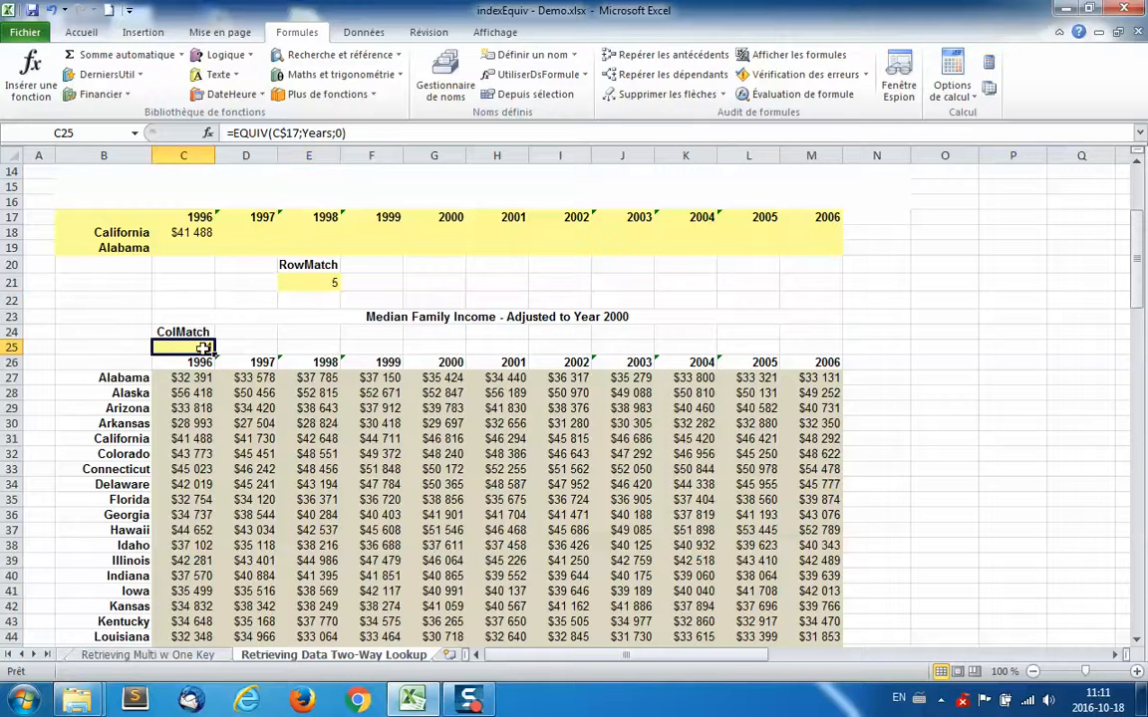
pyautogui.click(164, 216)
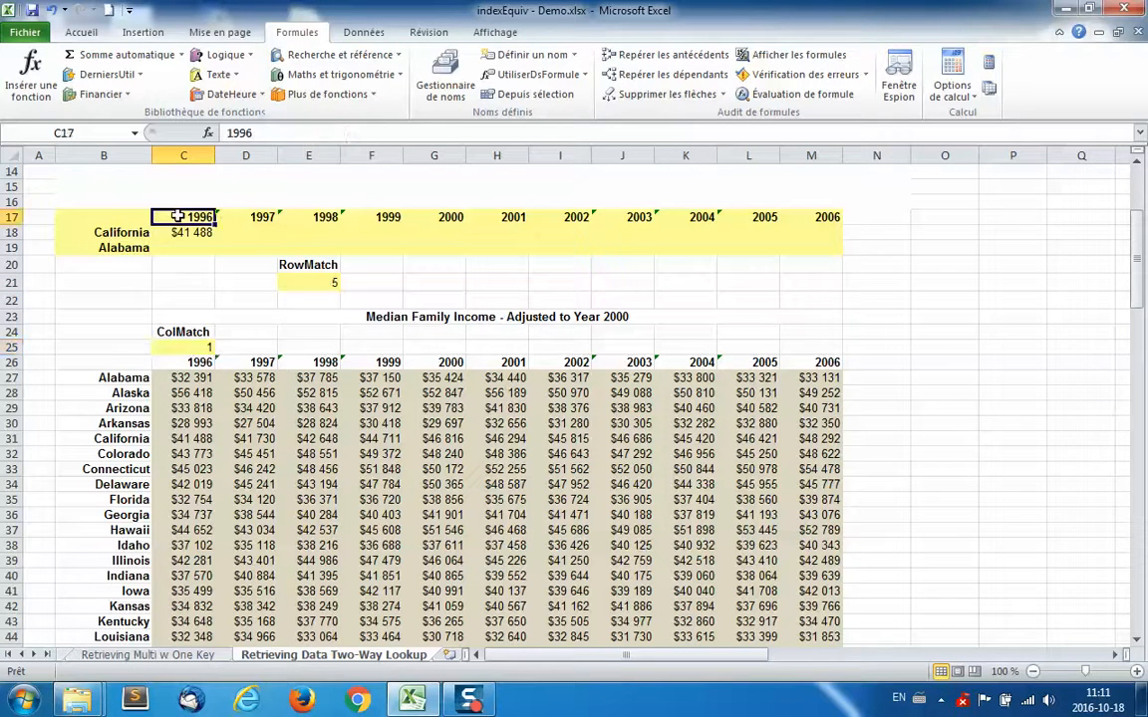
pyautogui.click(307, 283)
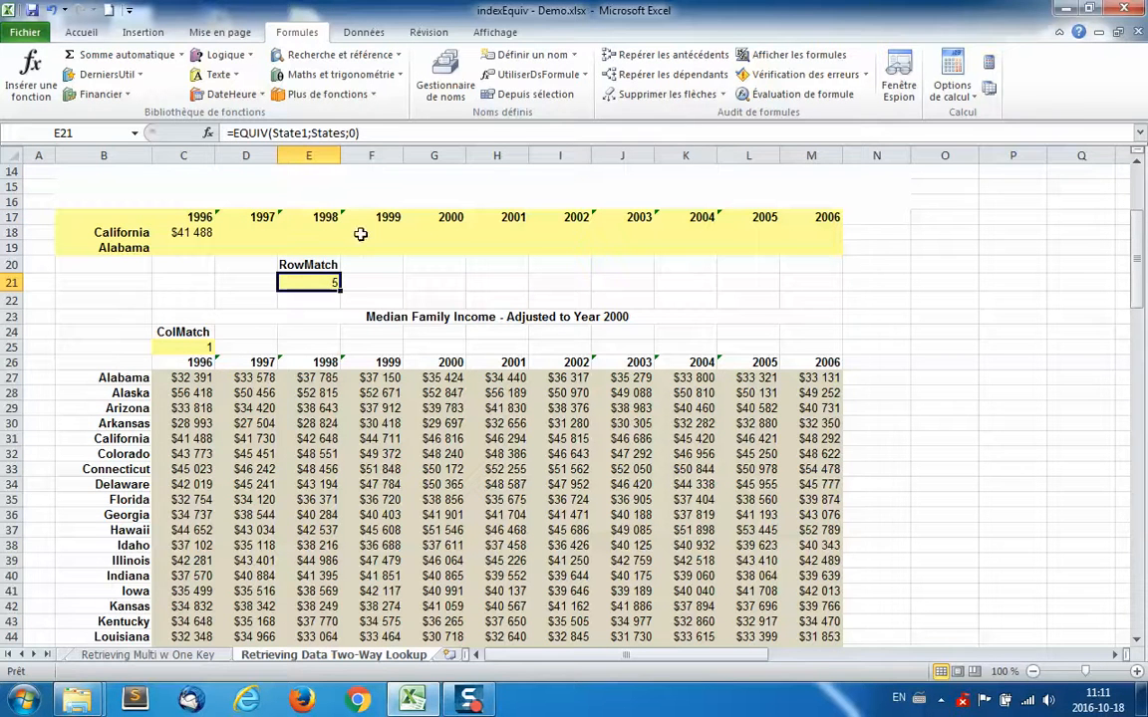
pyautogui.moveTo(232, 132); pyautogui.dragTo(358, 134)
pyautogui.rightClick(323, 136)
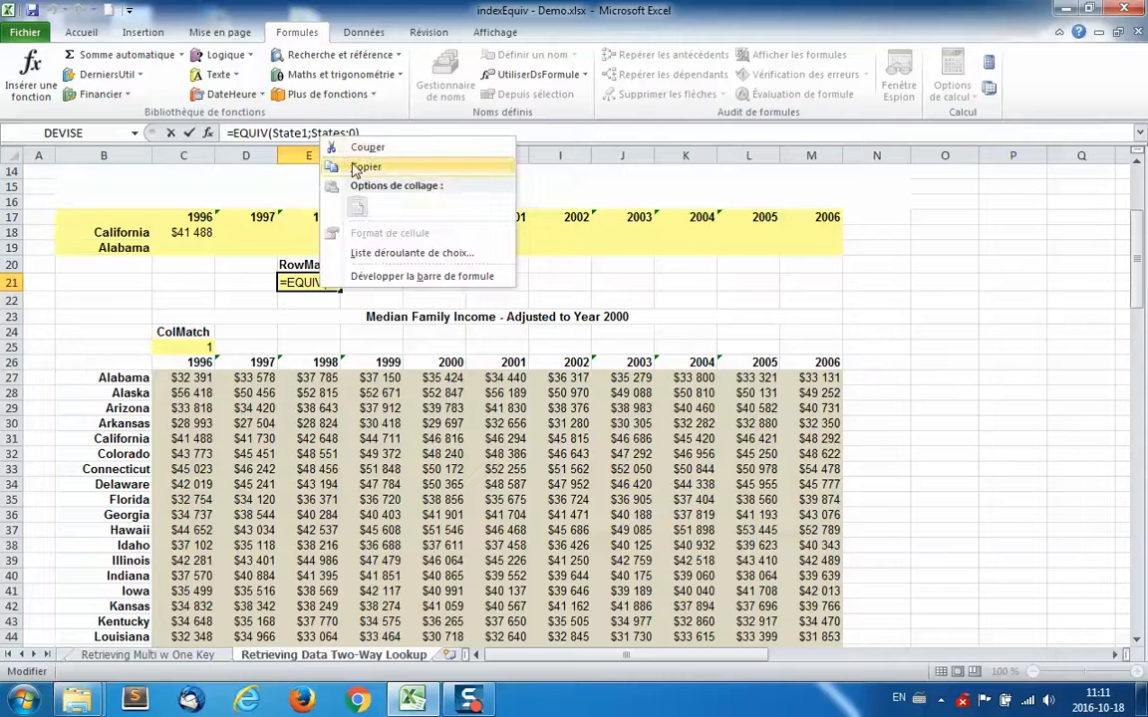
pyautogui.click(365, 168)
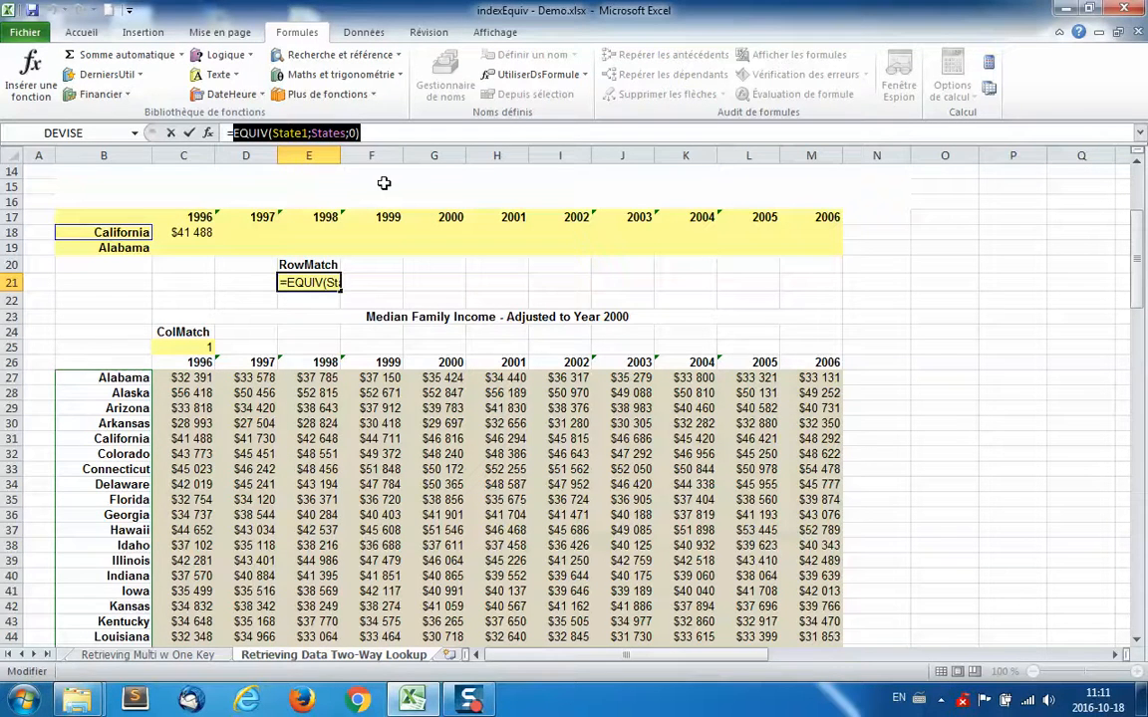
pyautogui.press('Escape')
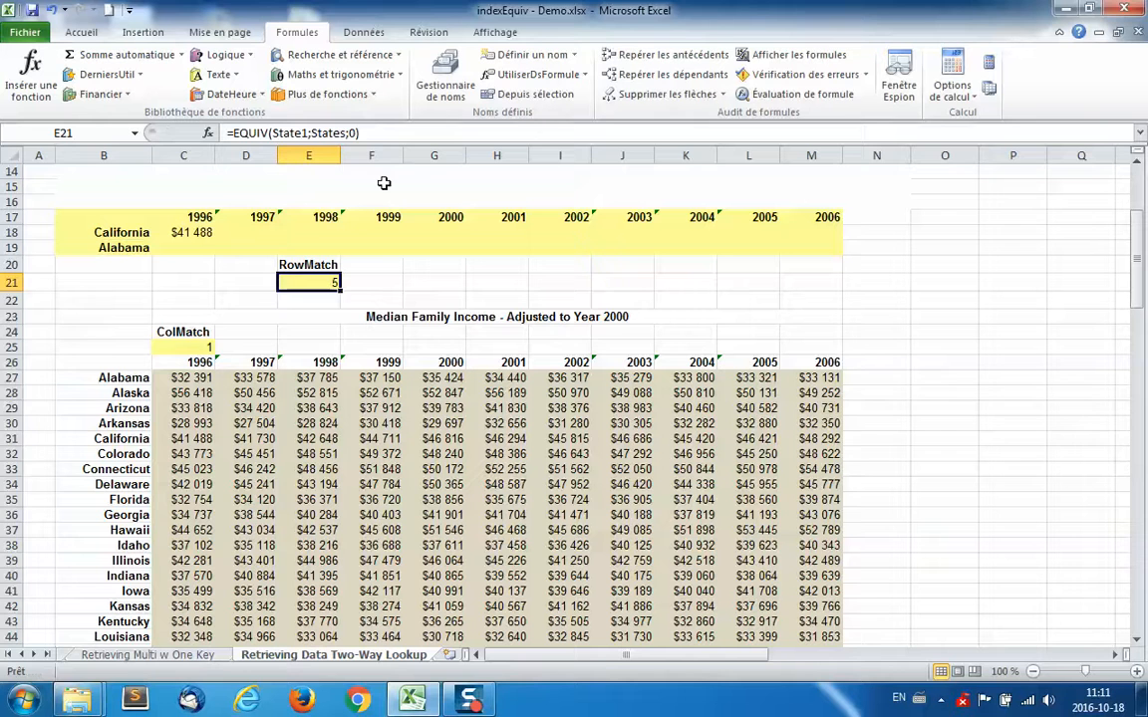
# Step: Replace the row number in C18's INDEX function with the copied EQUIV(State1;States;0) expression
pyautogui.click(187, 228)
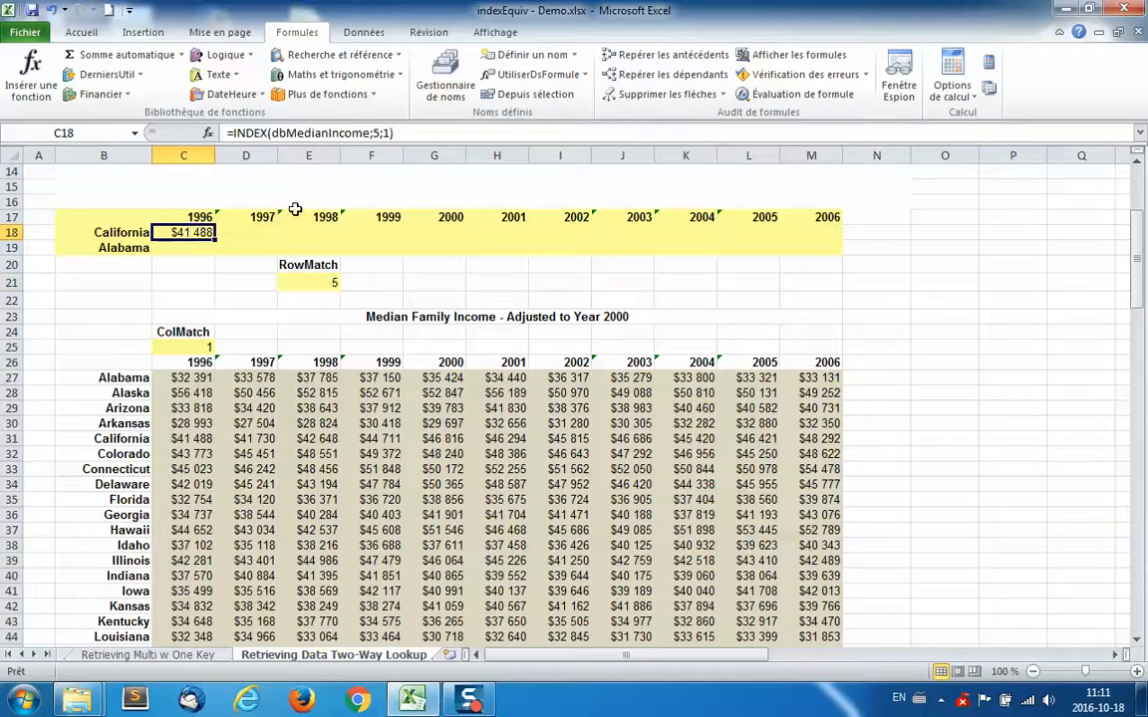
pyautogui.click(376, 134)
pyautogui.click(209, 136)
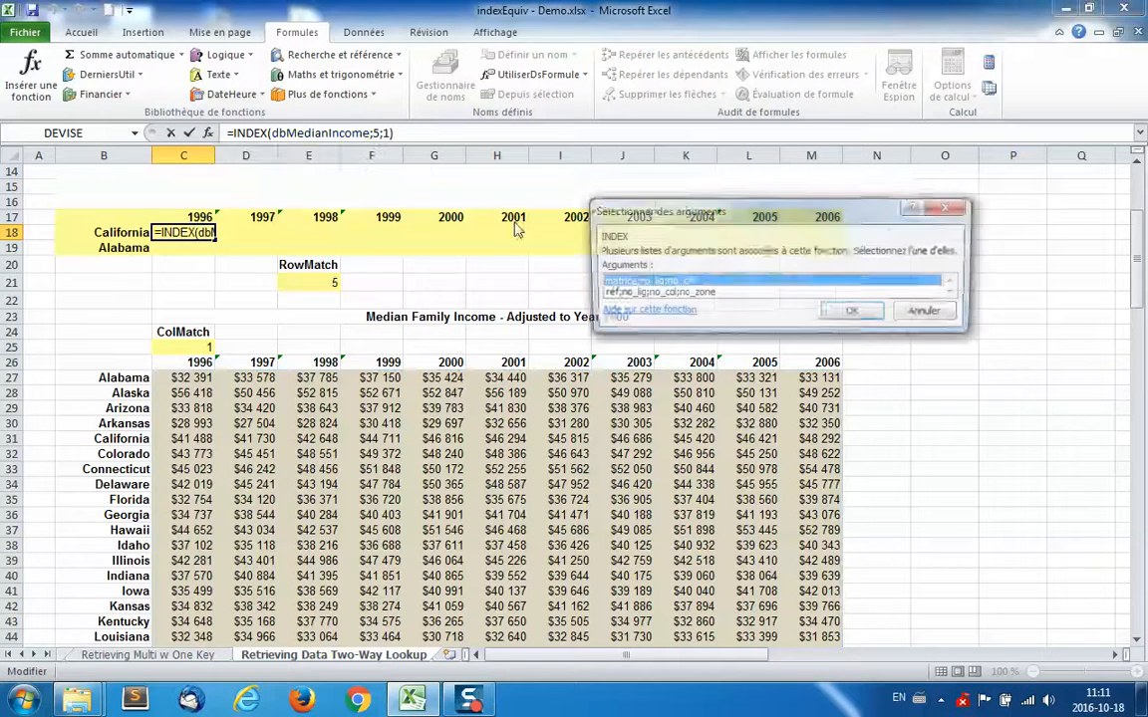
pyautogui.click(852, 309)
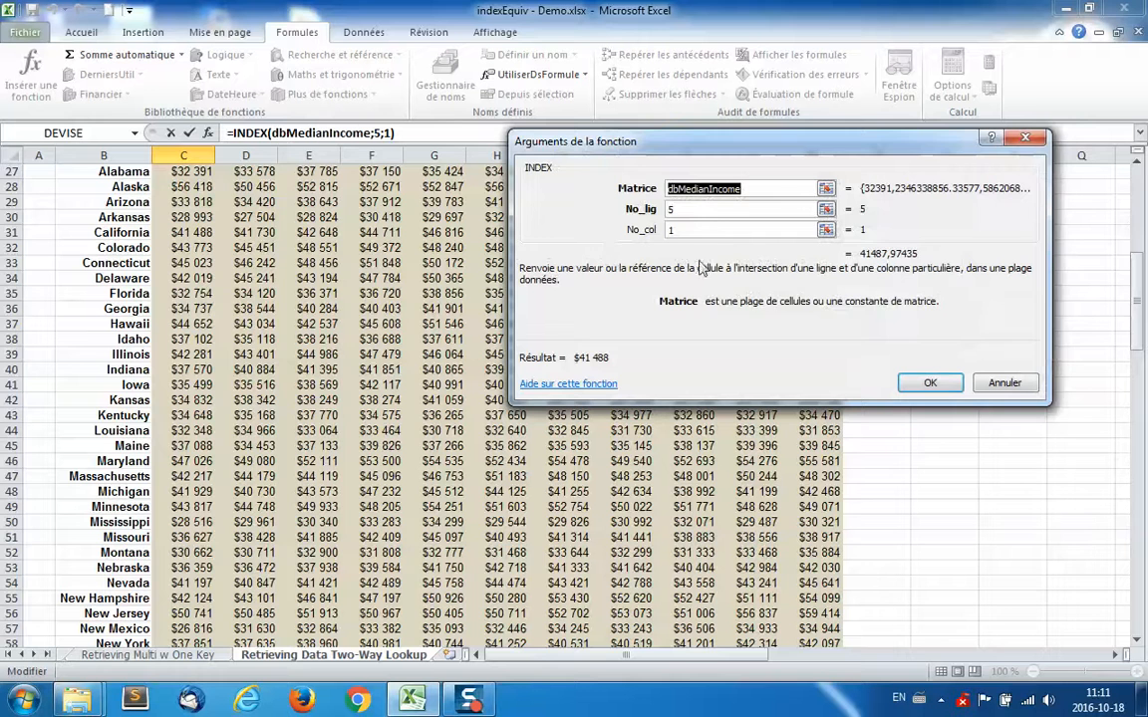
pyautogui.doubleClick(707, 209)
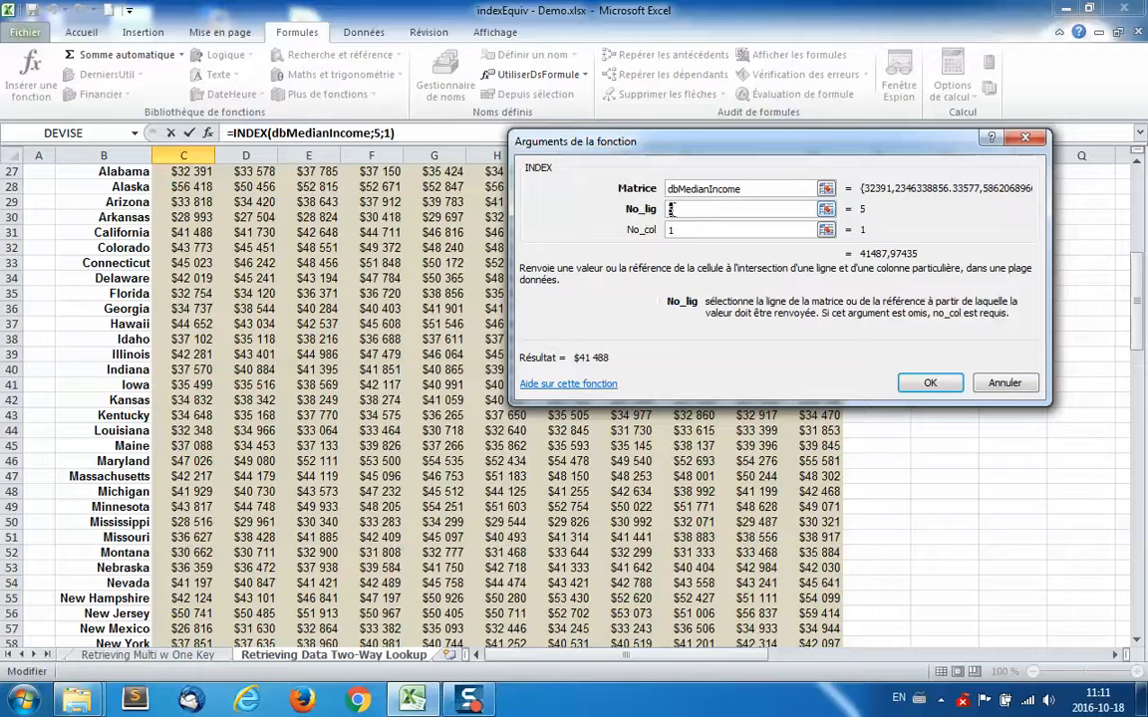
pyautogui.rightClick(684, 210)
pyautogui.click(728, 261)
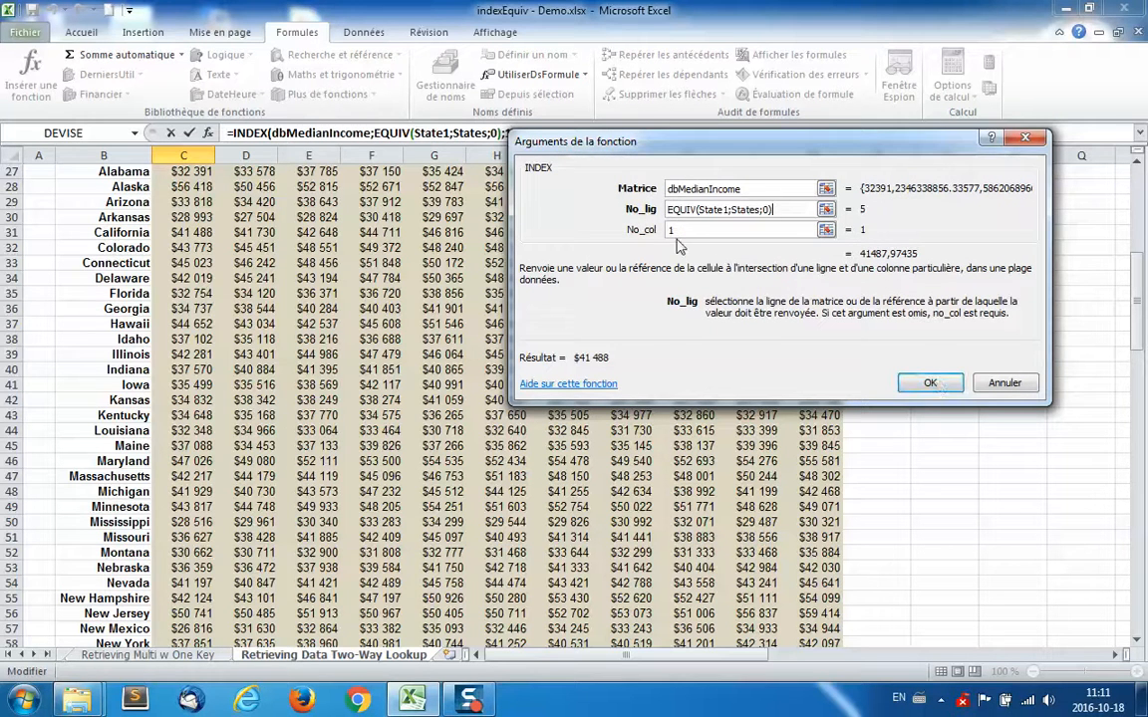
# Step: Accept the INDEX arguments in C18 and copy EQUIV(C$17;Years;0) without its equals sign from the ColMatch cell C25, leaving that cell's formula intact
pyautogui.click(928, 382)
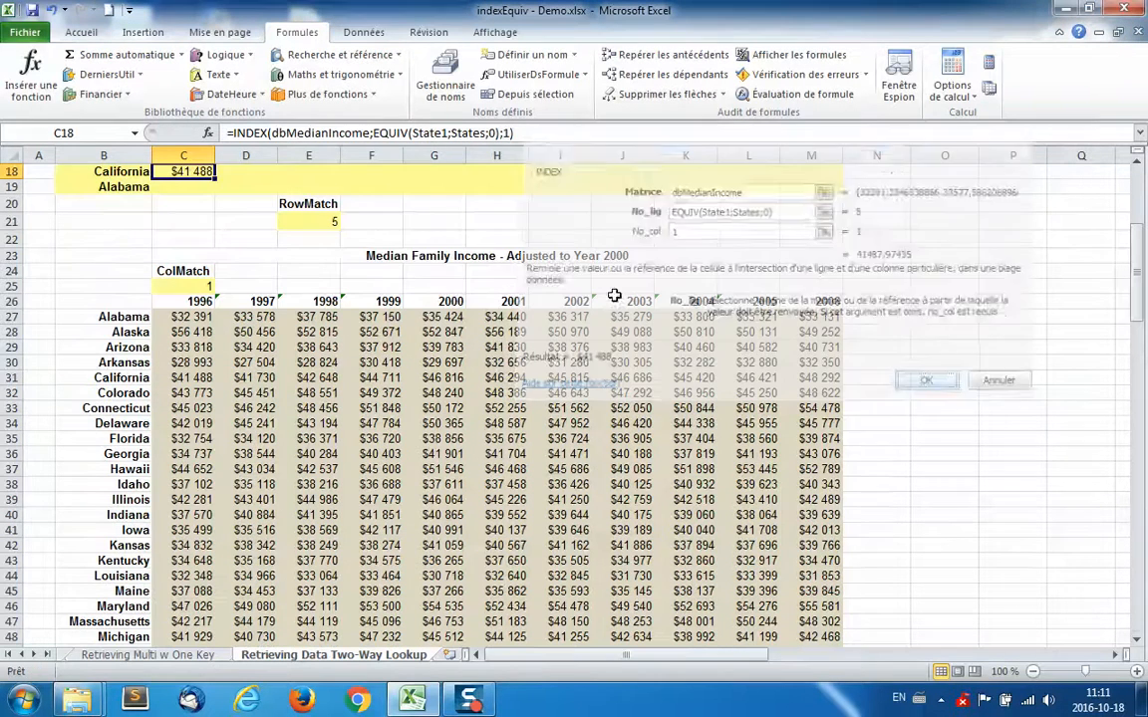
pyautogui.click(201, 286)
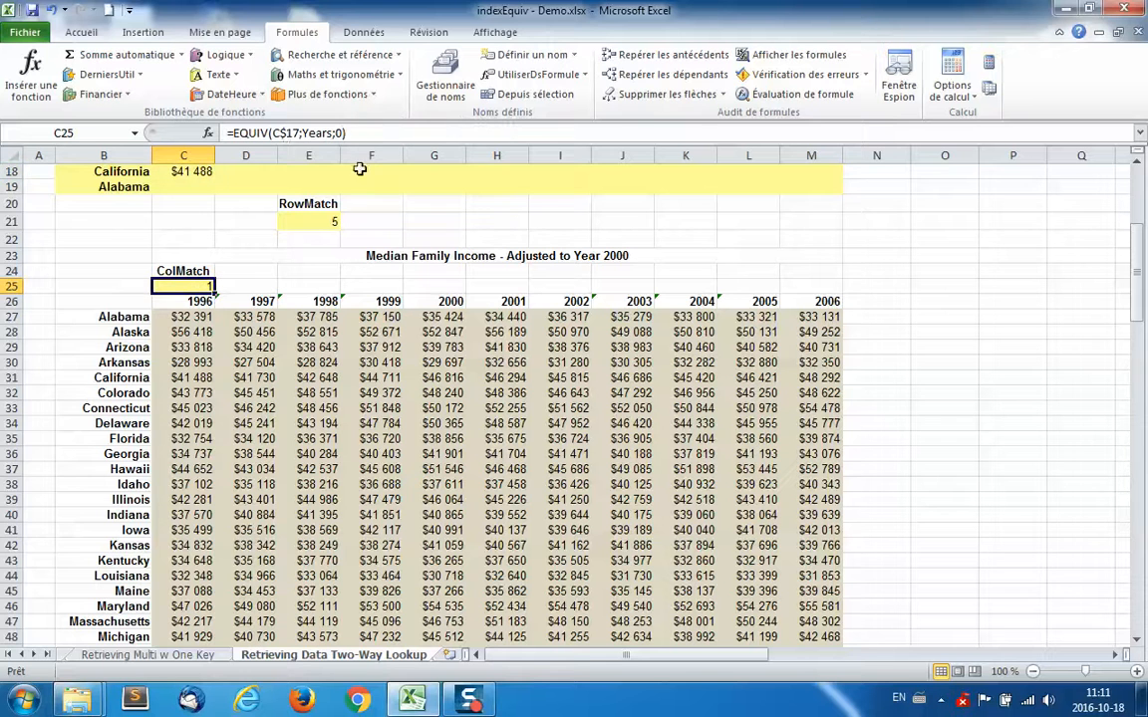
pyautogui.moveTo(235, 133); pyautogui.dragTo(367, 136)
pyautogui.rightClick(322, 139)
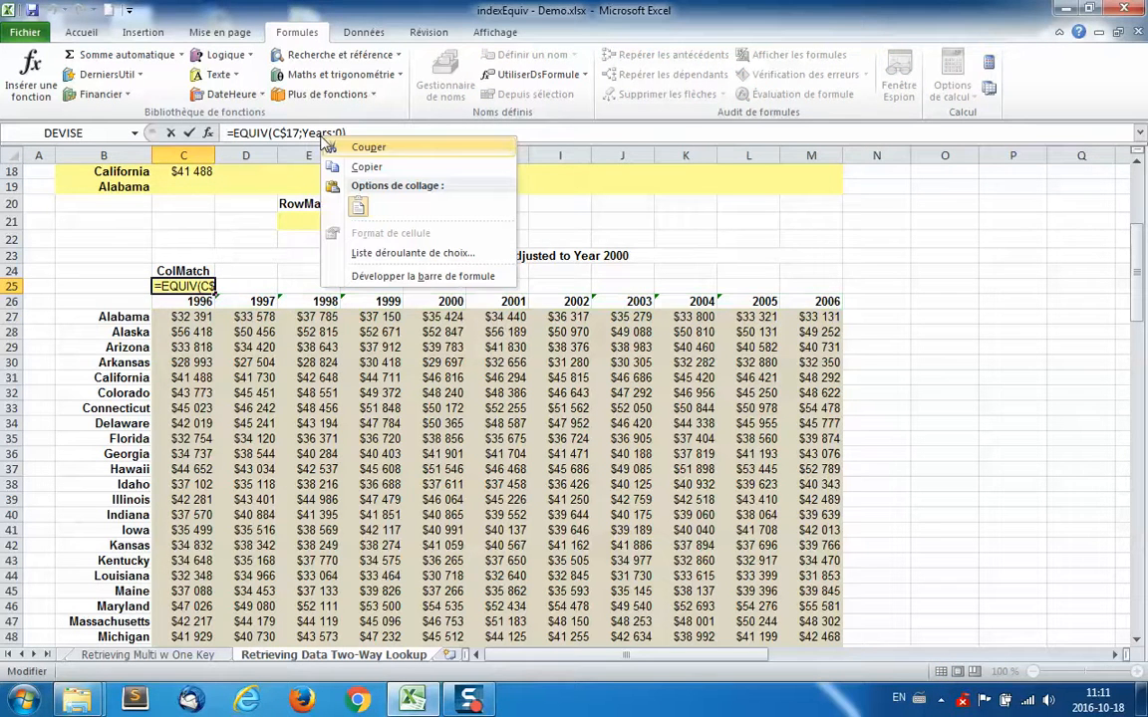
pyautogui.click(345, 169)
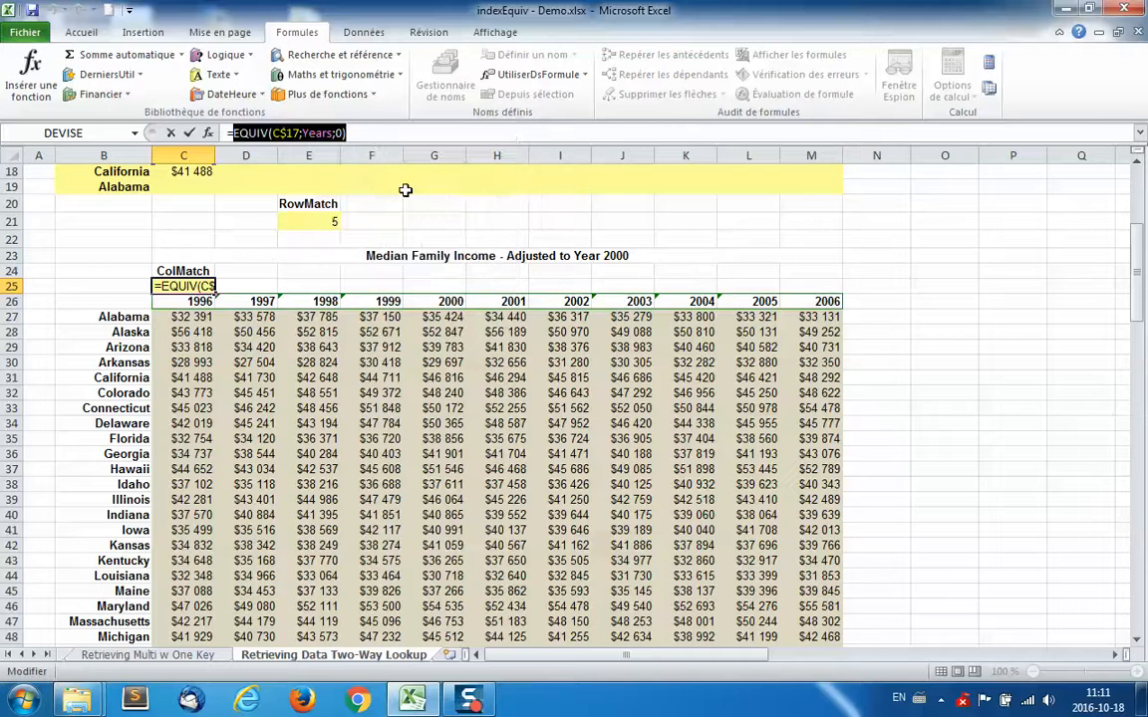
pyautogui.press('Escape')
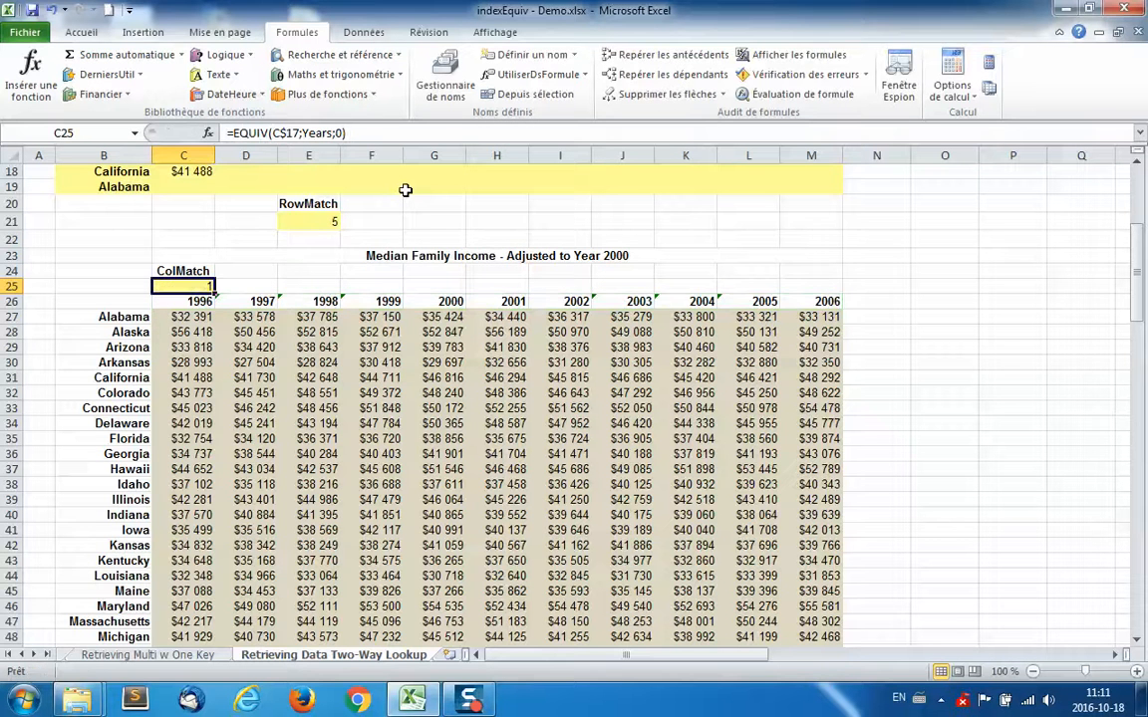
# Step: Replace the column number in C18's INDEX function with the copied EQUIV(C$17;Years;0) expression, using the matrice;no_lig;no_col form
pyautogui.scroll(3, 409, 199)
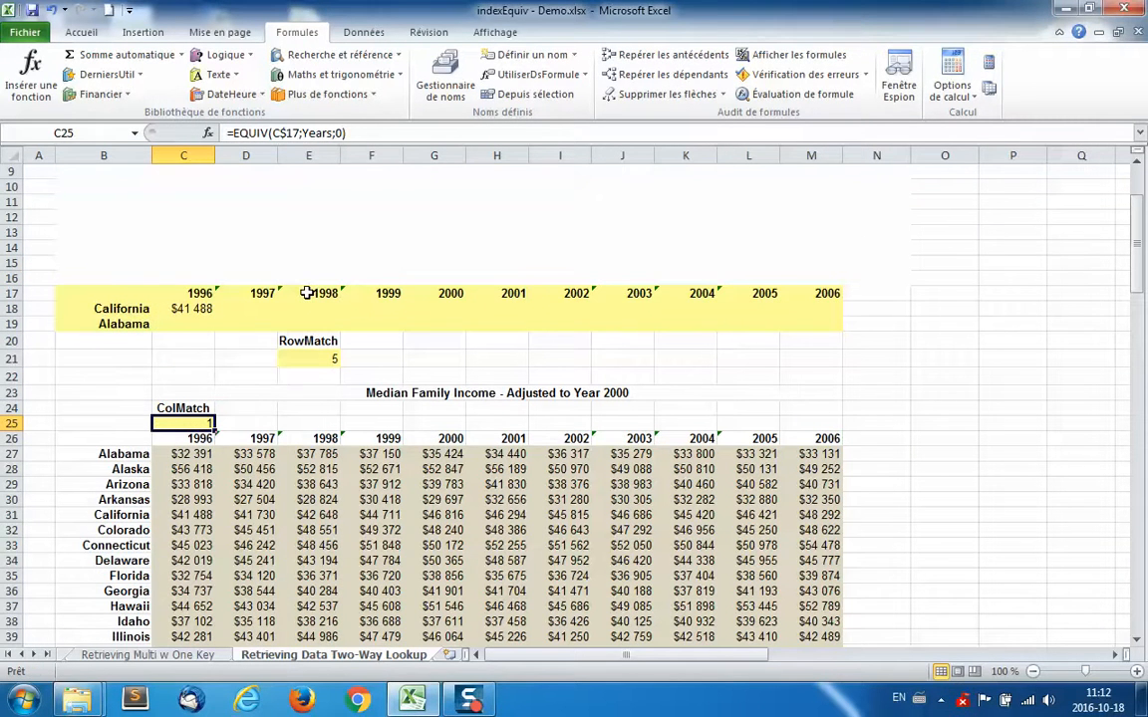
pyautogui.click(194, 309)
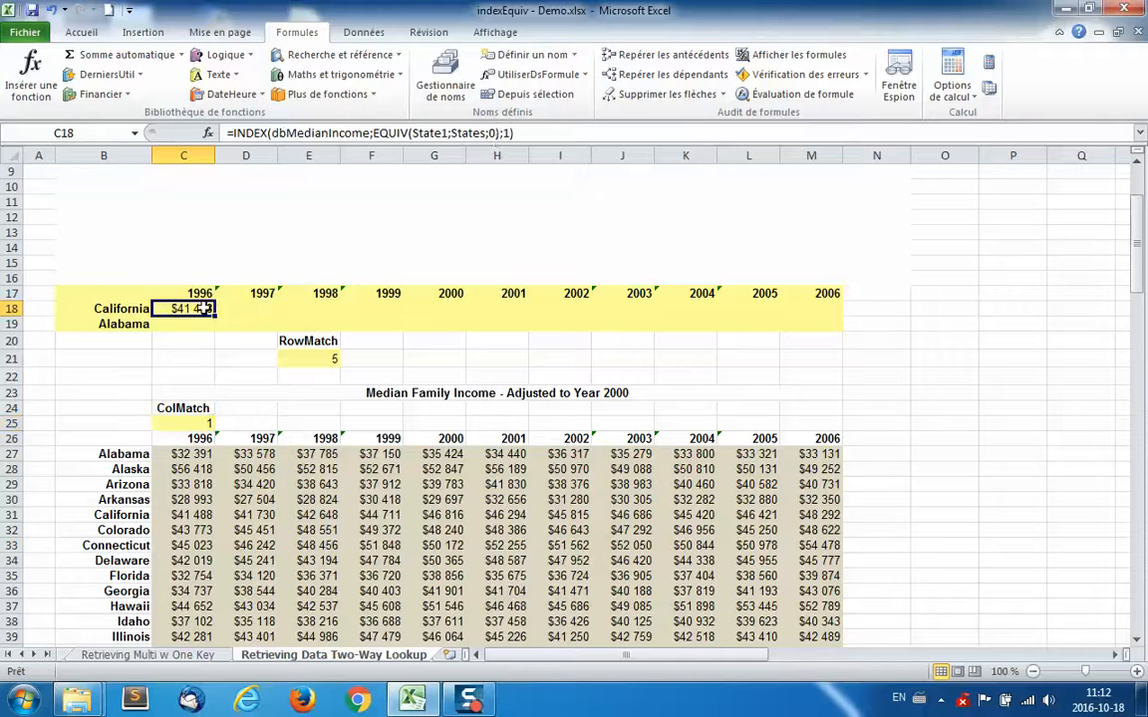
pyautogui.click(500, 133)
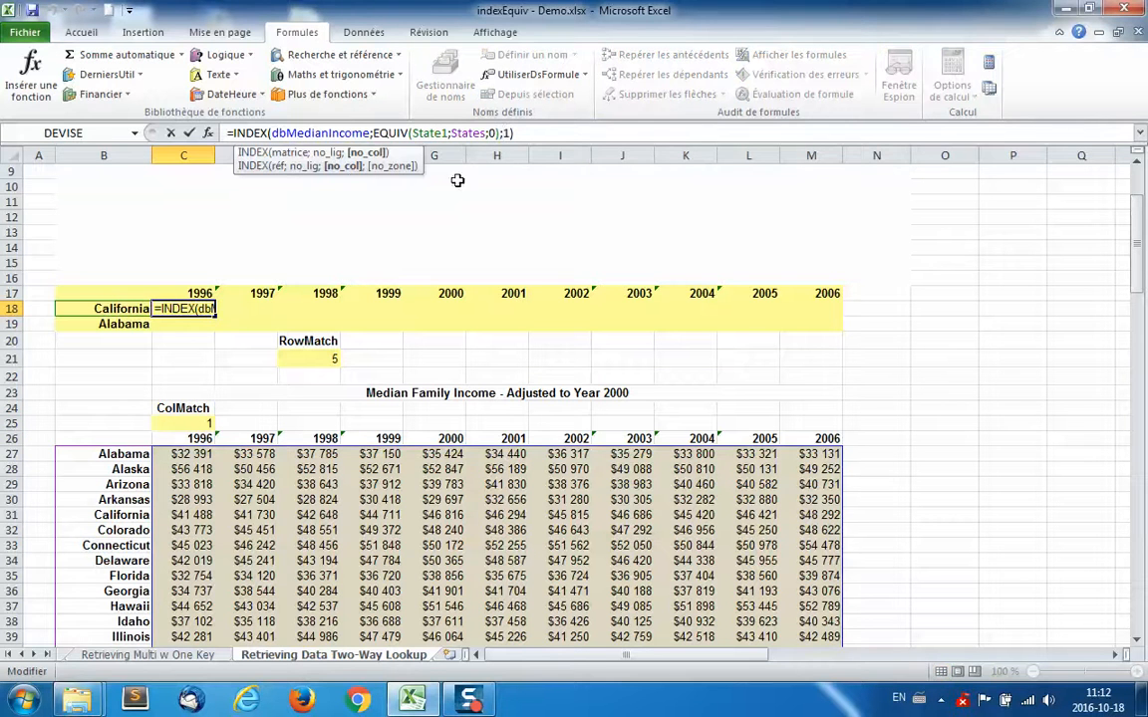
pyautogui.click(208, 133)
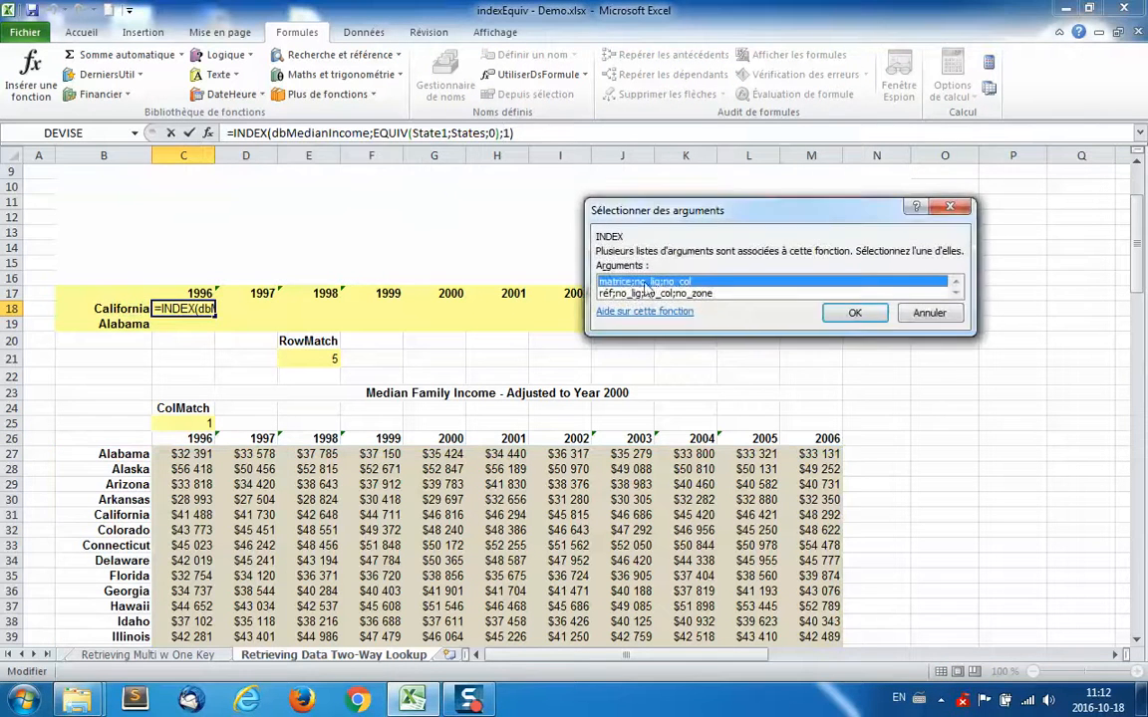
pyautogui.click(905, 310)
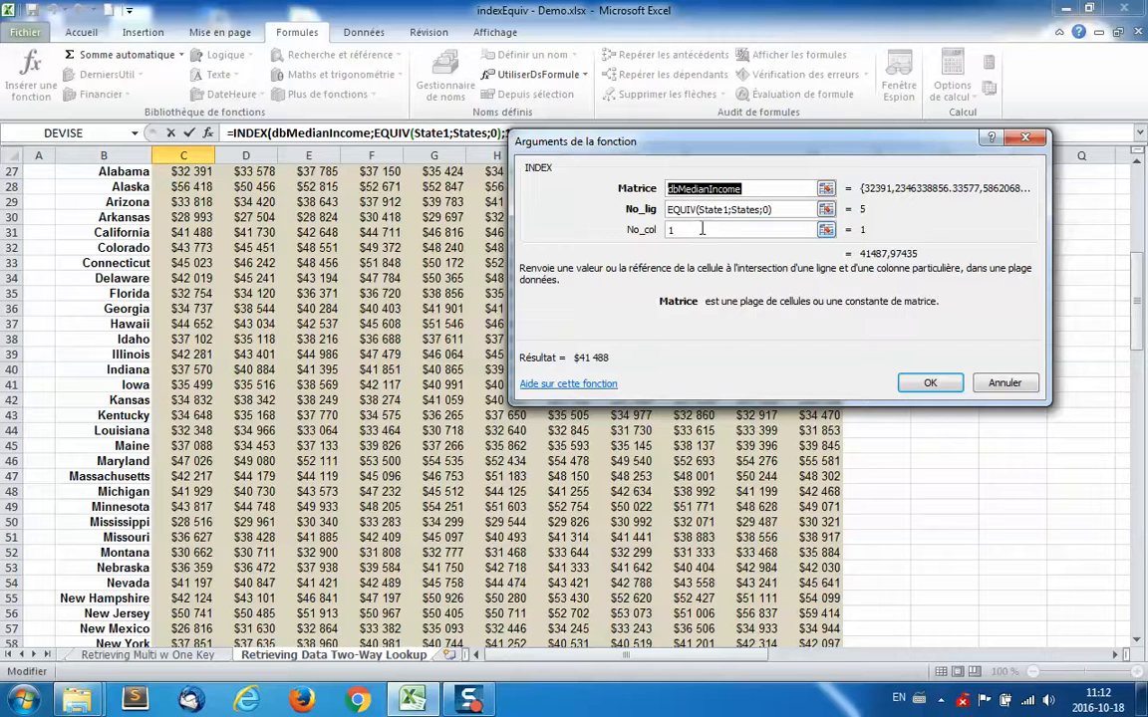
pyautogui.click(713, 229)
pyautogui.rightClick(713, 231)
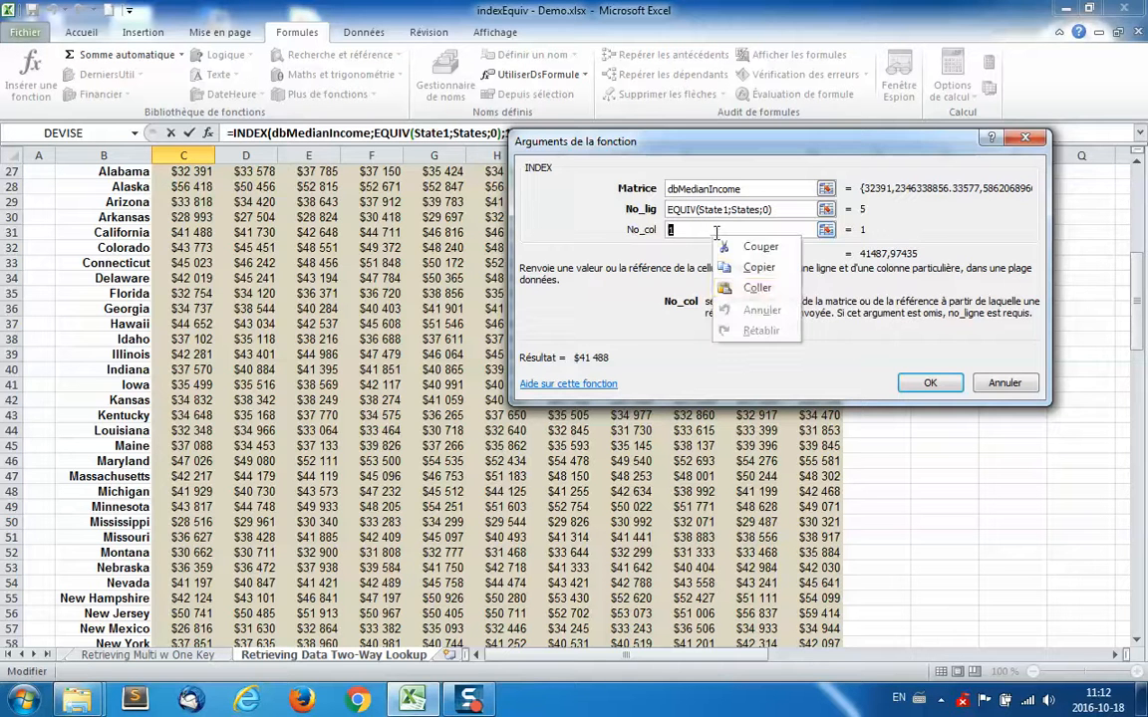
pyautogui.click(674, 261)
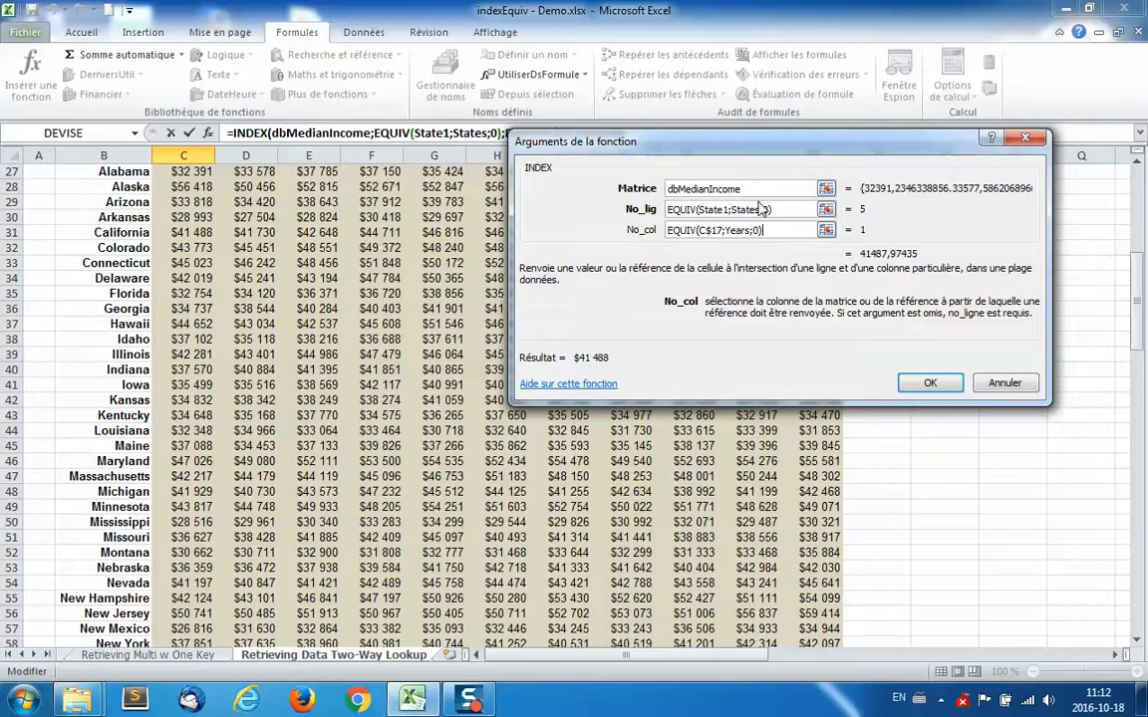
pyautogui.click(931, 383)
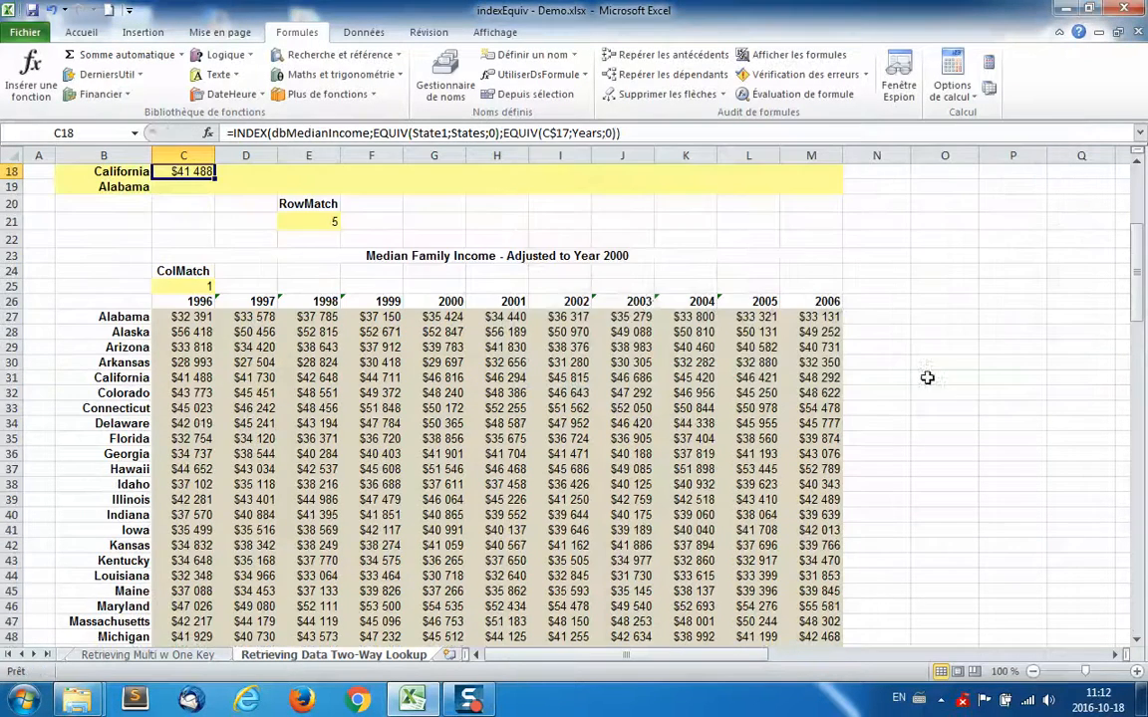
# Step: Fill the California 1996 formula from C18 down into the Alabama cell C19
pyautogui.scroll(3, 630, 301)
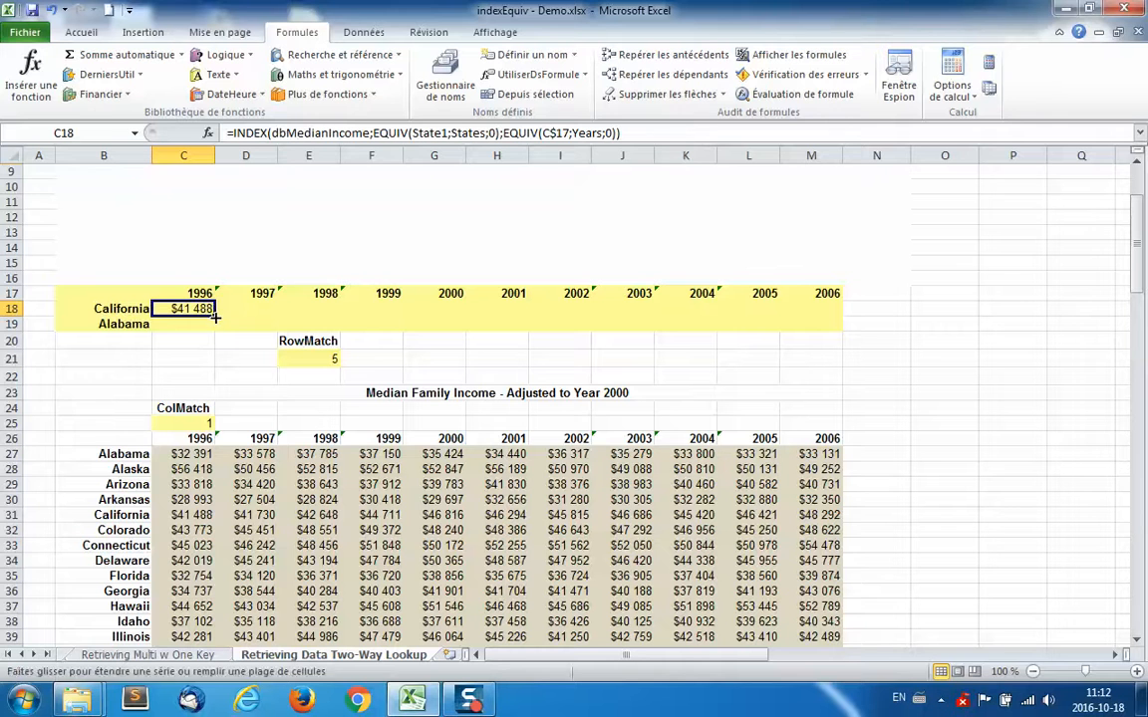
pyautogui.moveTo(215, 316); pyautogui.dragTo(220, 327)
pyautogui.click(179, 322)
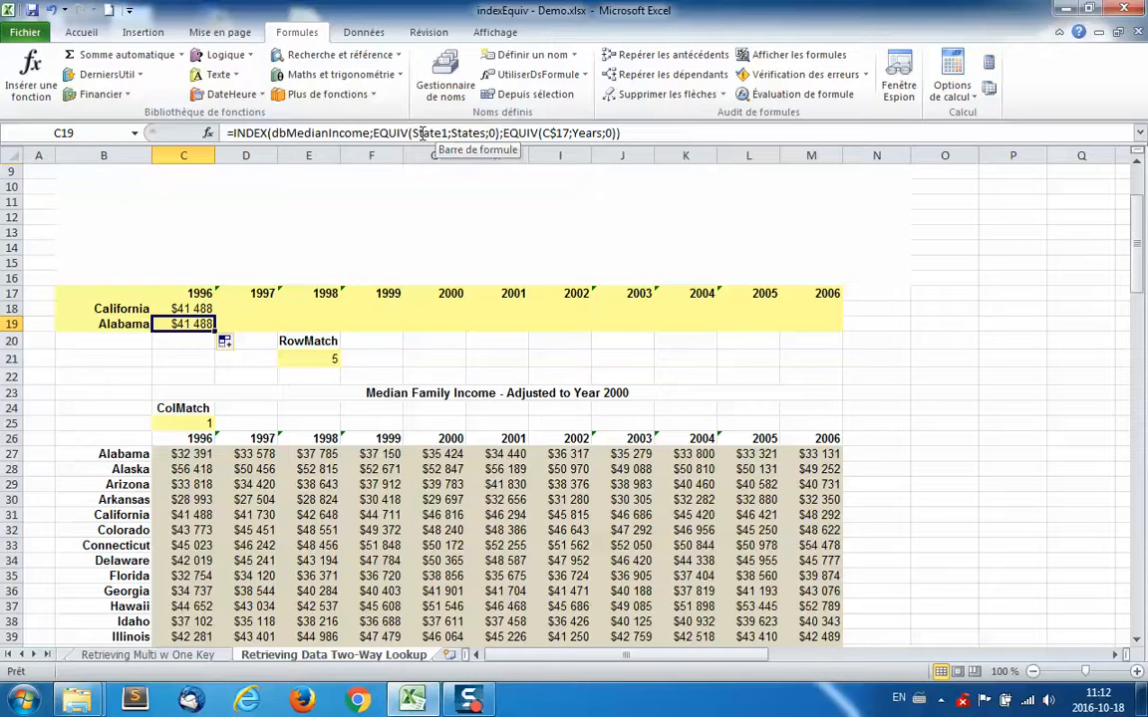
# Step: Check the names of the two state cells and change State1 to State2 in the Alabama 1996 formula in C19
pyautogui.click(126, 327)
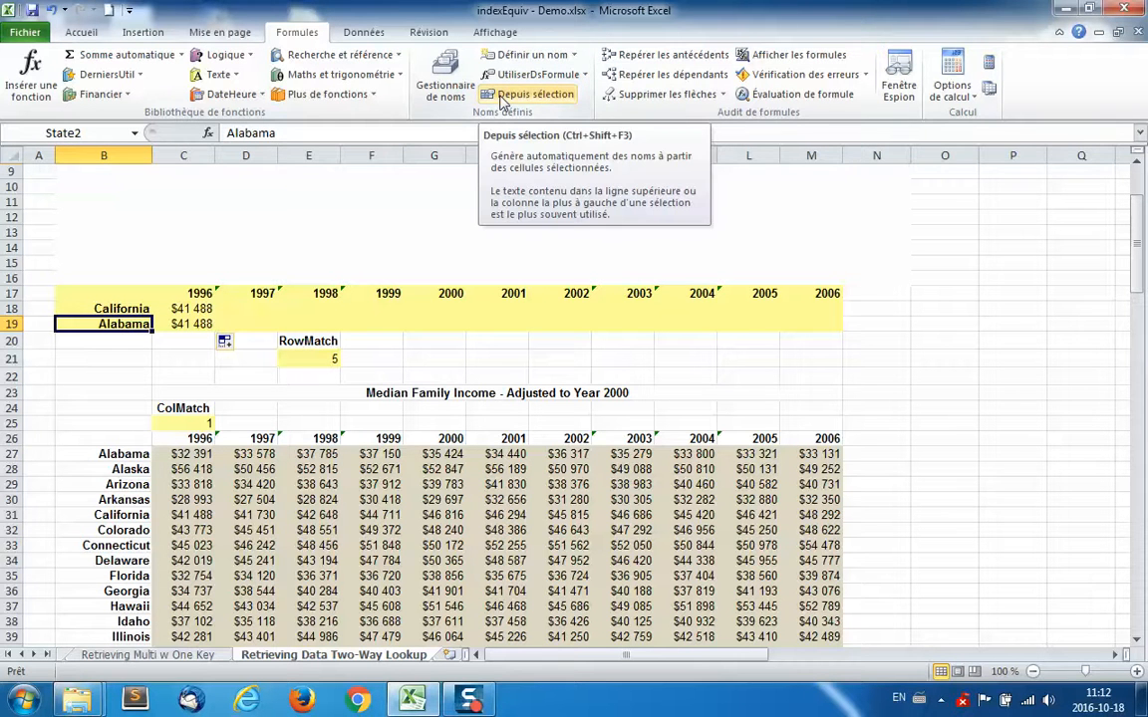
pyautogui.click(171, 325)
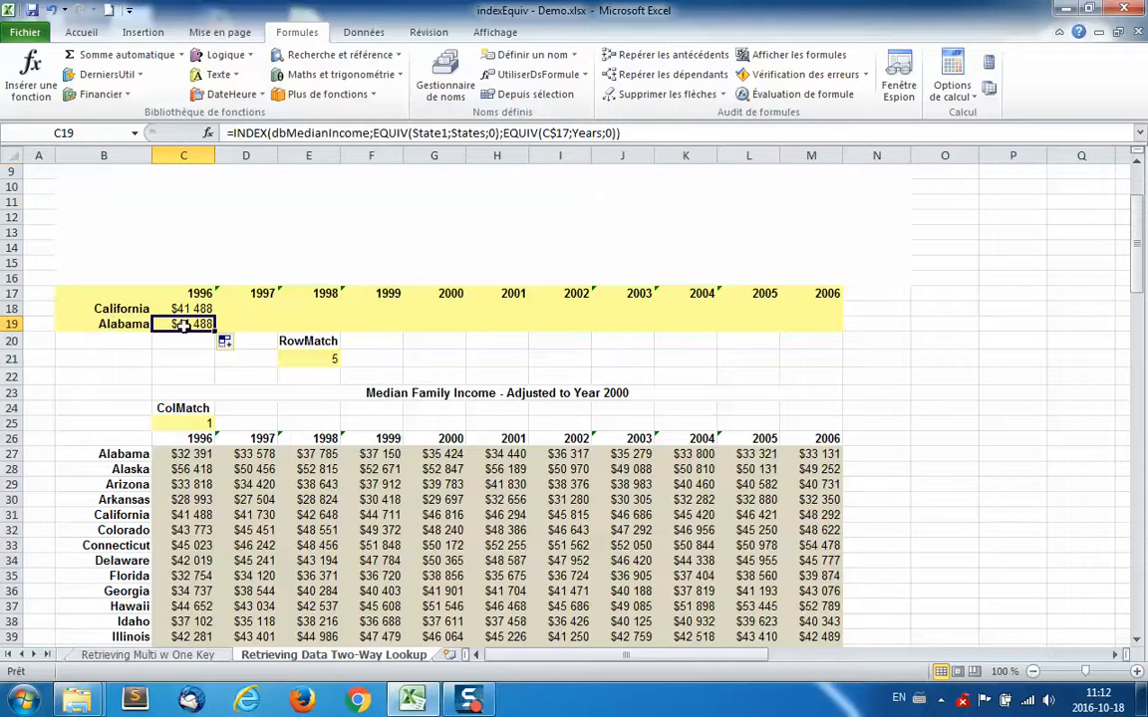
pyautogui.click(103, 326)
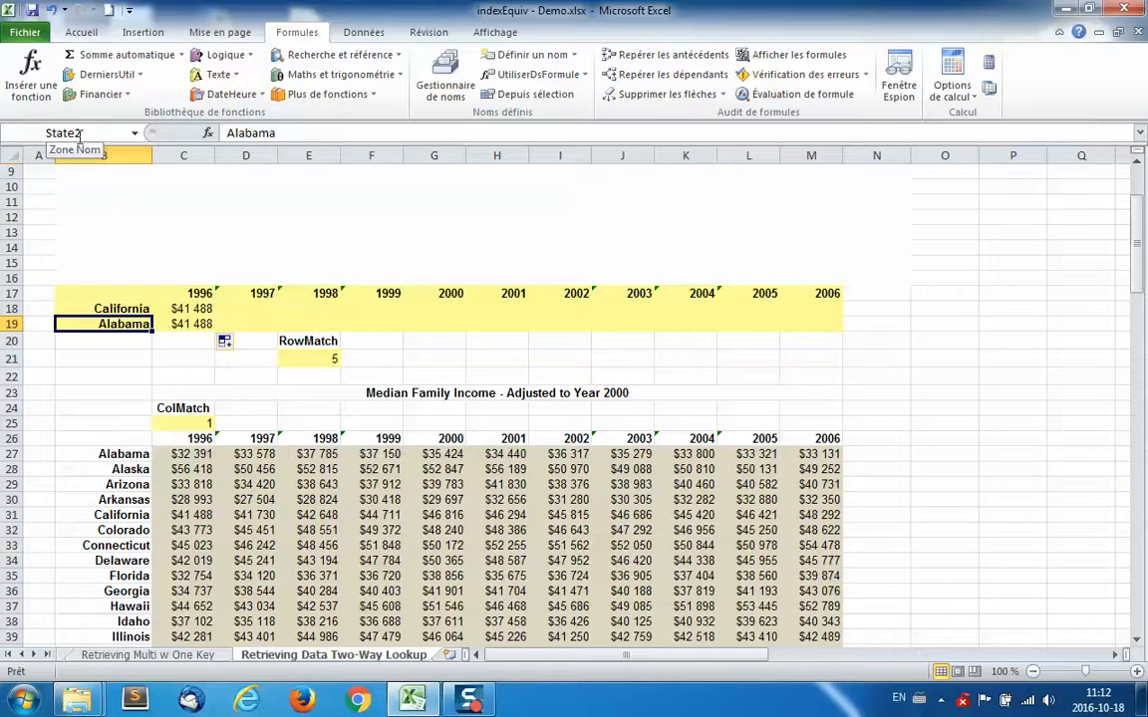
pyautogui.click(99, 307)
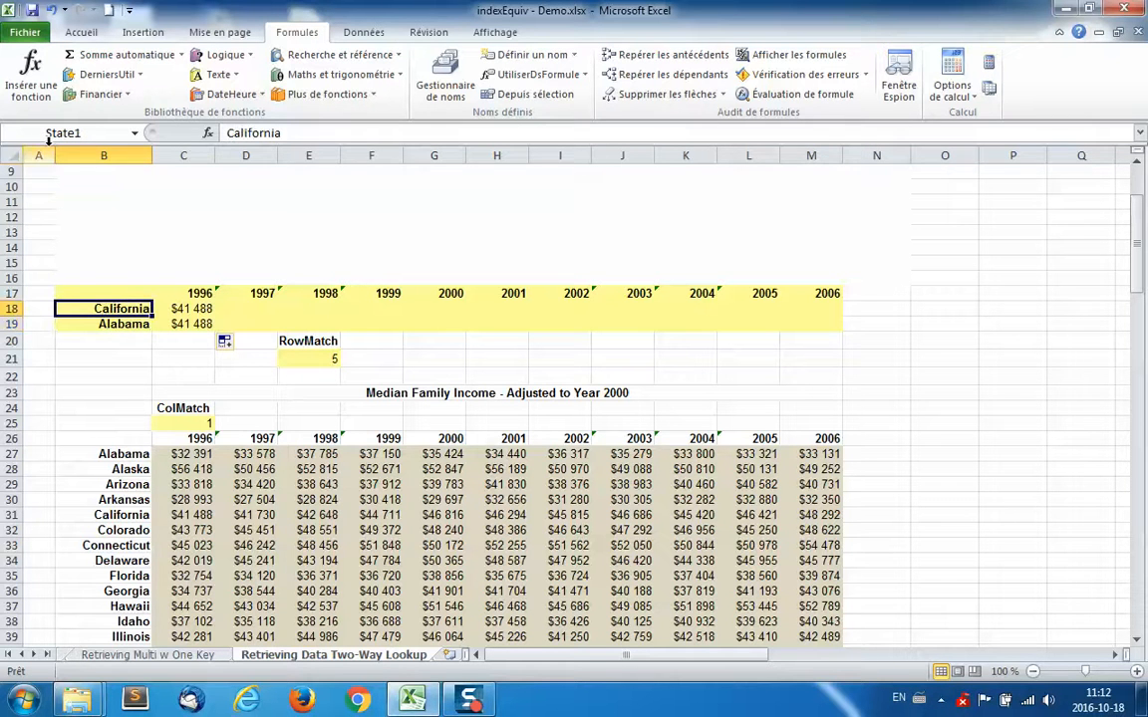
pyautogui.click(180, 325)
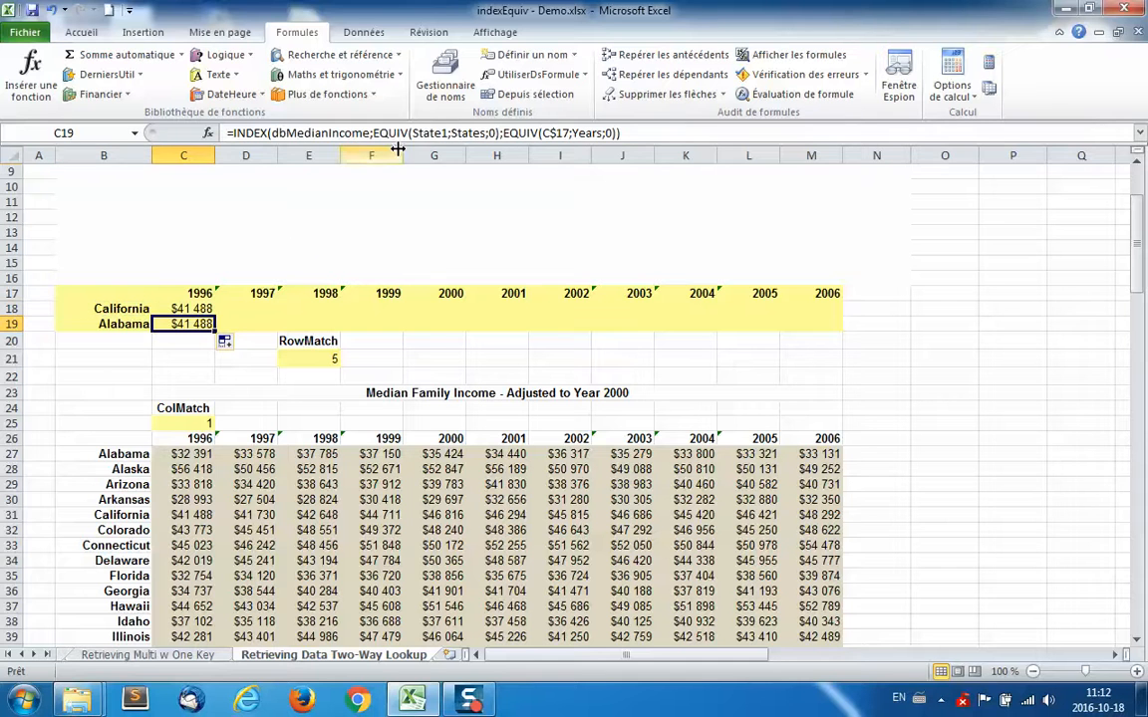
pyautogui.click(446, 133)
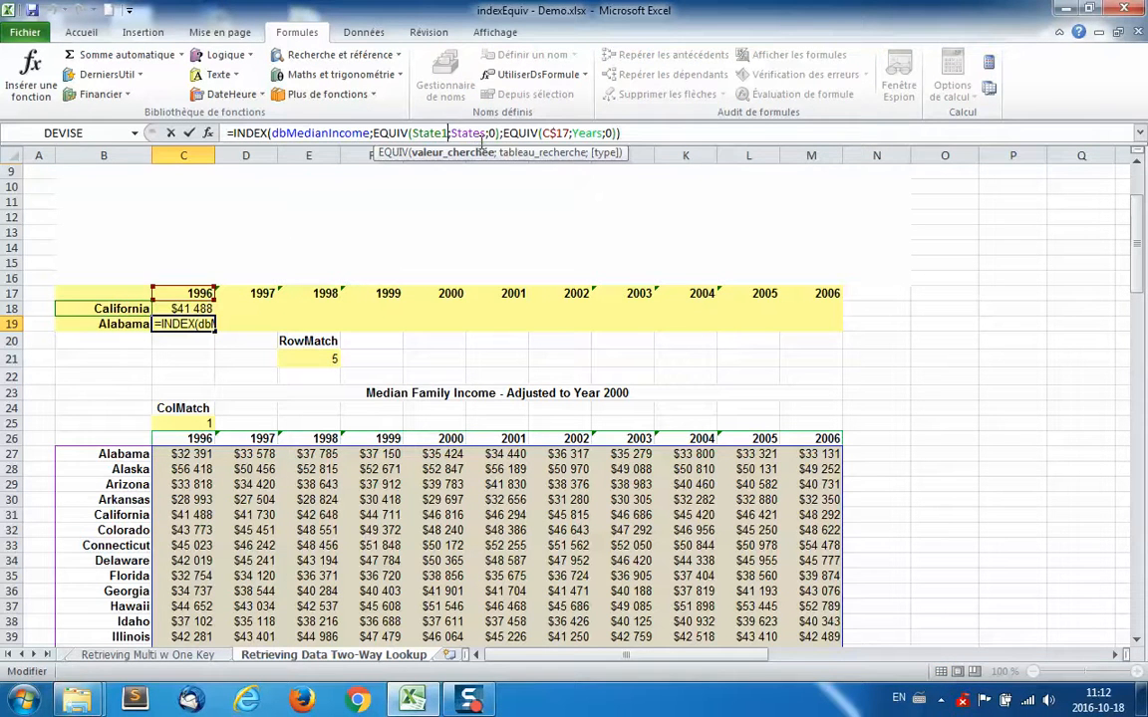
pyautogui.press('BackSpace')
pyautogui.write('2')
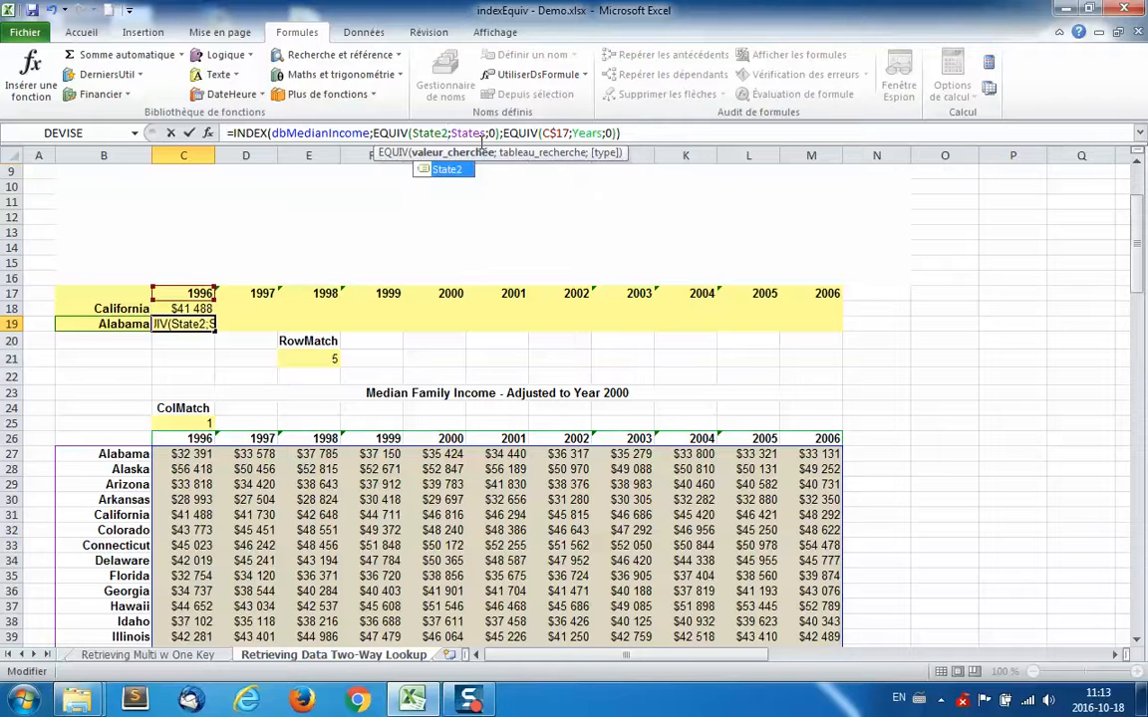
pyautogui.press('Return')
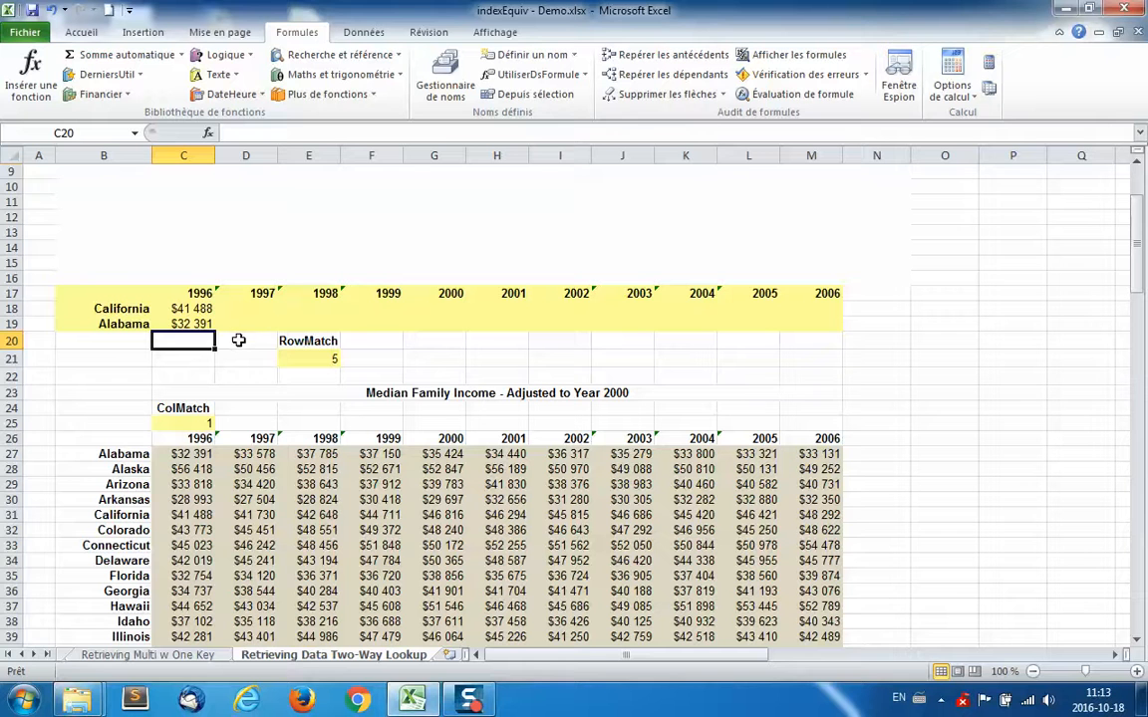
# Step: Fill the California and Alabama formulas in C18:C19 across to the 2006 column M, and compare Alabama's results with source row 27
pyautogui.moveTo(184, 309); pyautogui.dragTo(827, 320)
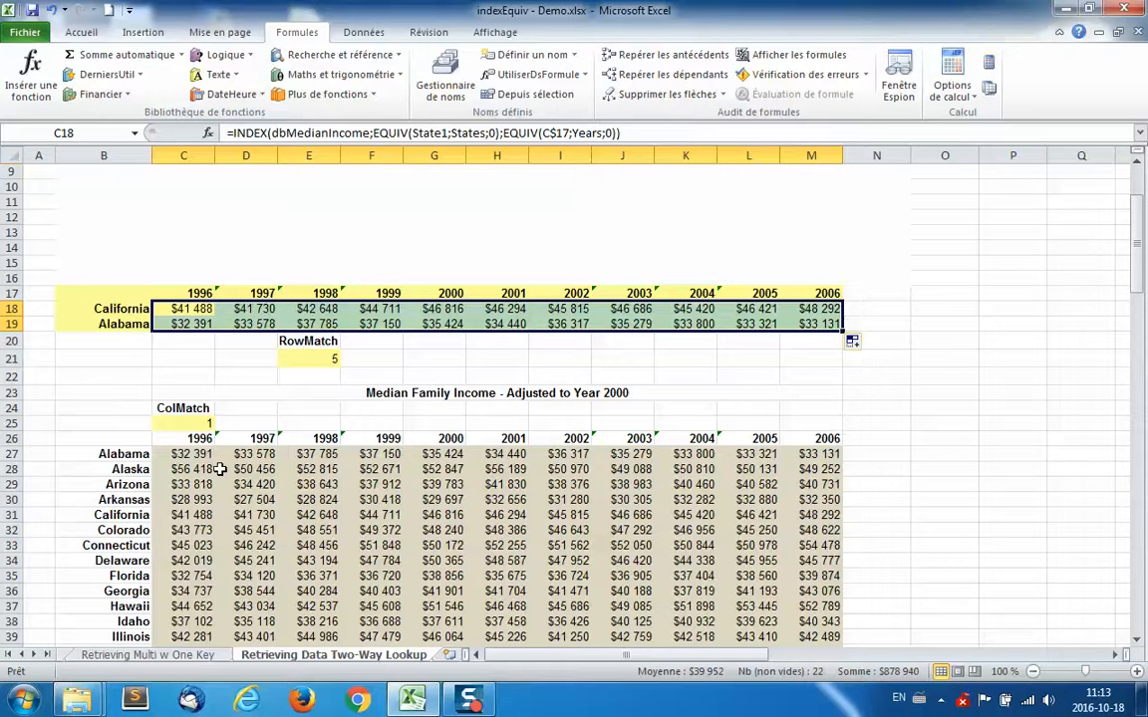
pyautogui.moveTo(812, 454); pyautogui.dragTo(161, 457)
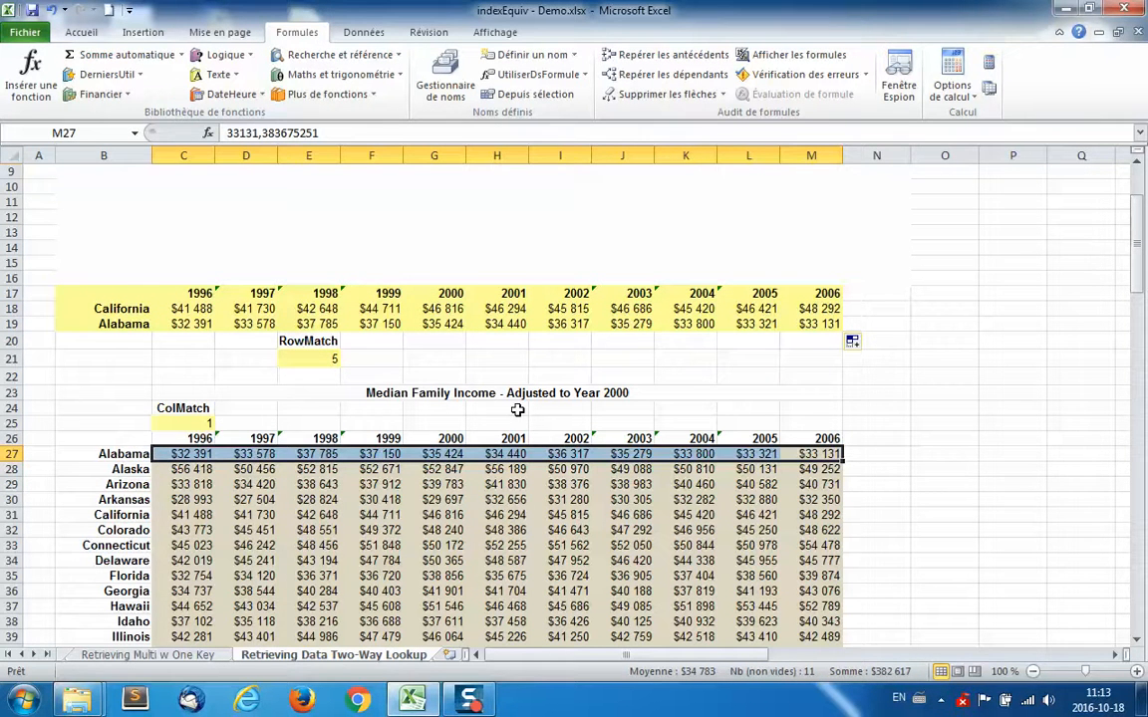
pyautogui.scroll(3, 517, 438)
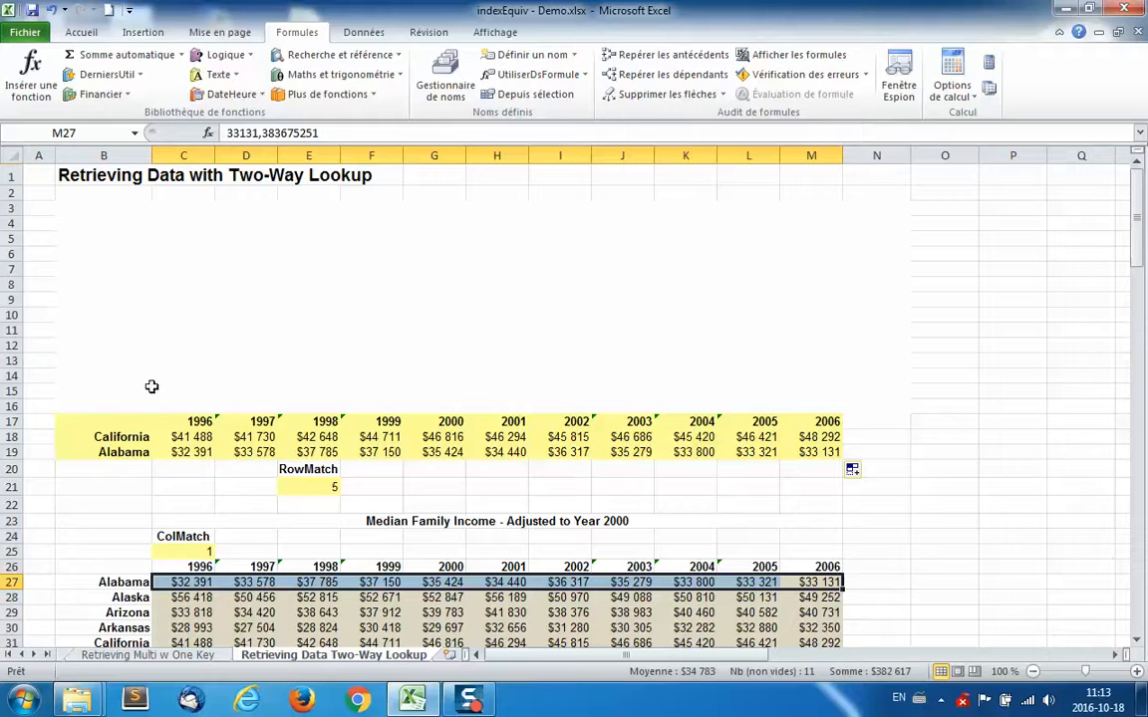
pyautogui.click(673, 499)
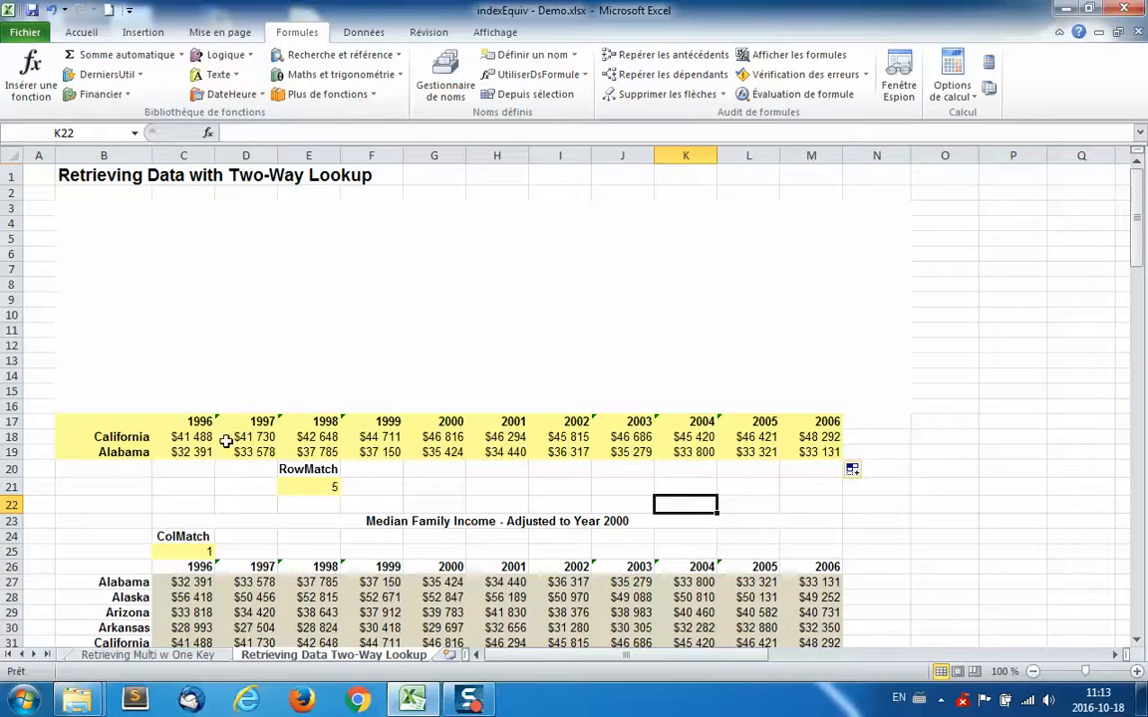
# Step: Insert a 2D clustered column chart from the California and Alabama lookup table B17:M19
pyautogui.moveTo(83, 422); pyautogui.dragTo(794, 453)
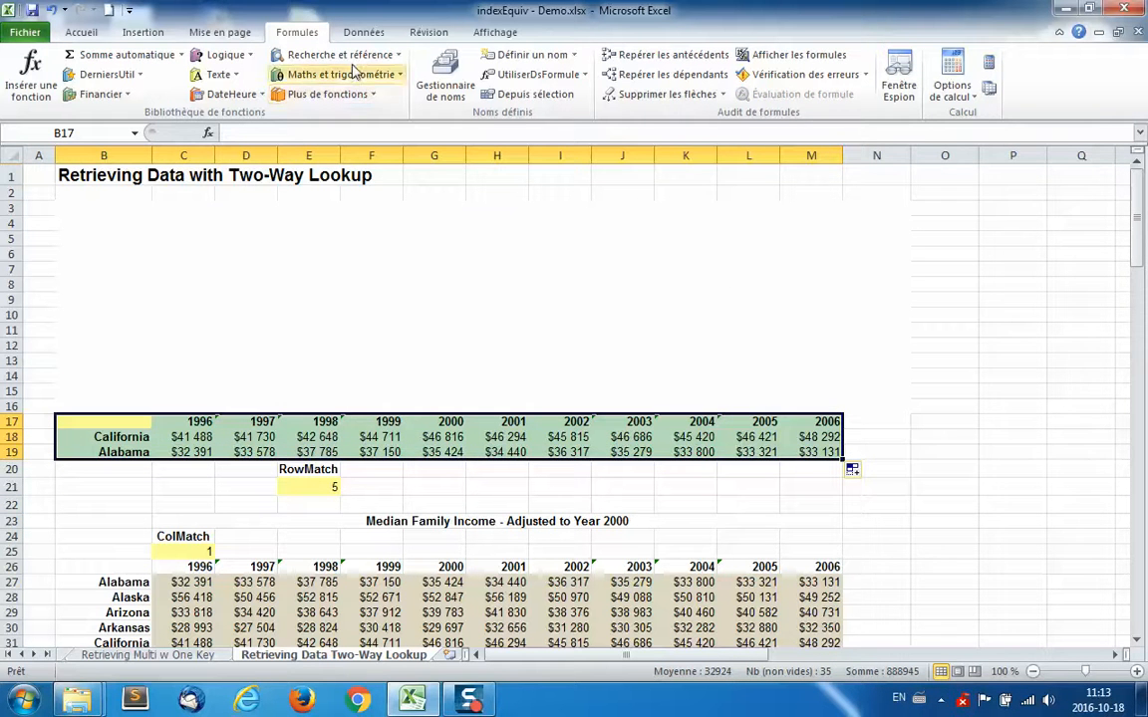
pyautogui.click(142, 32)
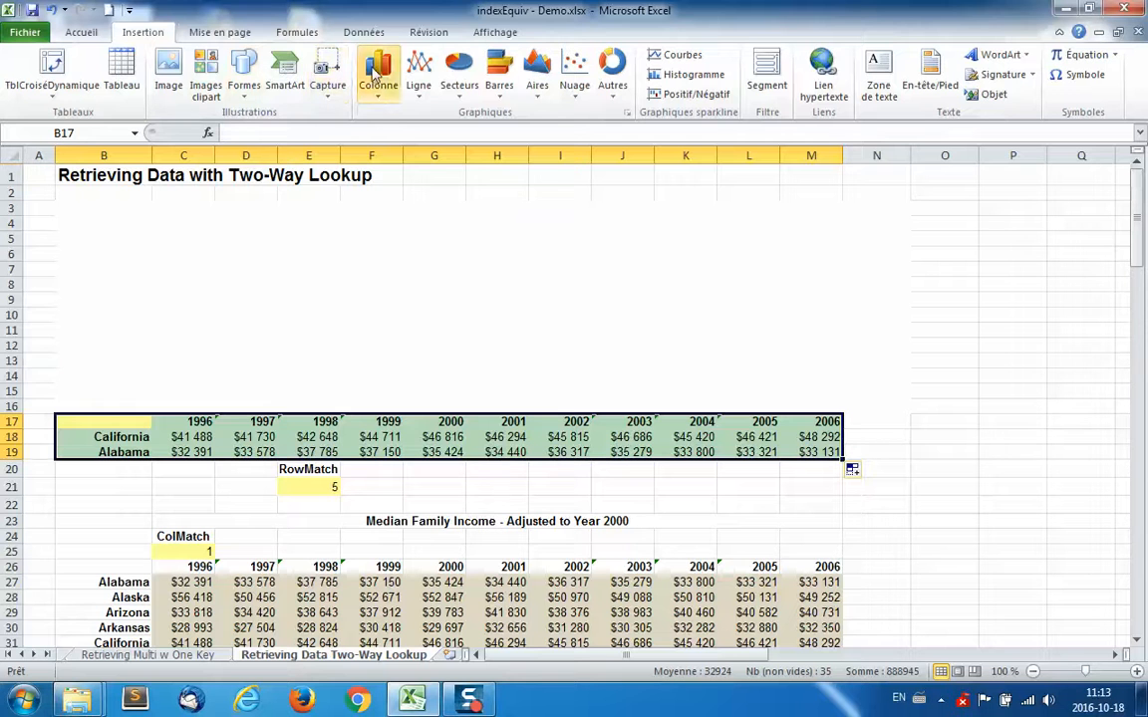
pyautogui.click(380, 72)
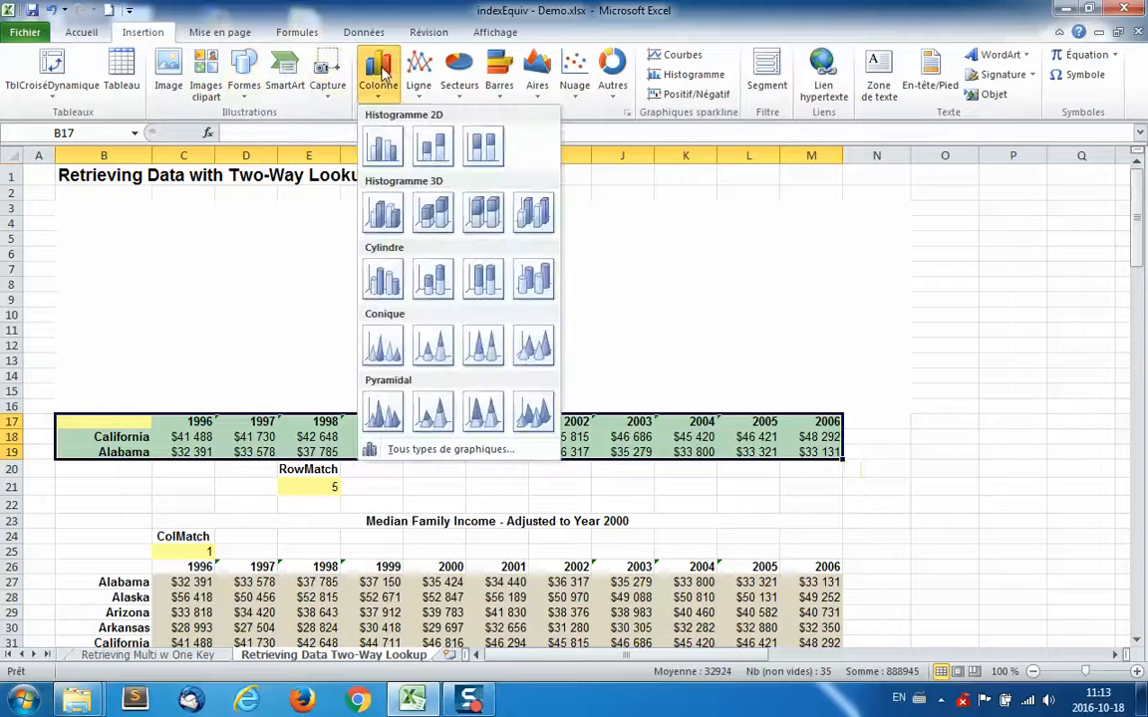
pyautogui.click(381, 150)
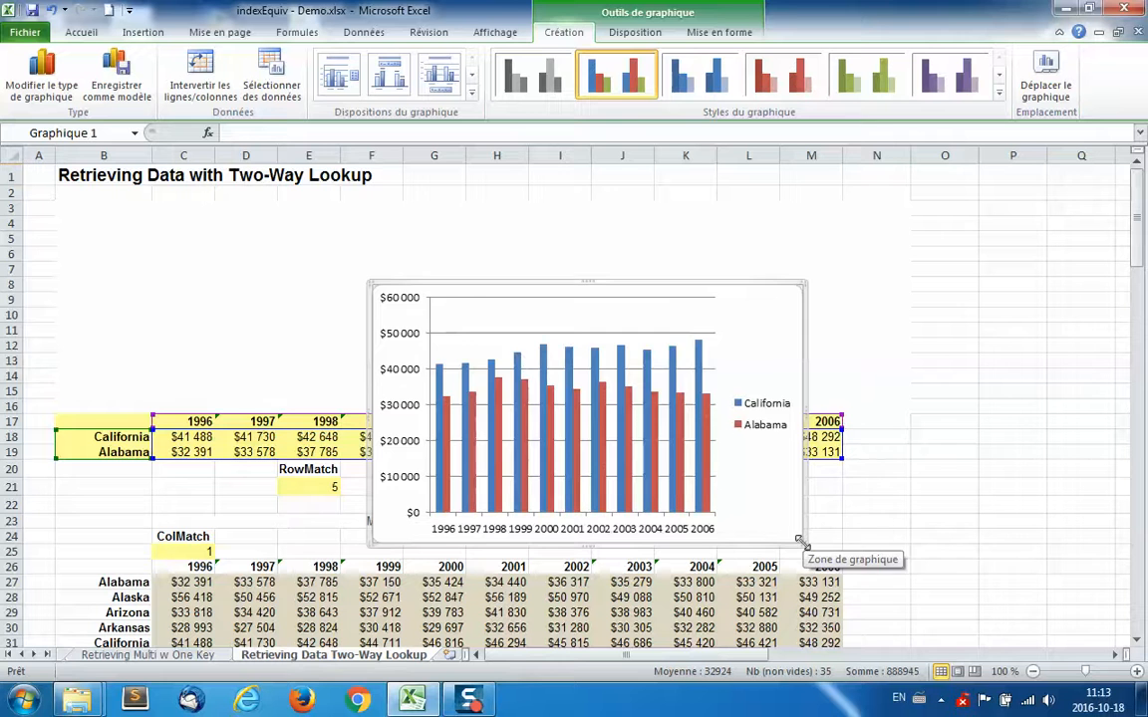
# Step: Resize and move the chart to fill the blank area above the lookup table, spanning columns B to M and rows 3 to 16
pyautogui.moveTo(803, 544); pyautogui.dragTo(960, 435)
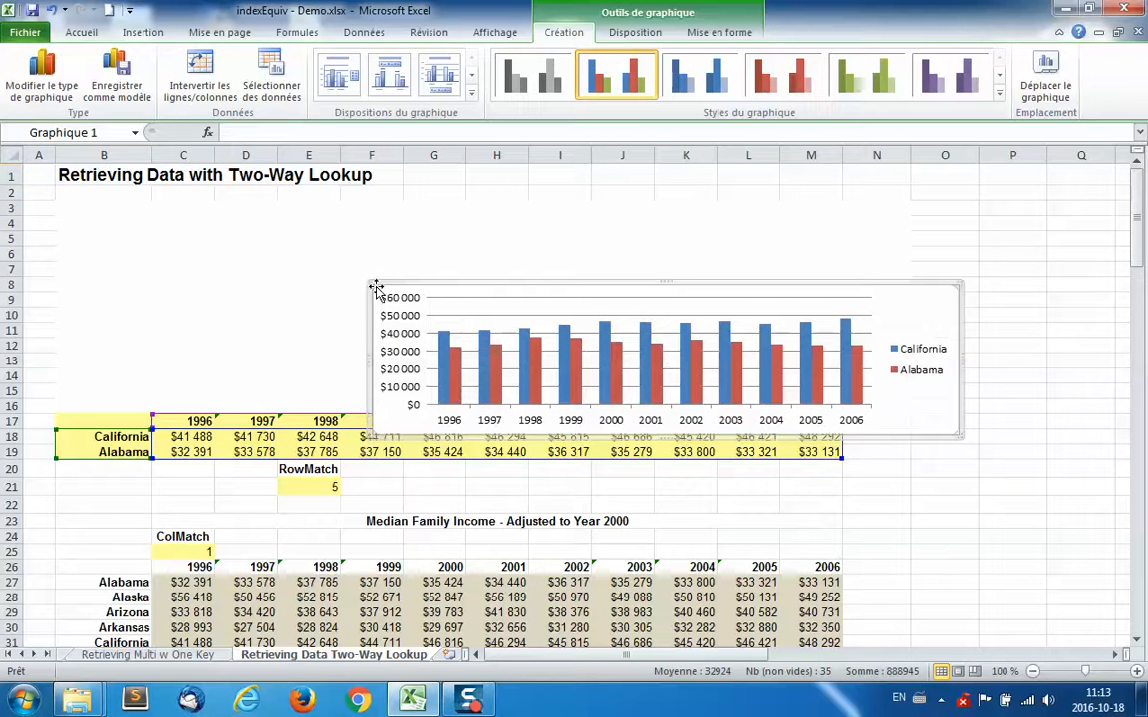
pyautogui.moveTo(371, 285); pyautogui.dragTo(160, 239)
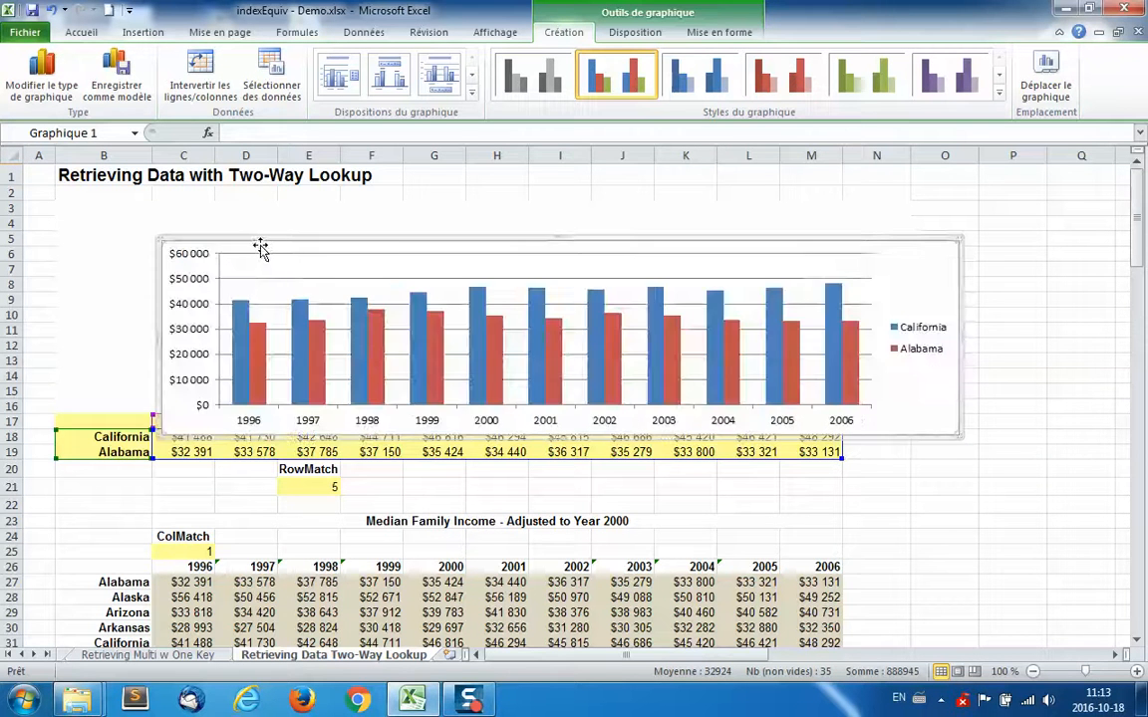
pyautogui.moveTo(257, 242); pyautogui.dragTo(154, 213)
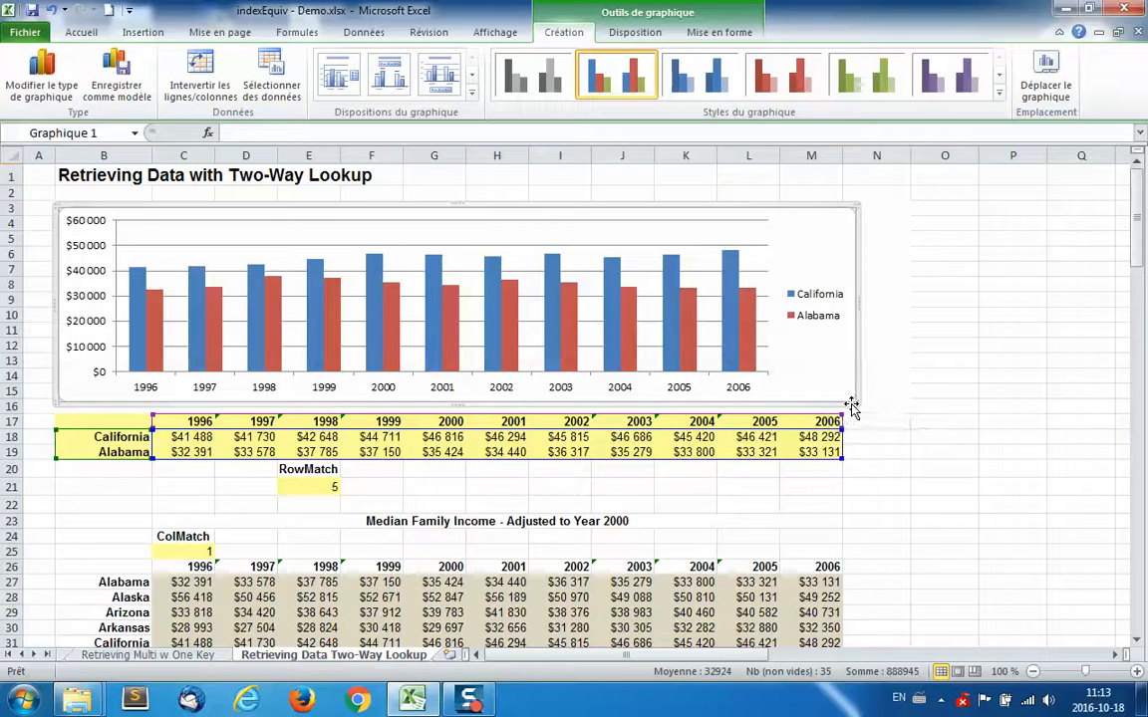
pyautogui.moveTo(855, 403); pyautogui.dragTo(838, 403)
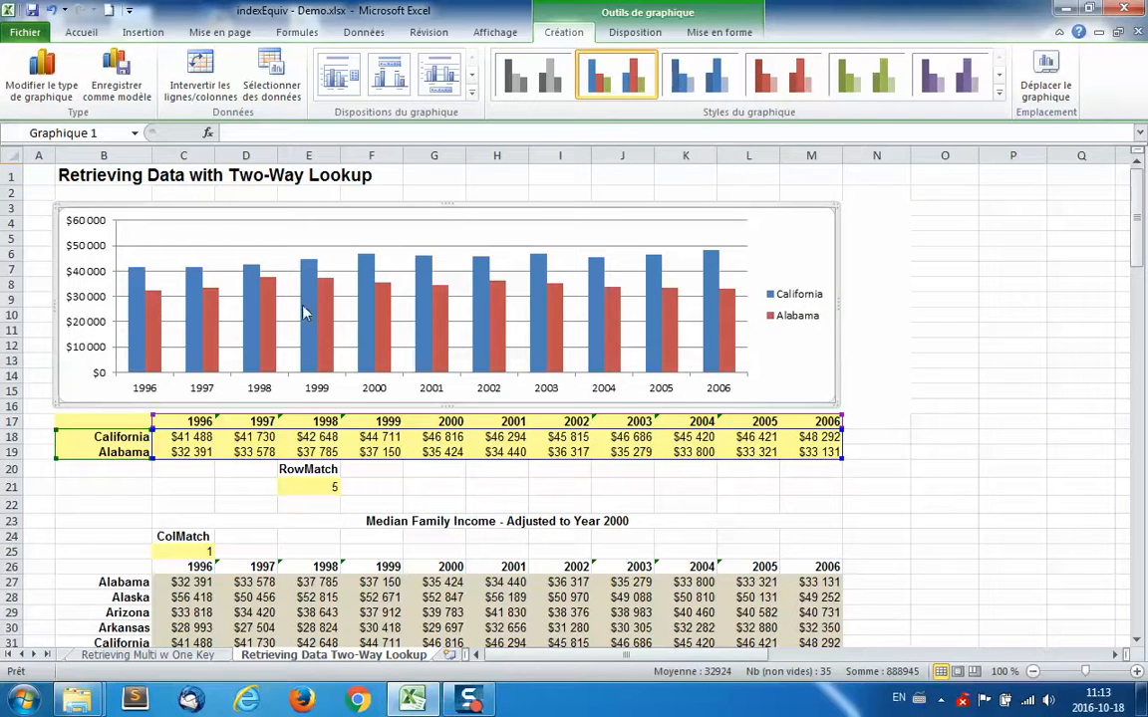
# Step: Apply chart layout 1 (Mise en forme 1) to the column chart and title it "Revenu médian par famille"
pyautogui.moveTo(304, 313)
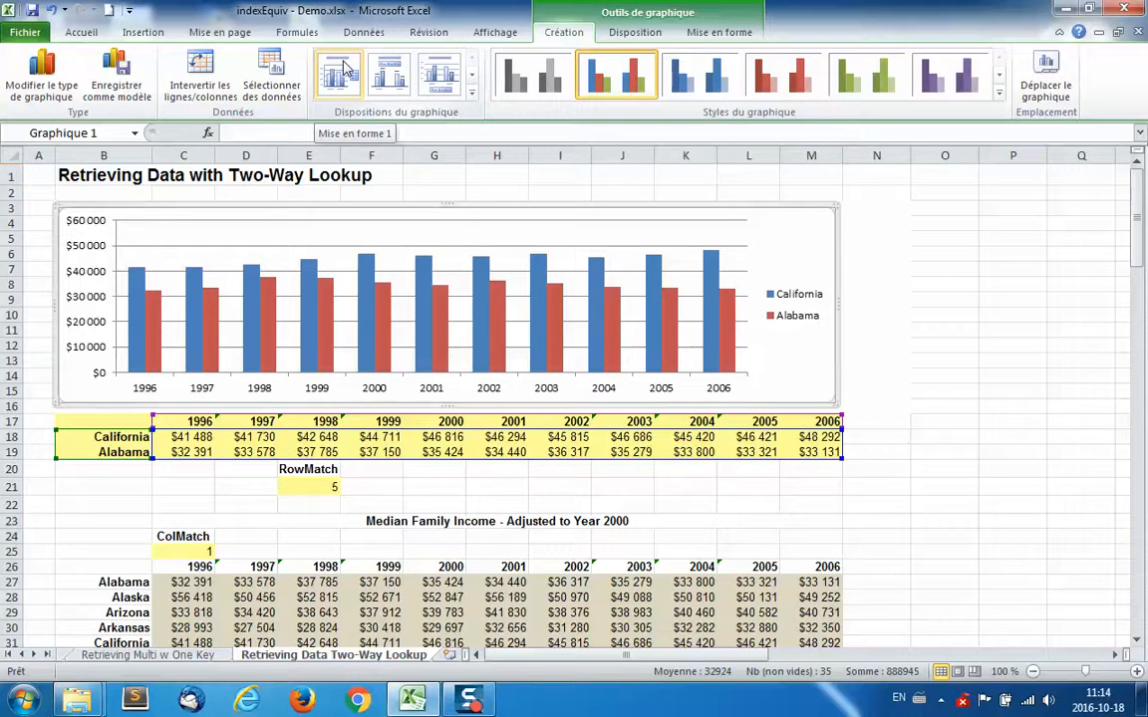
pyautogui.click(317, 76)
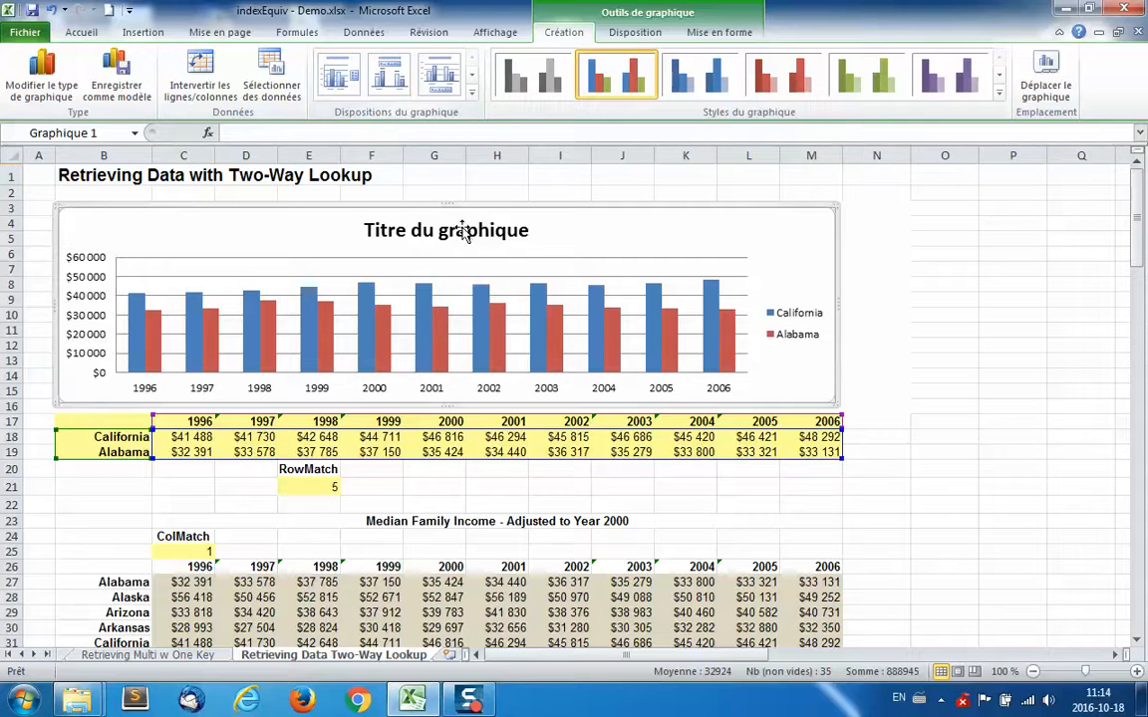
pyautogui.click(434, 225)
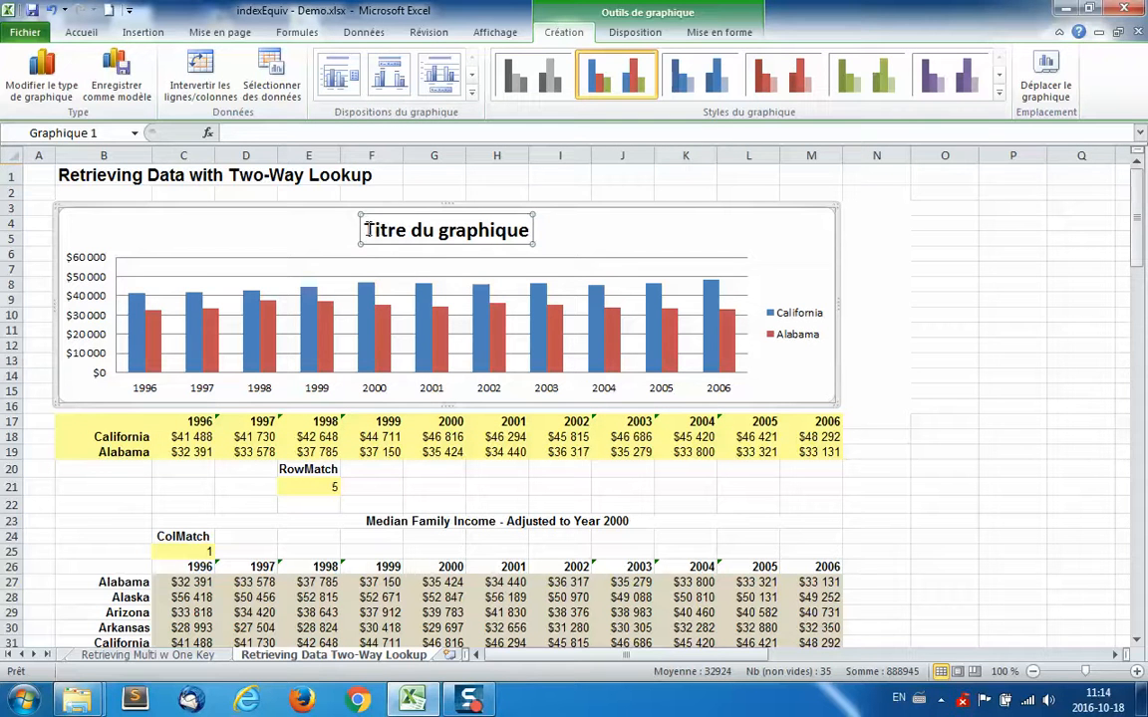
pyautogui.moveTo(368, 230); pyautogui.dragTo(482, 231)
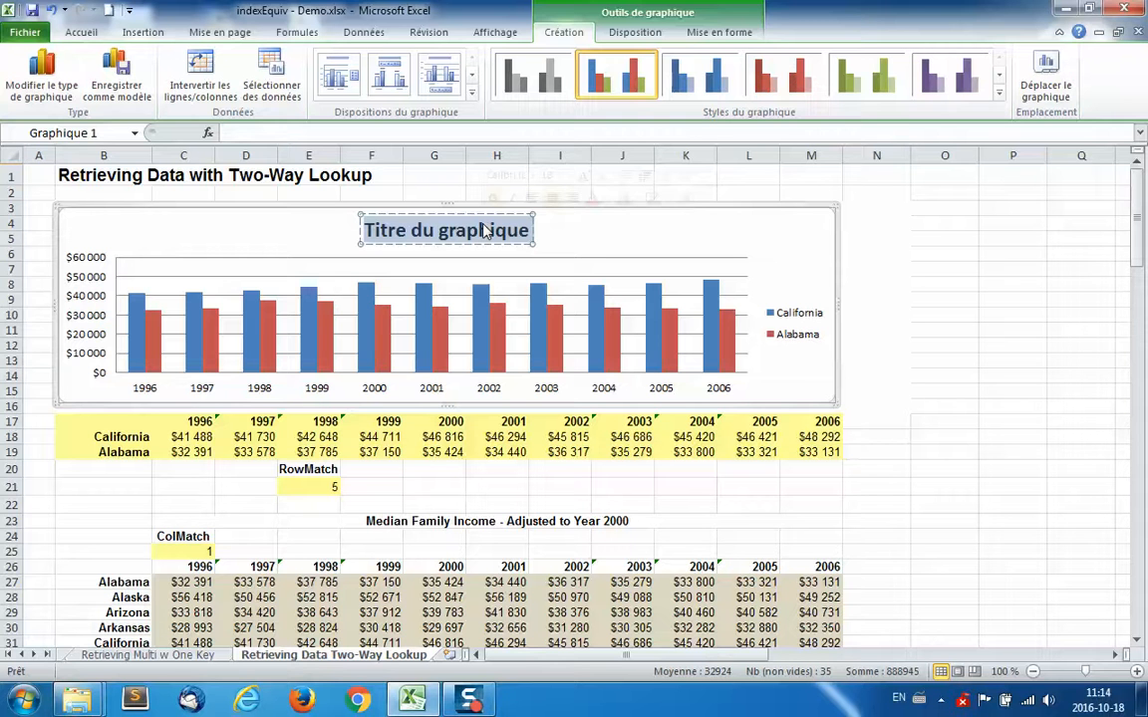
pyautogui.write('Revenu')
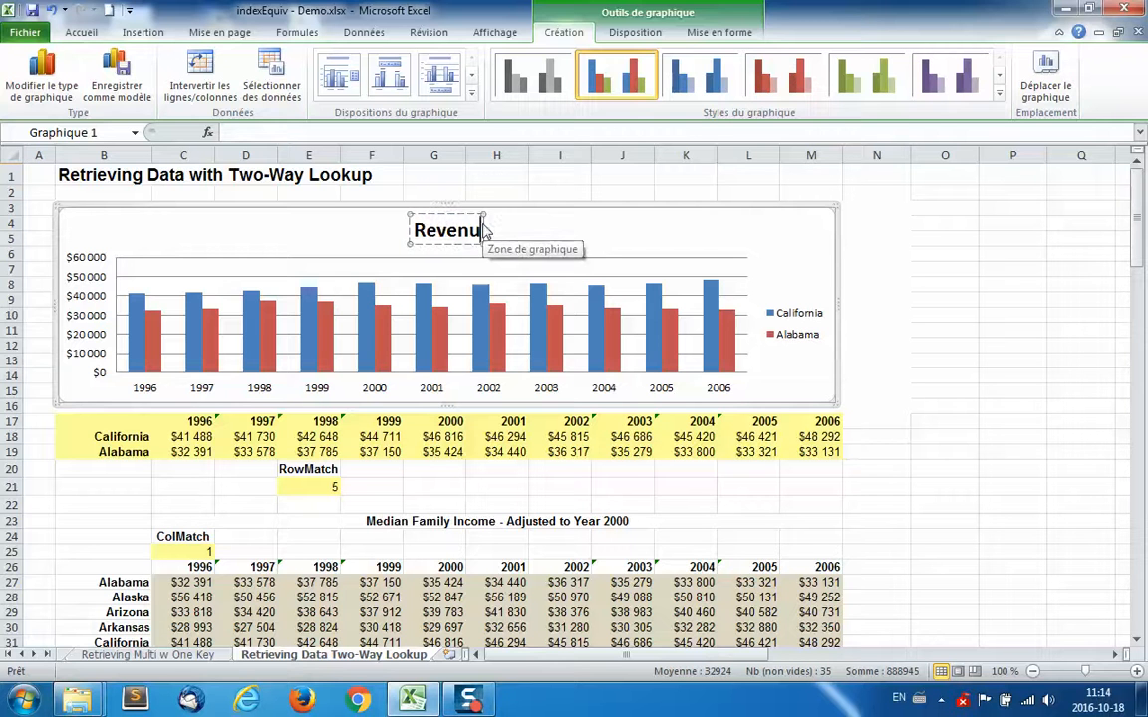
pyautogui.write(' médian')
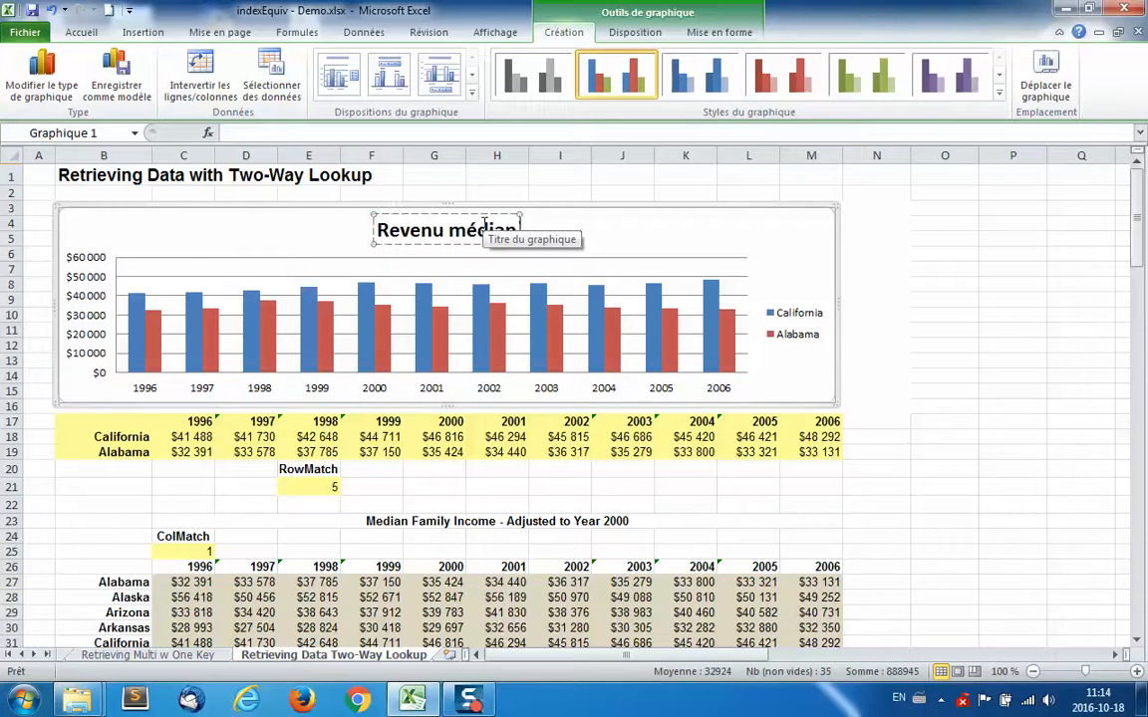
pyautogui.write(' par famille')
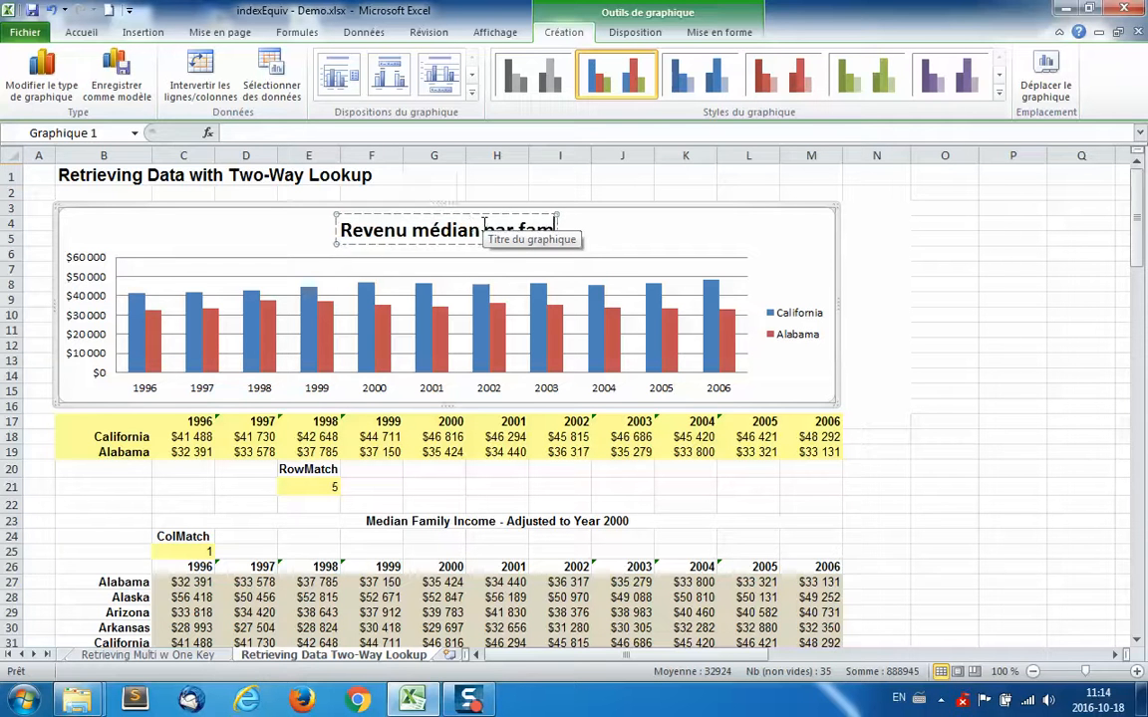
pyautogui.click(734, 250)
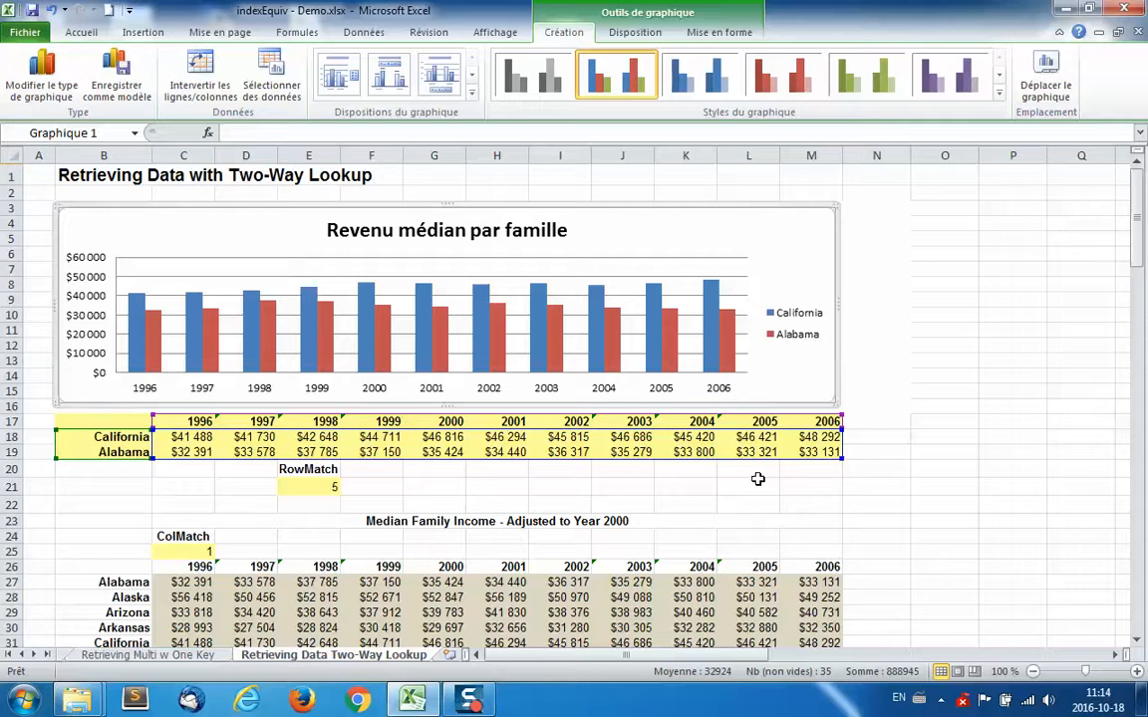
# Step: Start data validation on the two state cells B18:B19 and set the allowed type to Liste with an in-cell dropdown
pyautogui.click(120, 436)
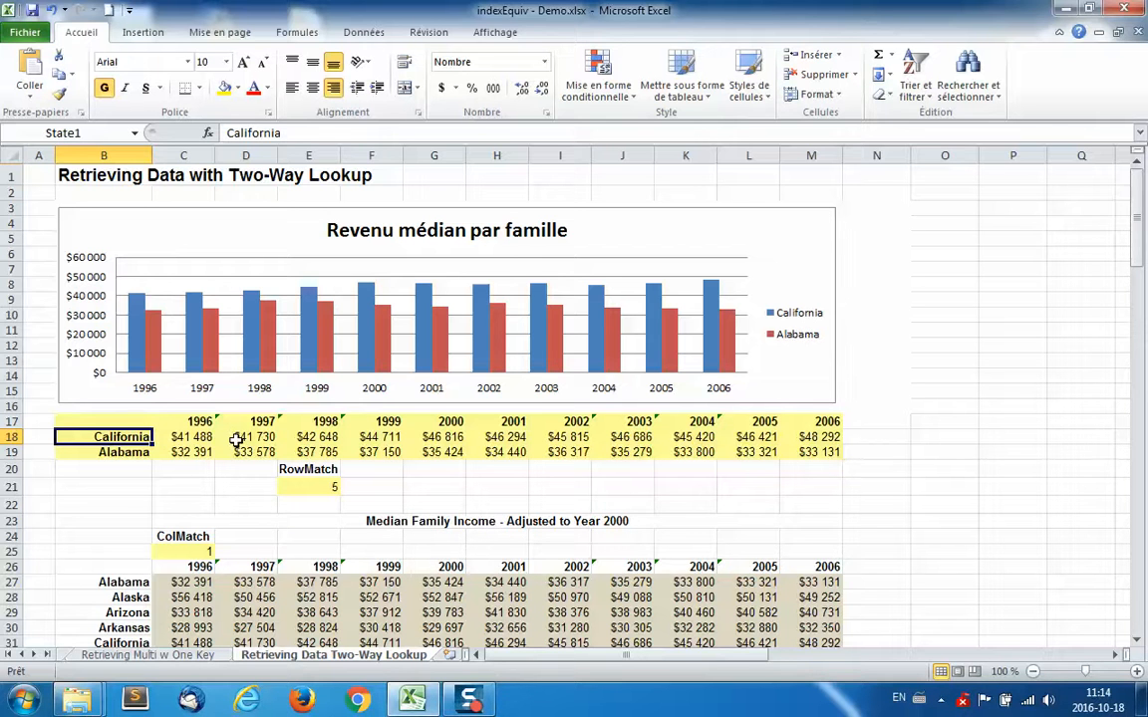
pyautogui.scroll(-1, 238, 440)
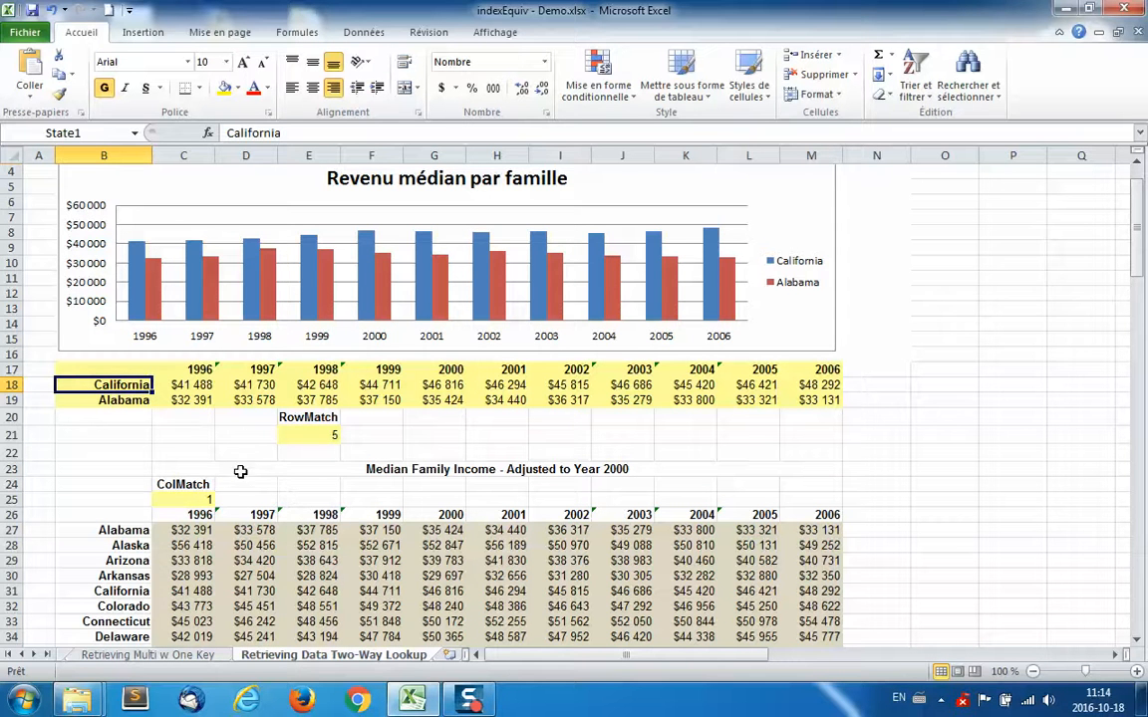
pyautogui.click(247, 454)
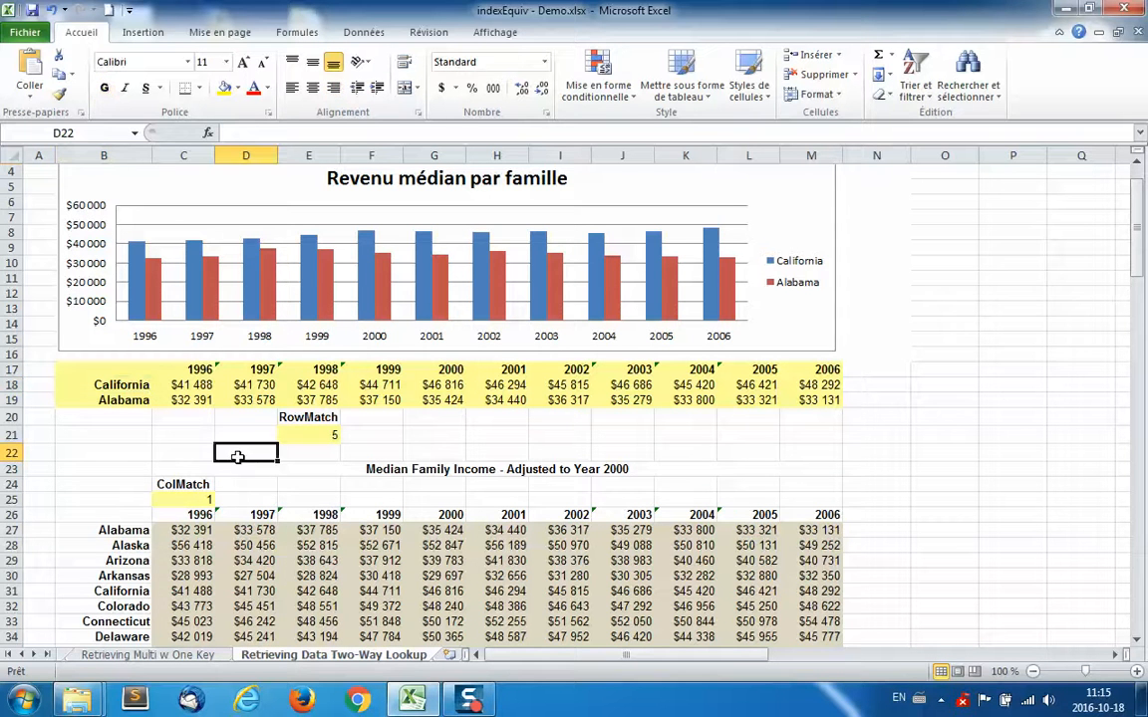
pyautogui.click(127, 383)
pyautogui.moveTo(128, 384); pyautogui.dragTo(134, 399)
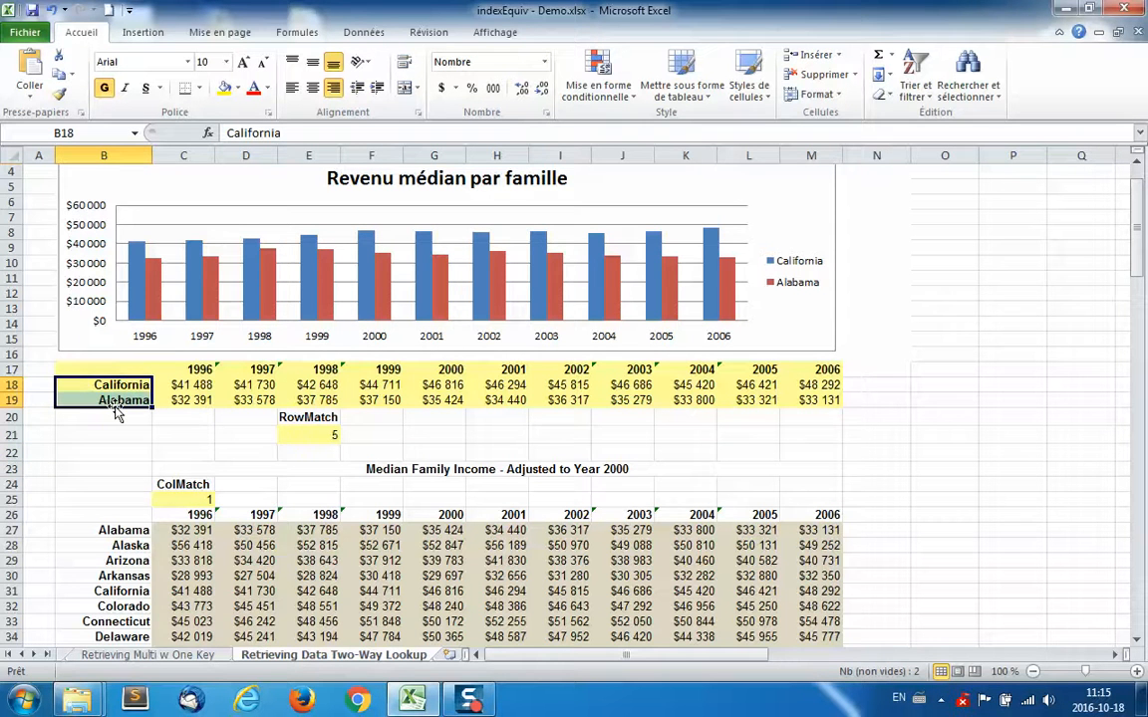
pyautogui.click(365, 34)
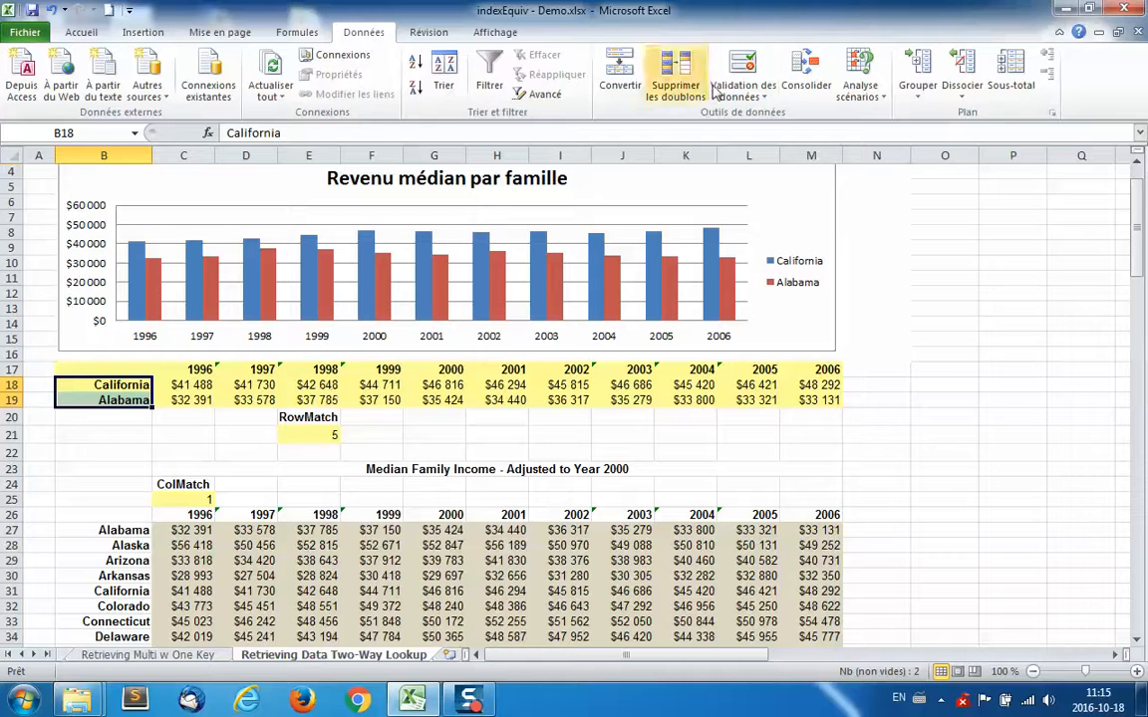
pyautogui.click(743, 71)
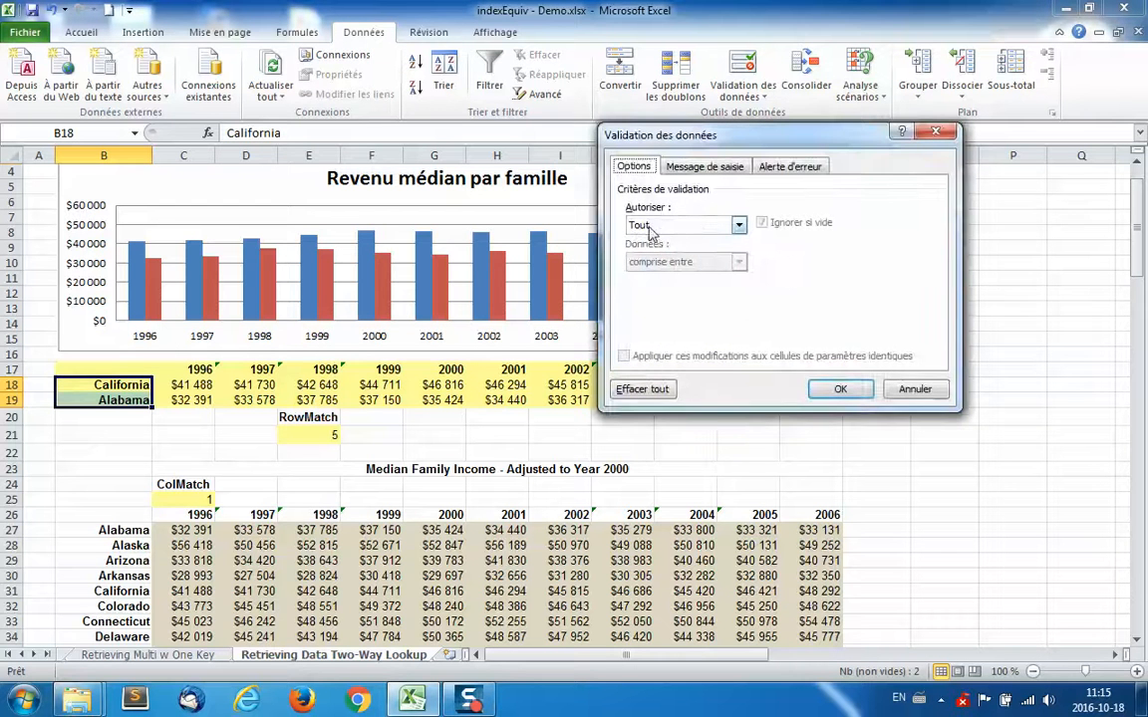
pyautogui.click(689, 228)
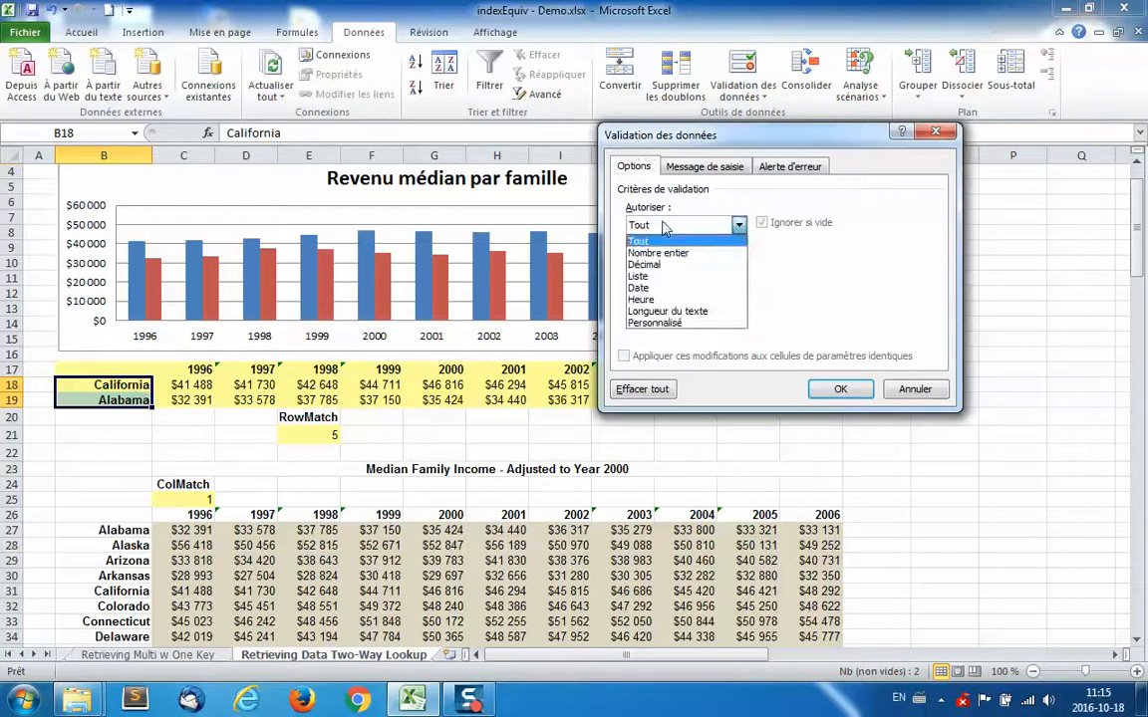
pyautogui.click(660, 276)
pyautogui.click(642, 298)
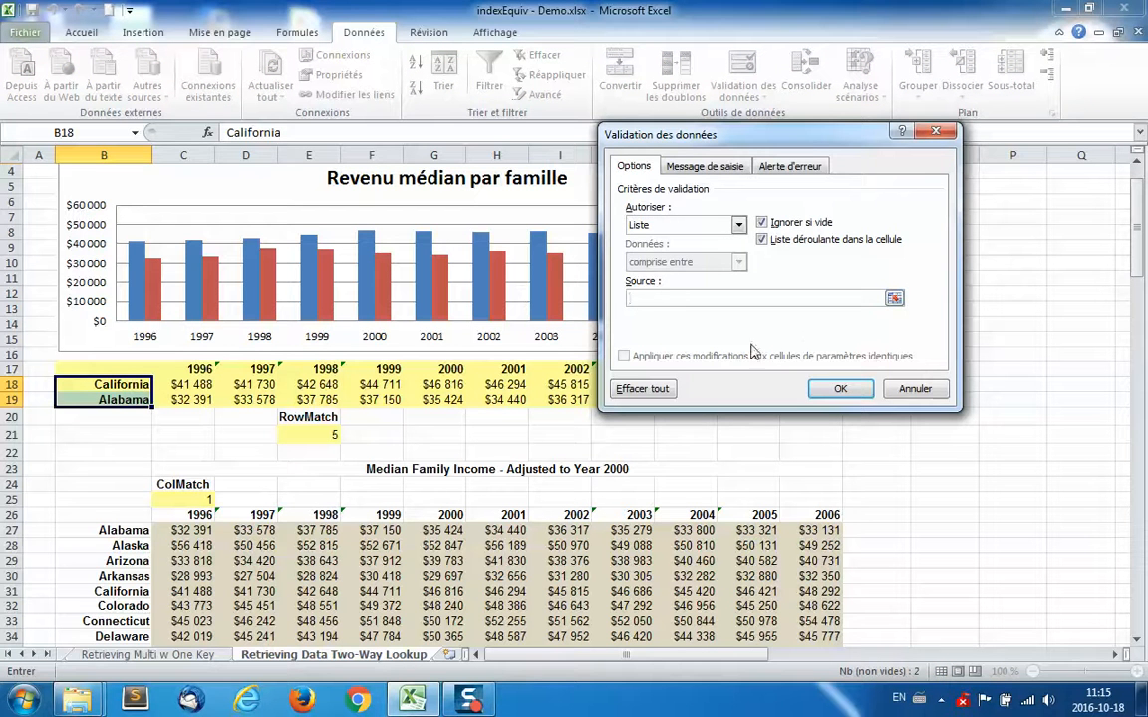
# Step: Use the state names in B27:B76, the States range, as the validation list source and apply the rule
pyautogui.click(893, 298)
pyautogui.scroll(-4, 315, 400)
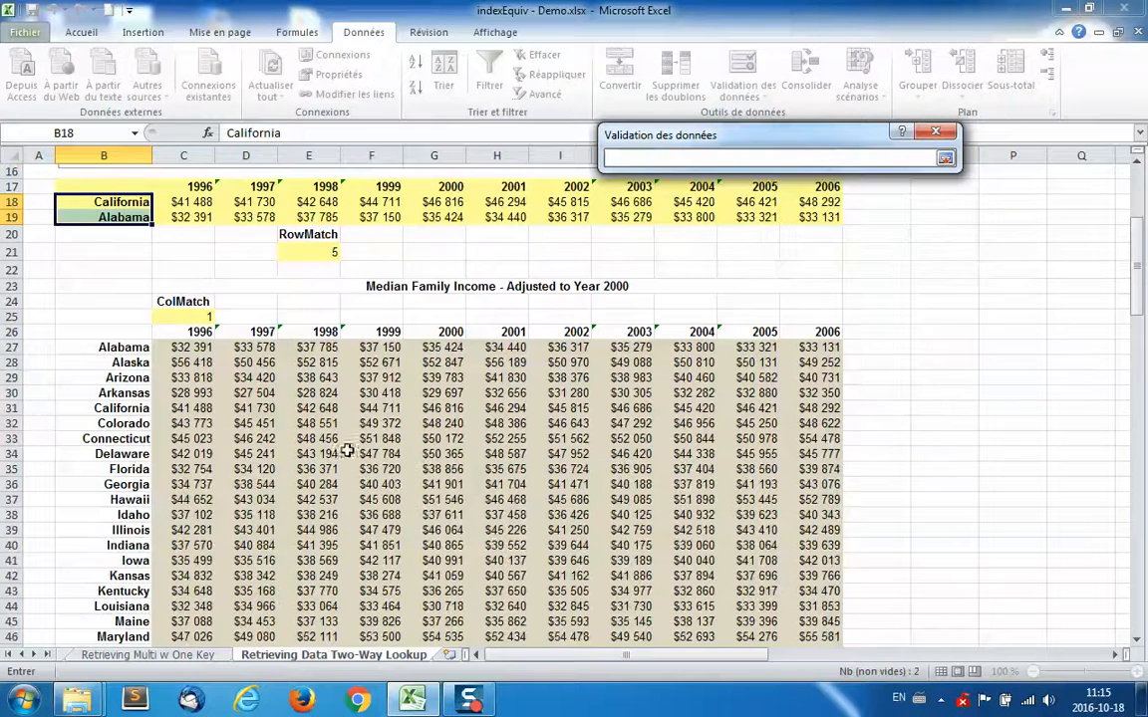
pyautogui.moveTo(115, 347); pyautogui.dragTo(147, 611)
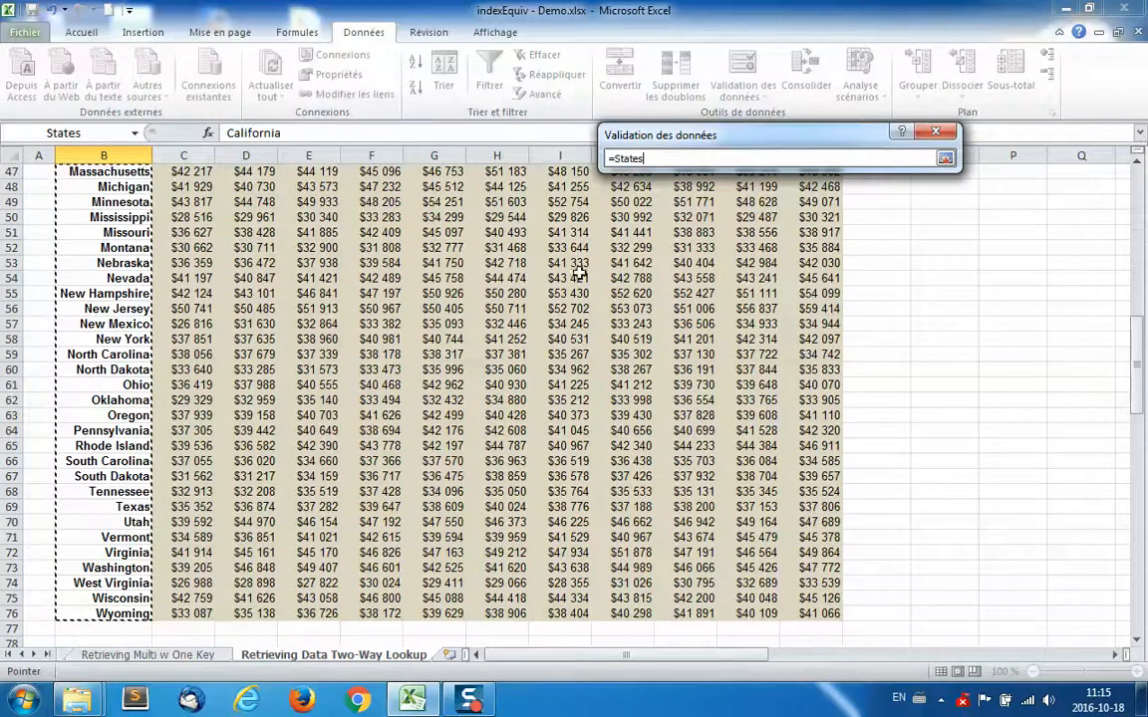
pyautogui.click(945, 157)
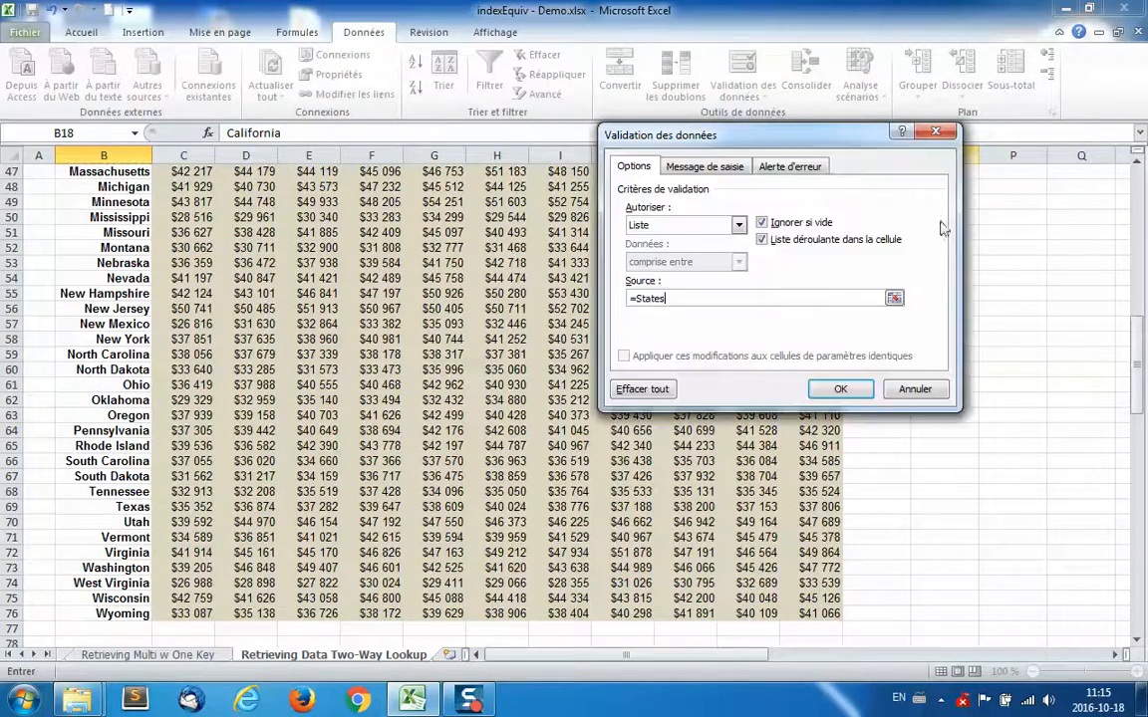
pyautogui.click(840, 390)
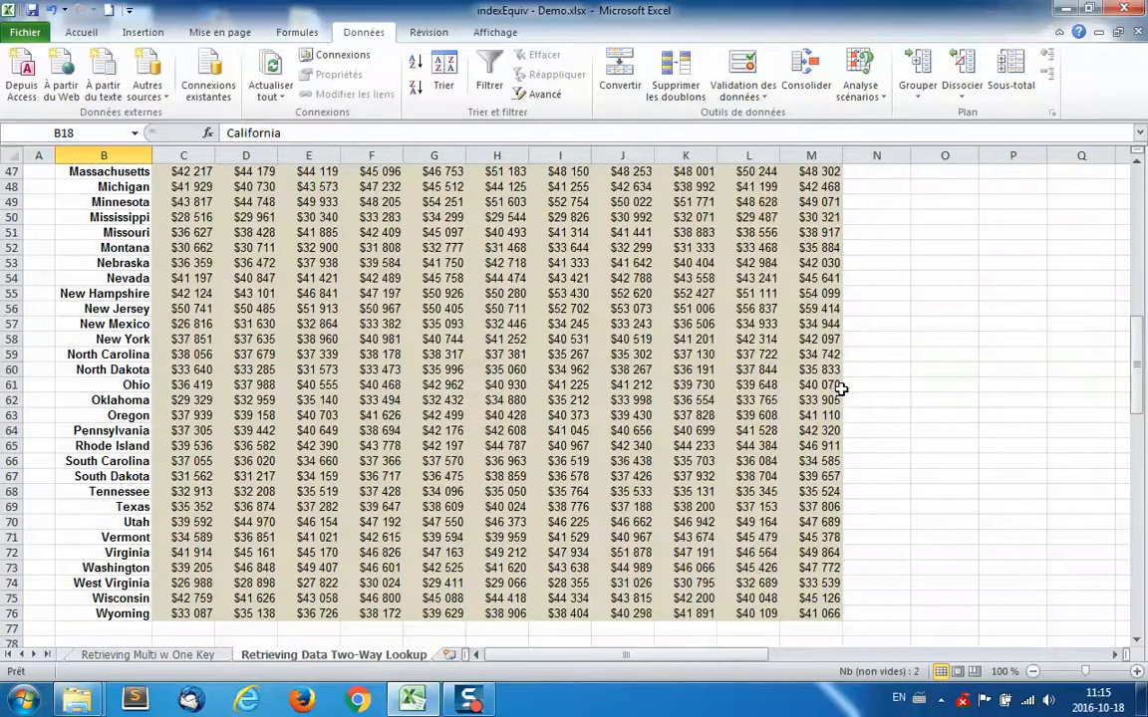
# Step: Choose Connecticut from the dropdown list in the first state cell, B18, and view the chart
pyautogui.scroll(14, 840, 389)
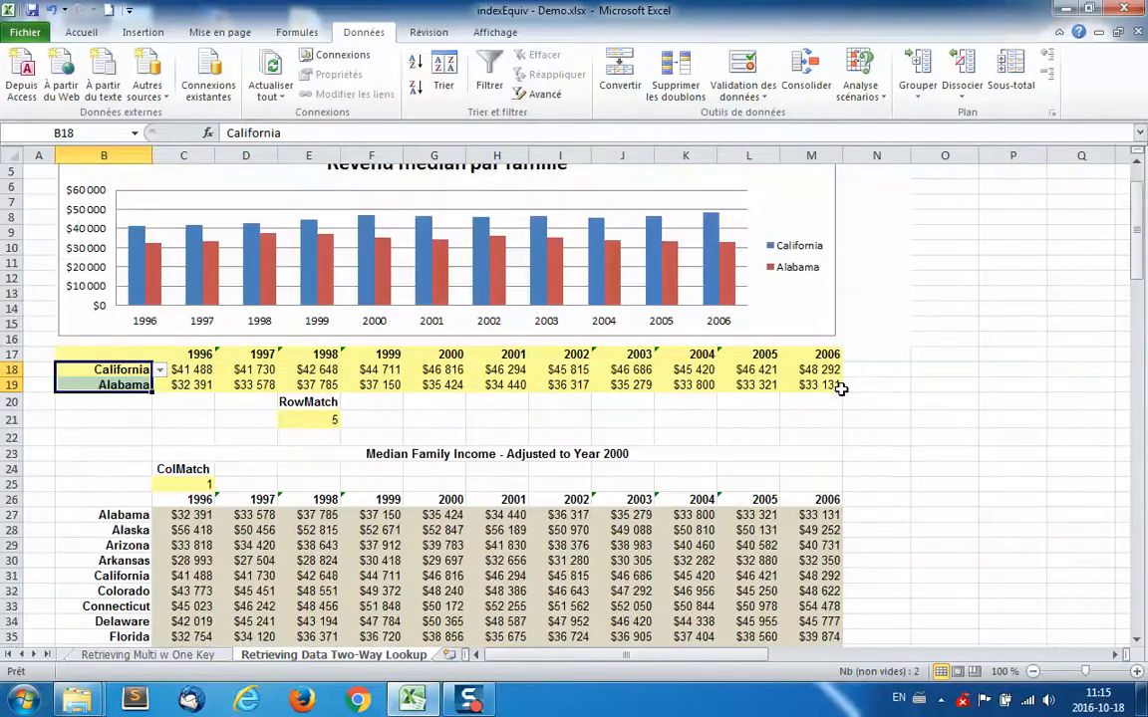
pyautogui.click(515, 342)
pyautogui.click(143, 369)
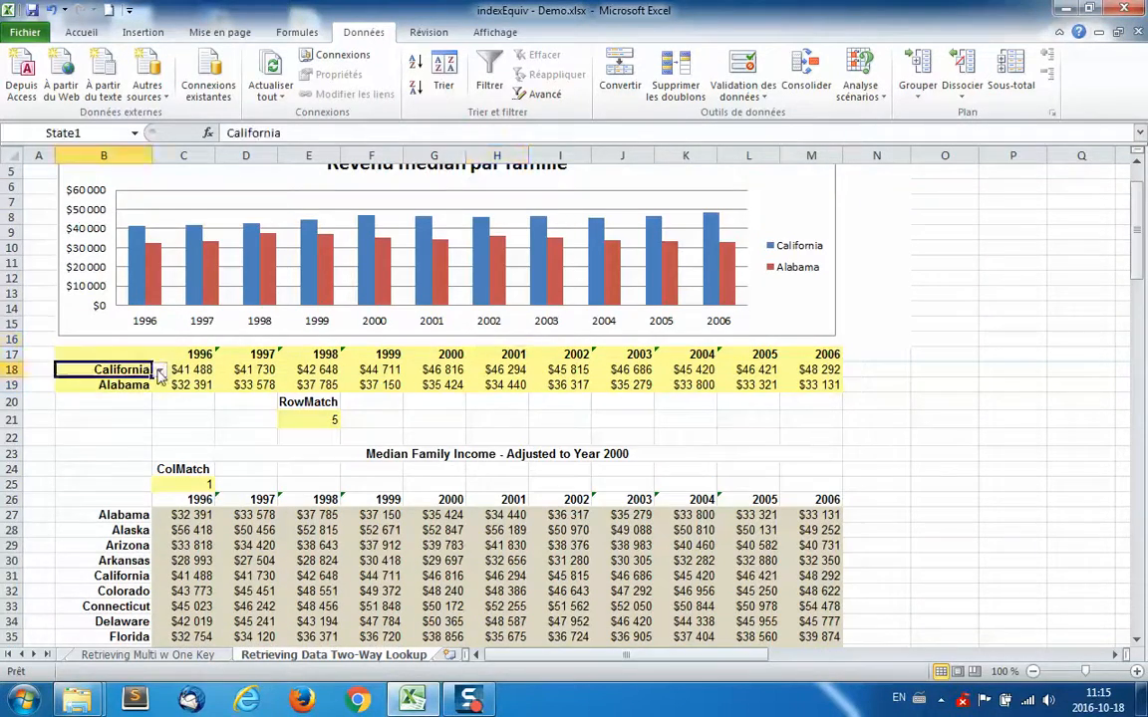
pyautogui.click(158, 370)
pyautogui.click(99, 405)
pyautogui.scroll(2, 352, 411)
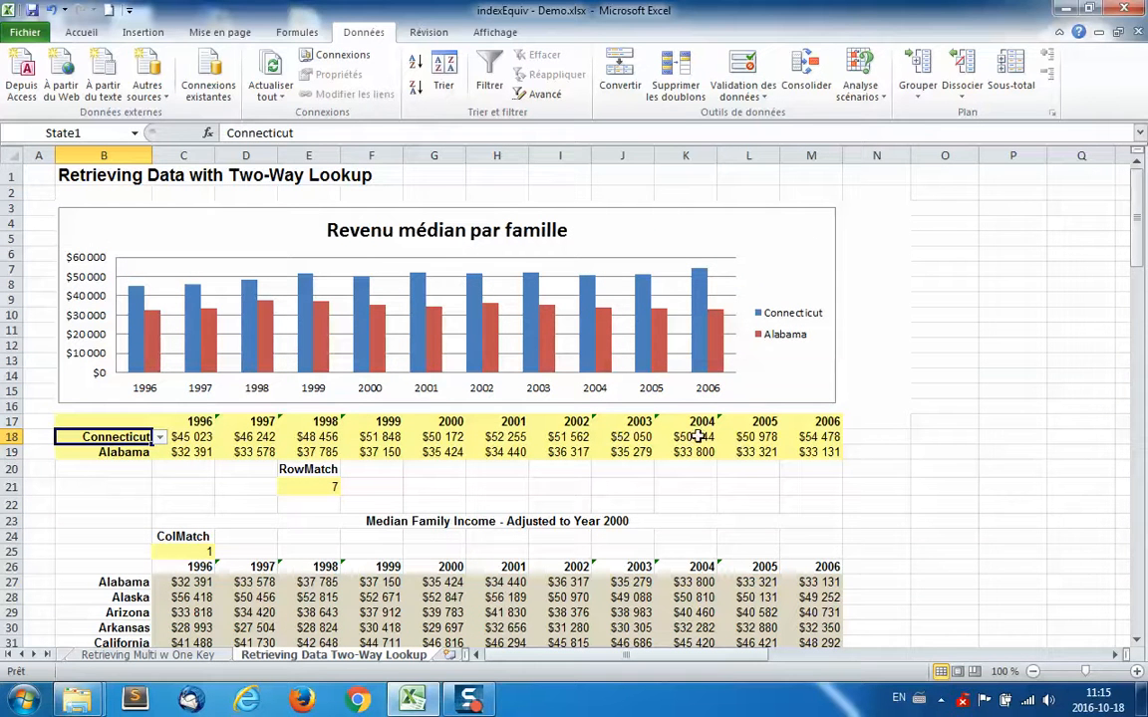
# Step: Choose Alaska from the dropdown list in the second state cell, B19
pyautogui.click(128, 453)
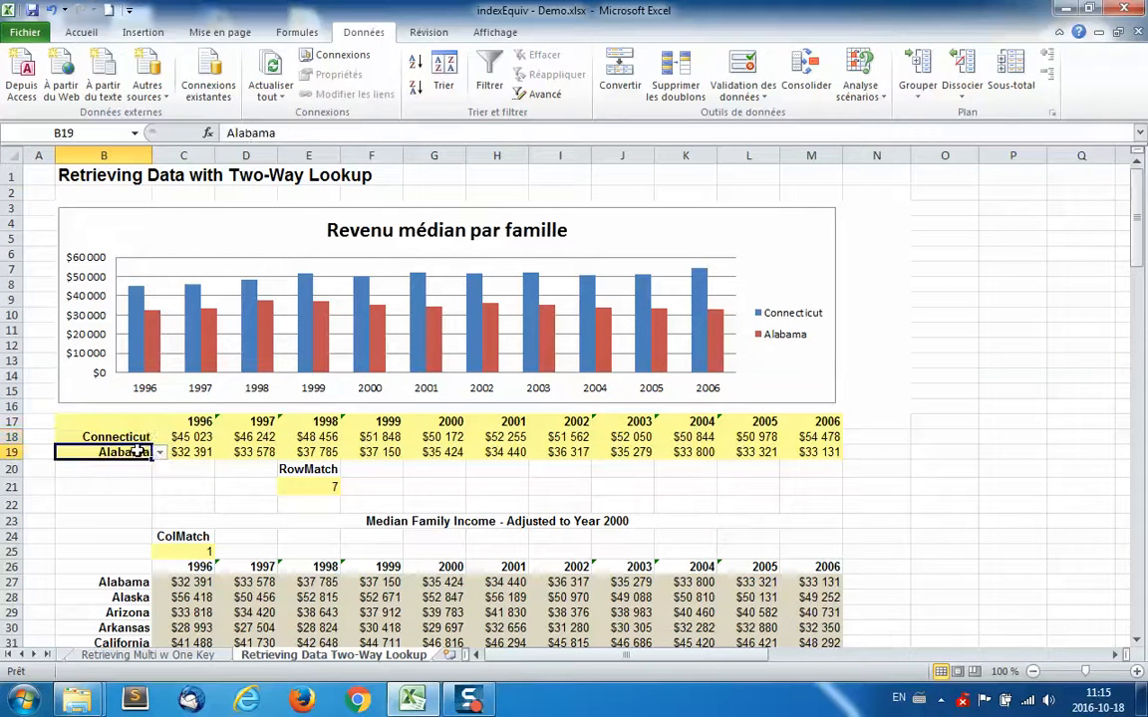
pyautogui.click(160, 452)
pyautogui.click(139, 479)
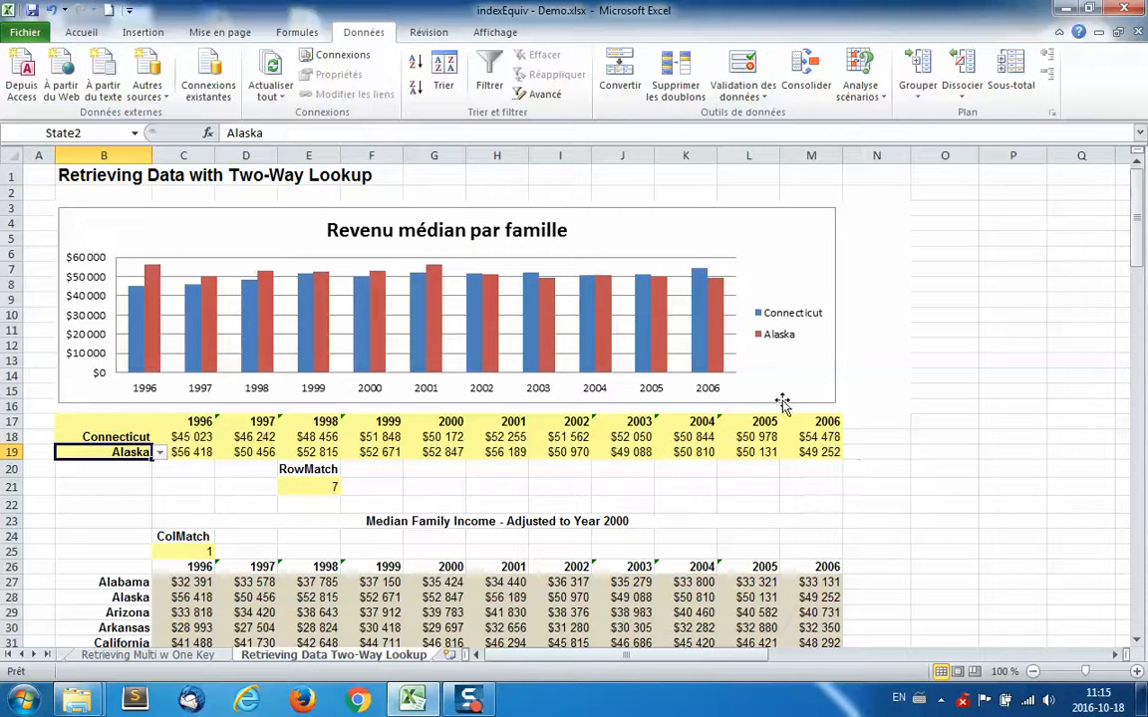
pyautogui.click(893, 380)
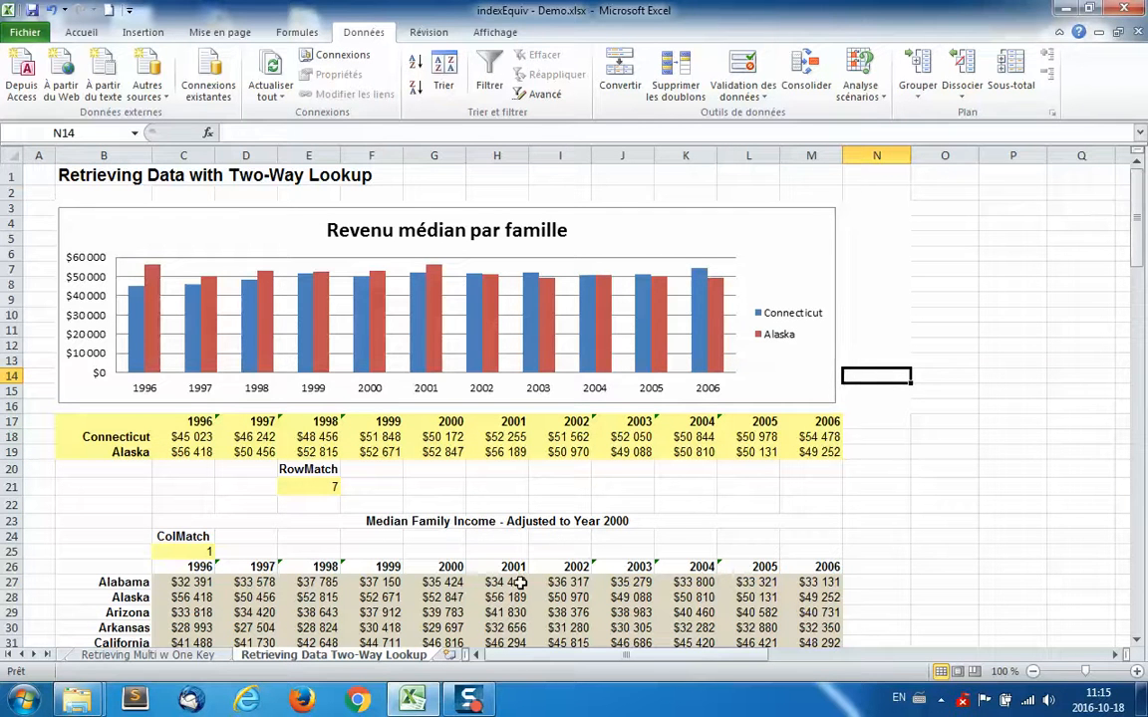
# Step: Delete rows 20 and 21, which hold the RowMatch helper label and formula
pyautogui.click(319, 473)
pyautogui.moveTo(321, 481); pyautogui.dragTo(324, 485)
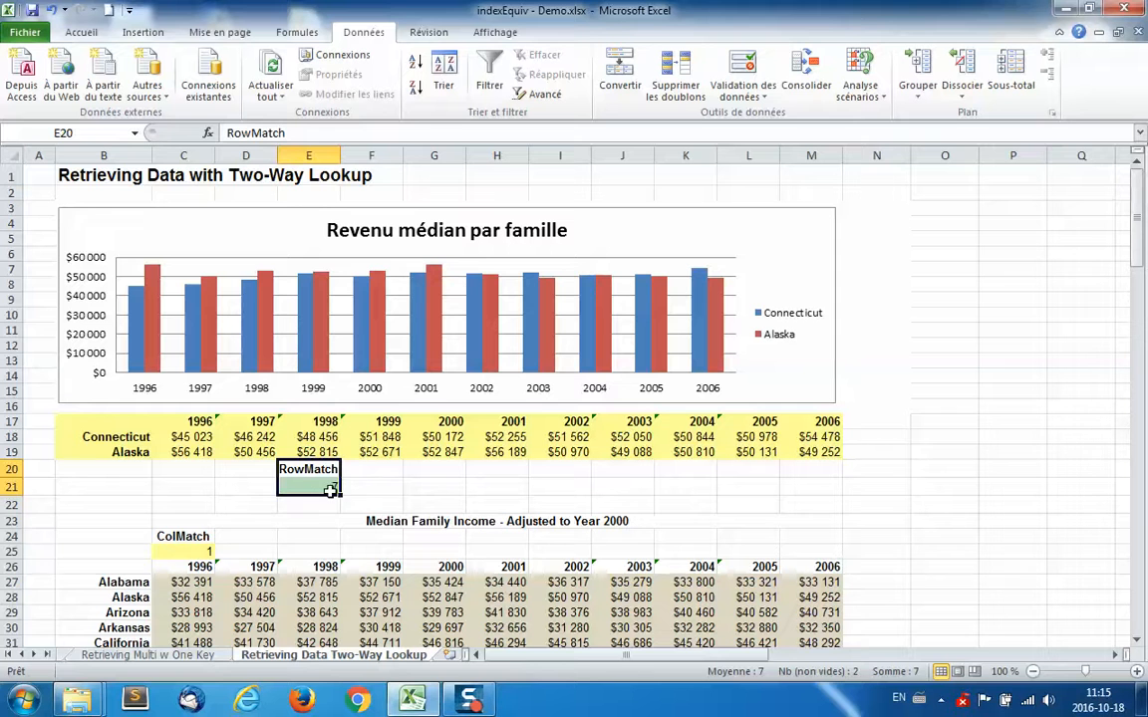
pyautogui.moveTo(183, 536); pyautogui.dragTo(181, 546)
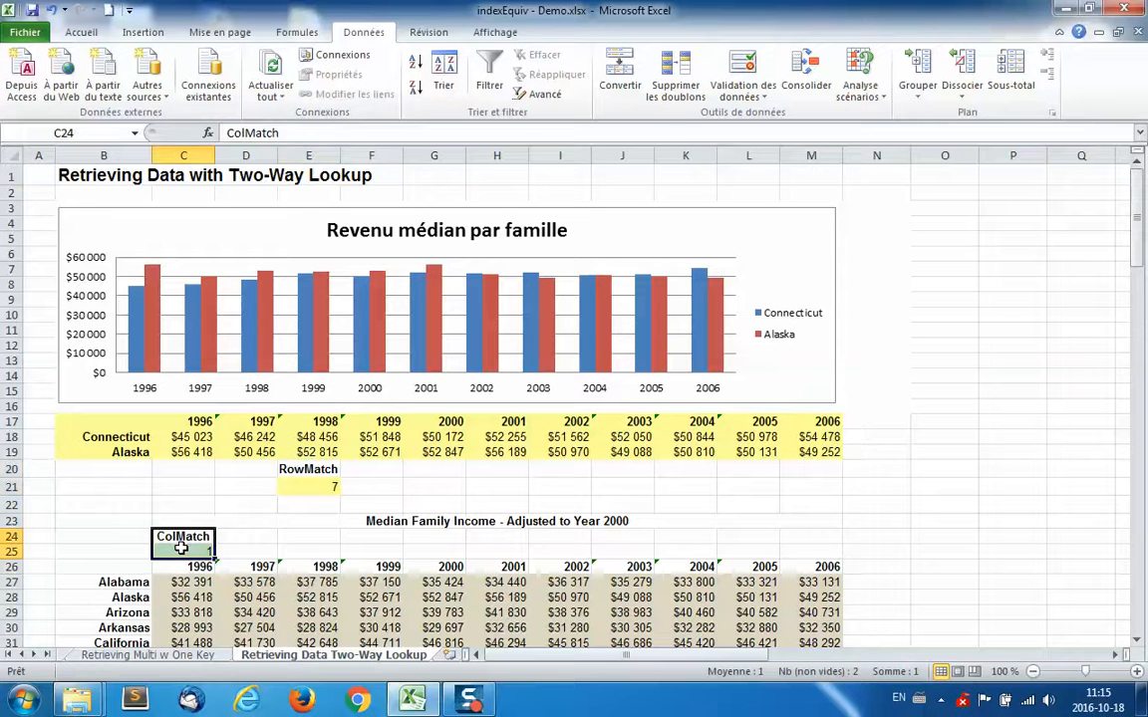
pyautogui.click(12, 470)
pyautogui.moveTo(12, 469); pyautogui.dragTo(12, 486)
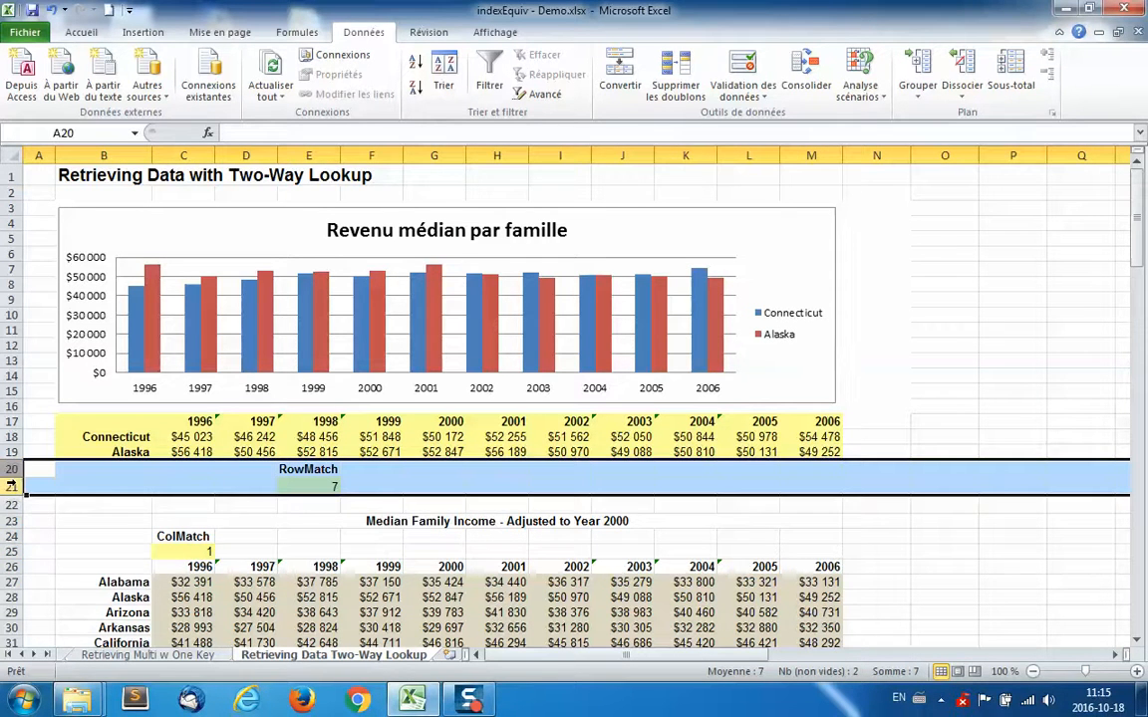
pyautogui.hotkey('ctrl', '-')
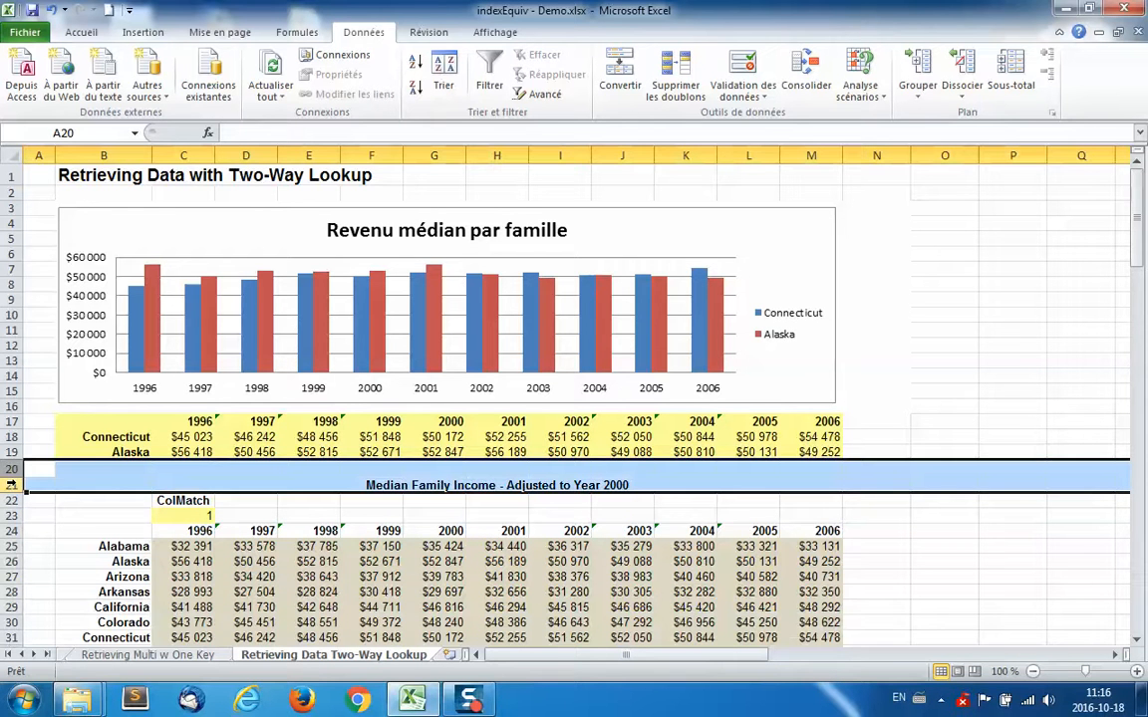
# Step: Delete rows 22 and 23, which hold the ColMatch helper label and formula
pyautogui.click(159, 500)
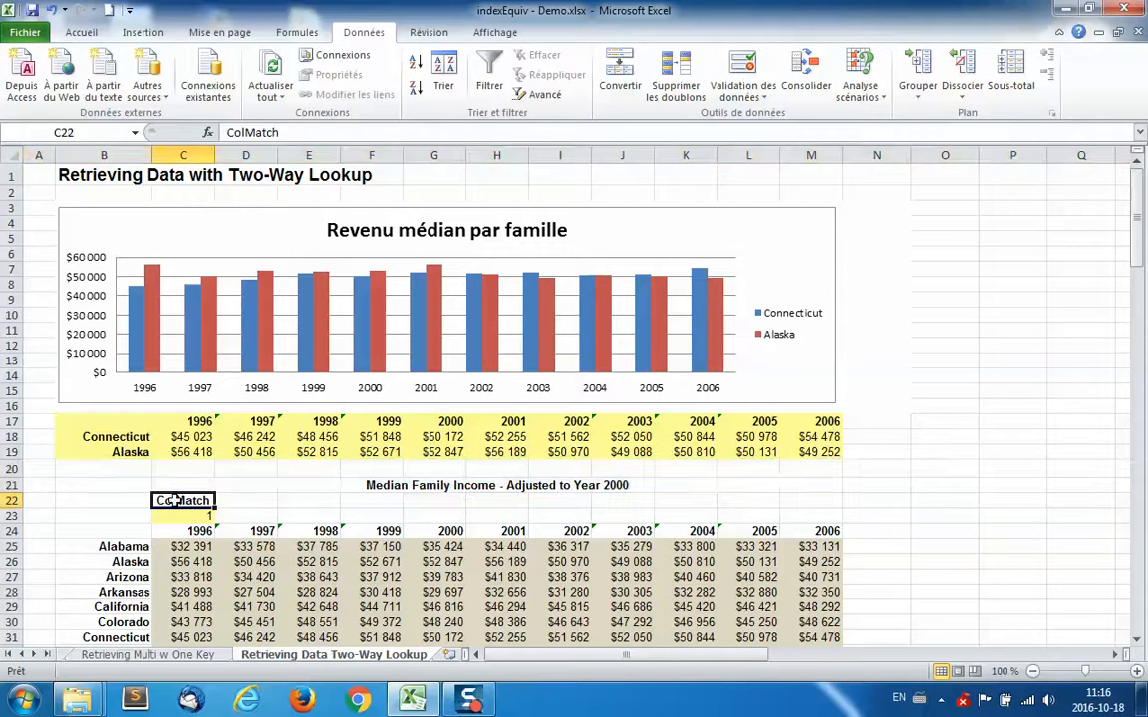
pyautogui.moveTo(8, 500); pyautogui.dragTo(10, 515)
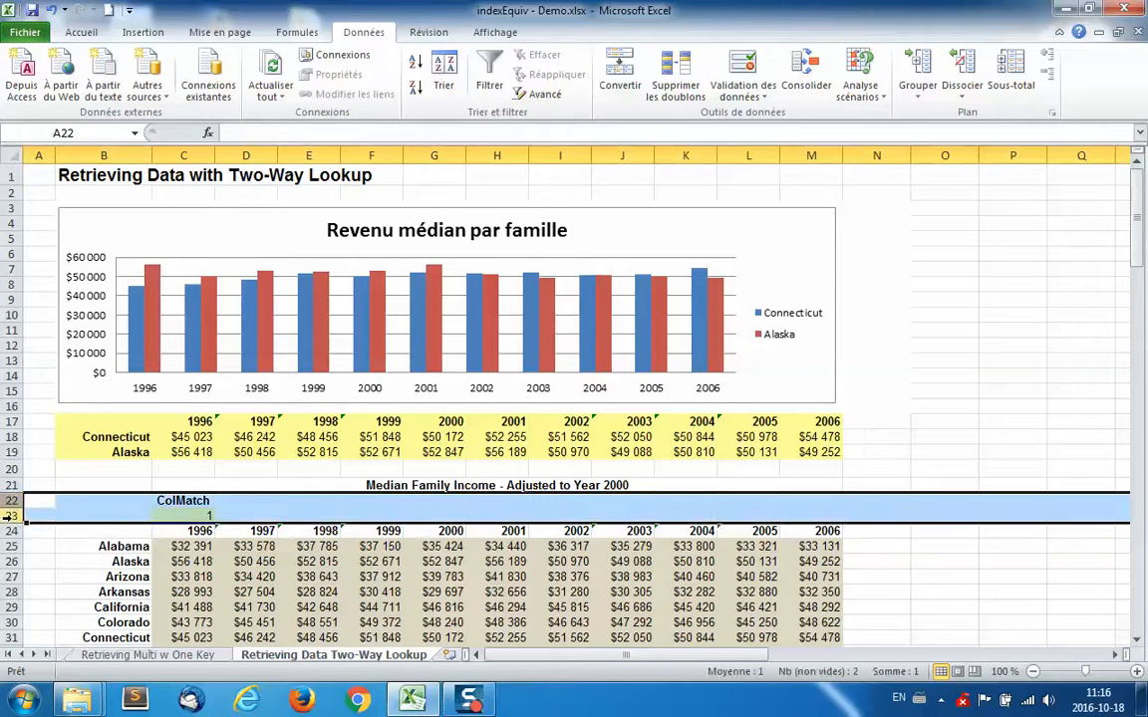
pyautogui.rightClick(14, 520)
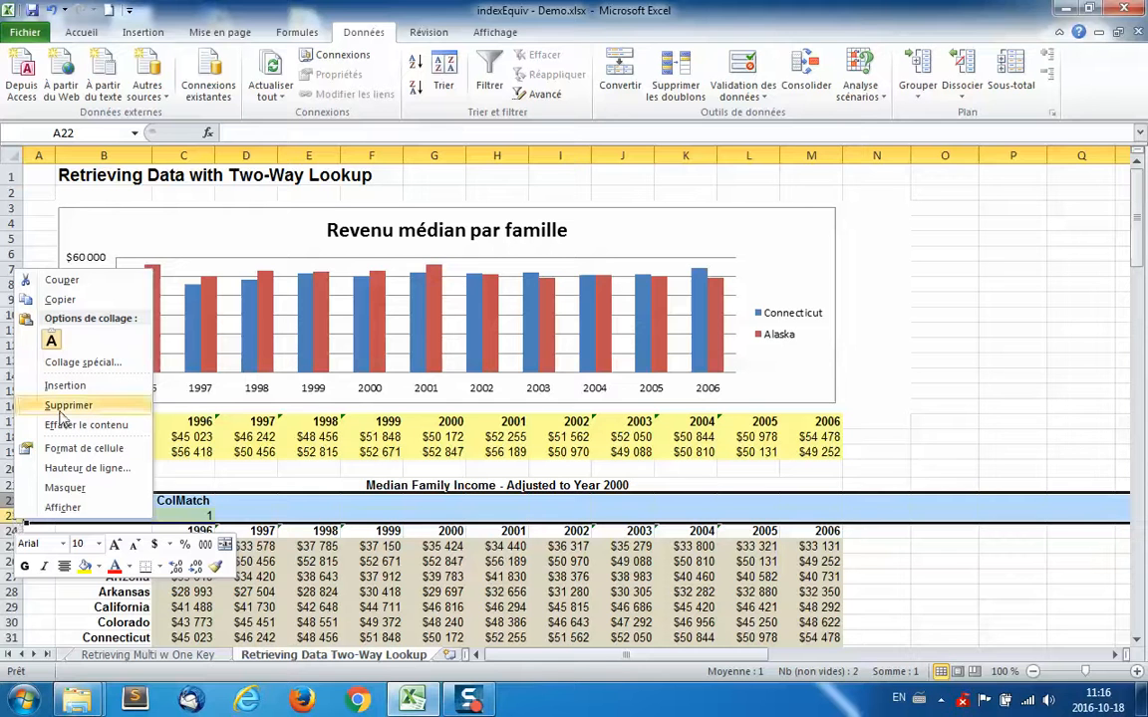
pyautogui.press('Escape')
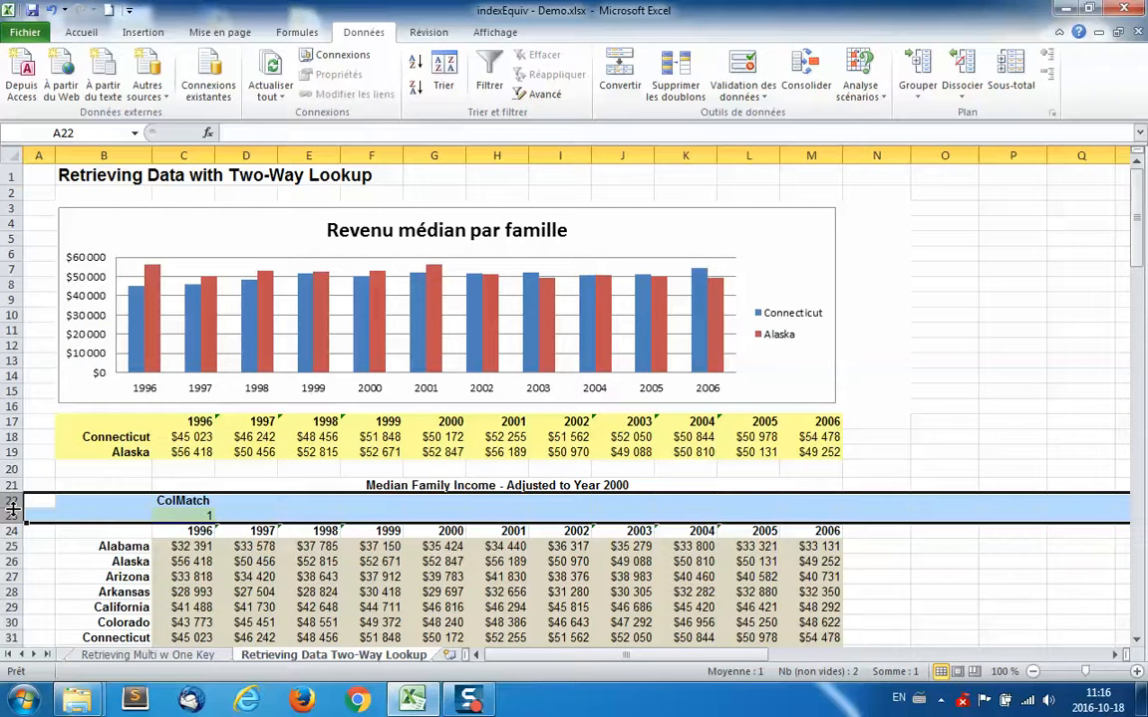
pyautogui.hotkey('ctrl', '-')
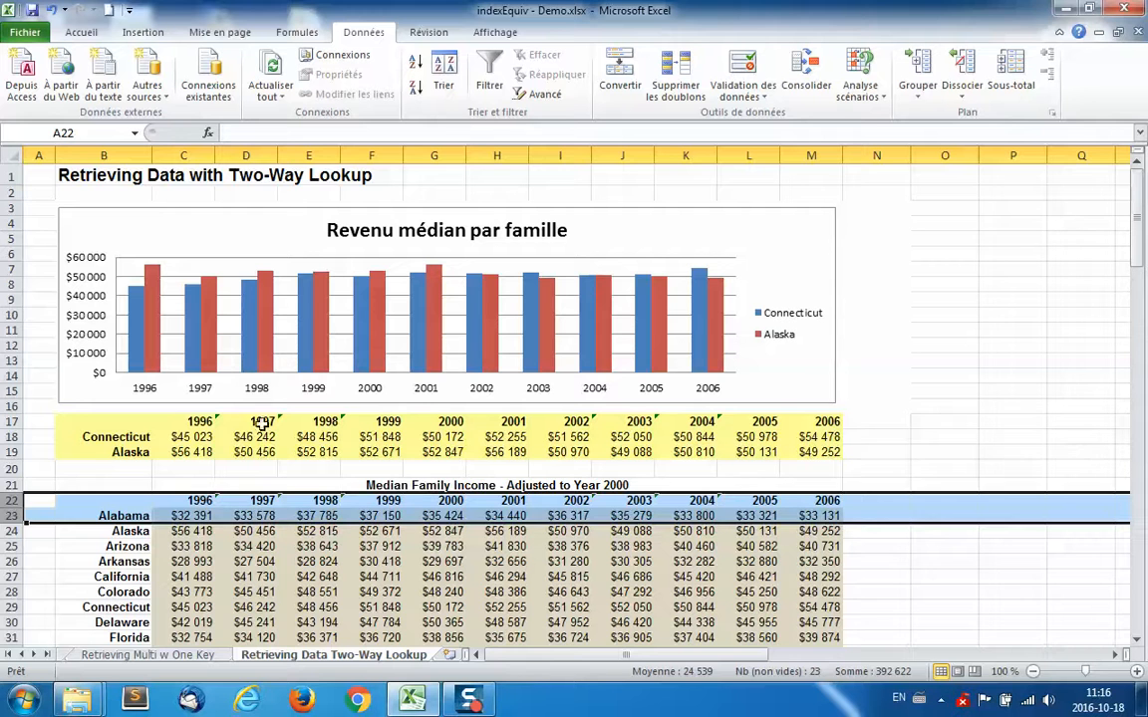
# Step: Examine the lookup formula in D18 and the median family income table beneath the lookup results
pyautogui.click(204, 442)
pyautogui.click(245, 439)
pyautogui.scroll(-3, 517, 433)
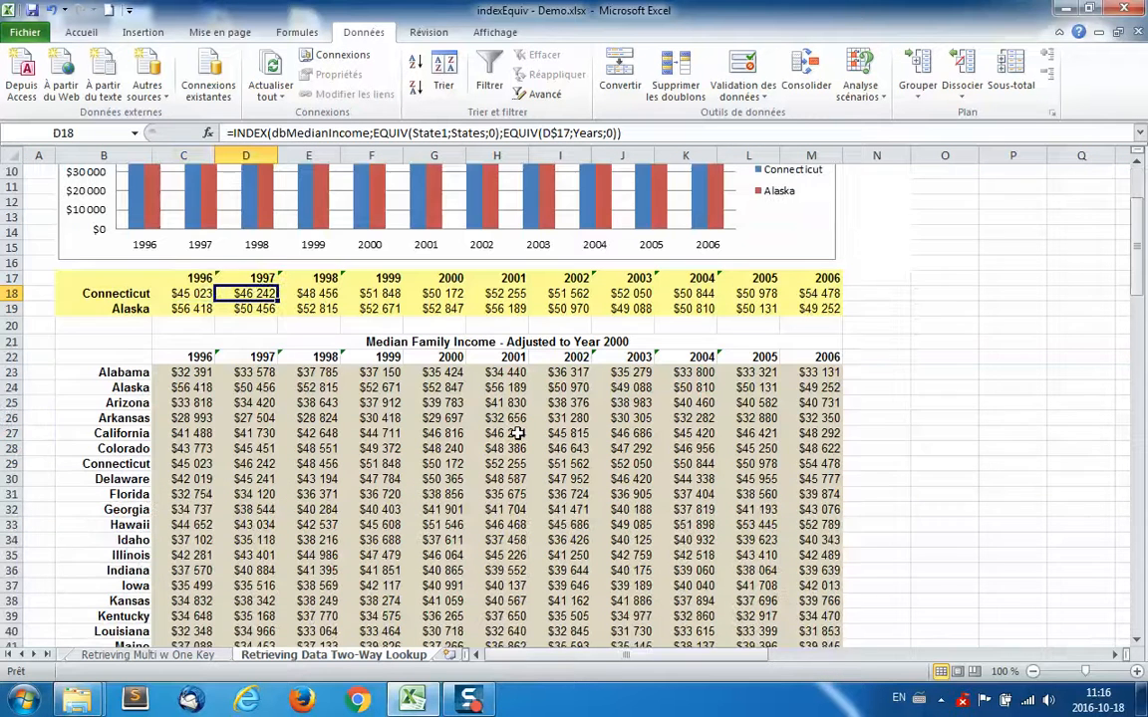
pyautogui.scroll(-1, 517, 432)
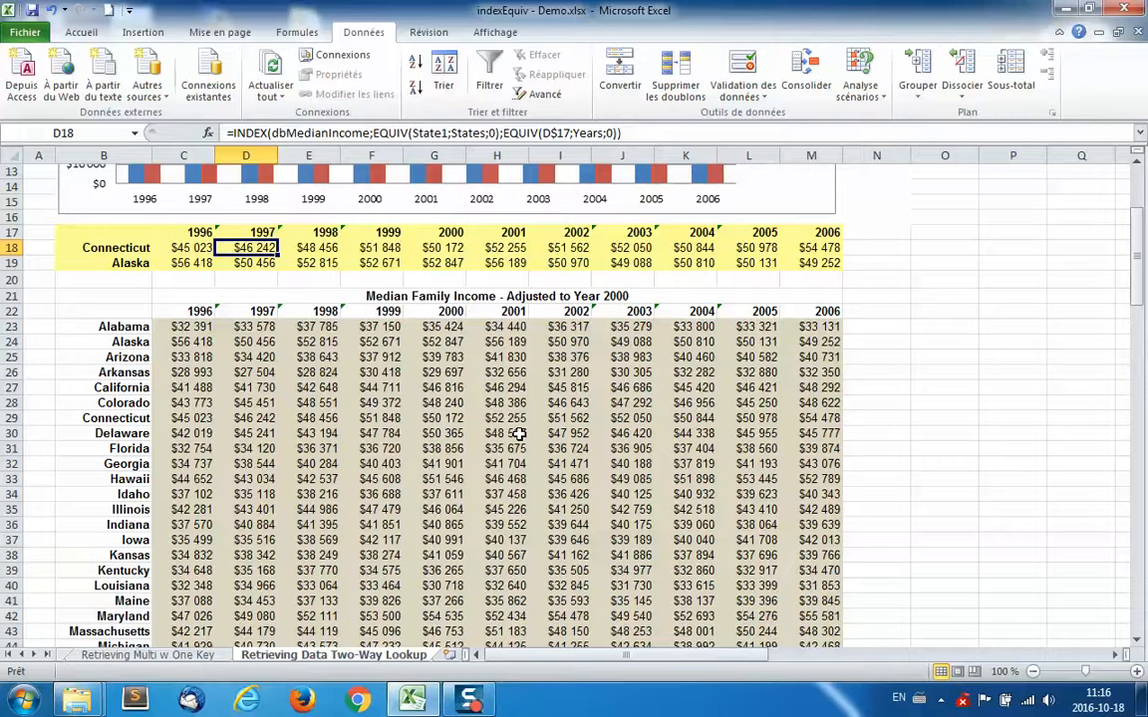
pyautogui.scroll(4, 548, 479)
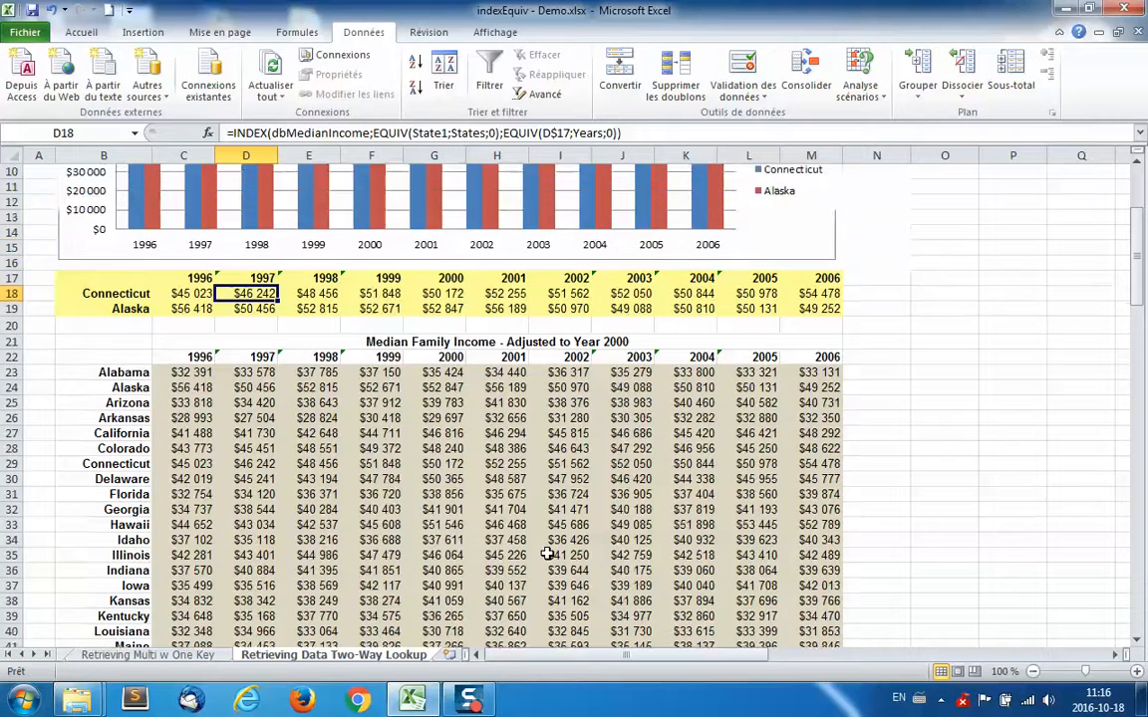
pyautogui.scroll(-3, 547, 554)
pyautogui.scroll(3, 547, 554)
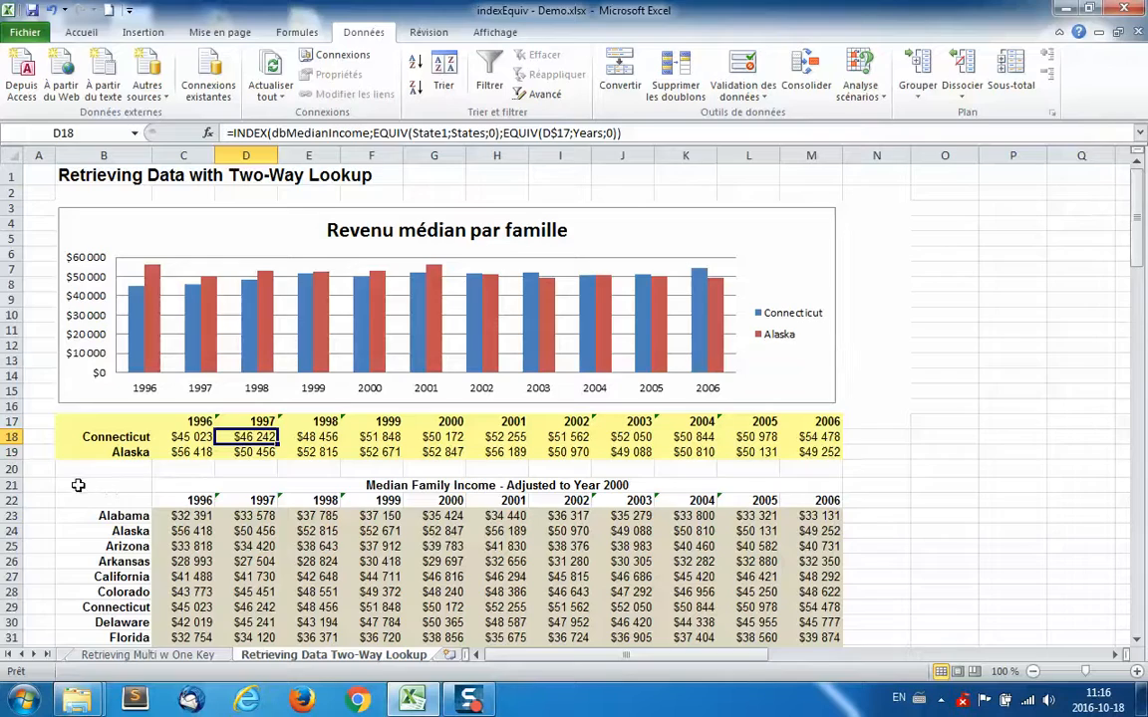
# Step: Cut the whole Median Family Income table, range B21:M72, including its title and year headings
pyautogui.moveTo(78, 486); pyautogui.dragTo(697, 714)
pyautogui.moveTo(690, 643); pyautogui.dragTo(687, 614)
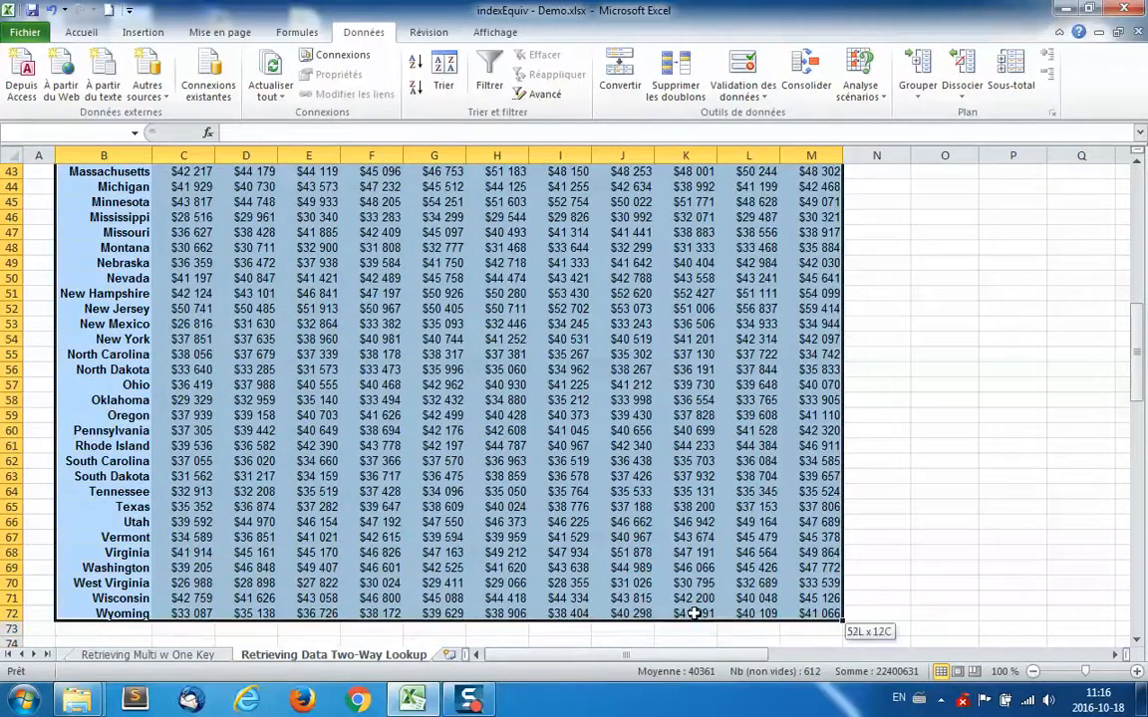
pyautogui.rightClick(644, 461)
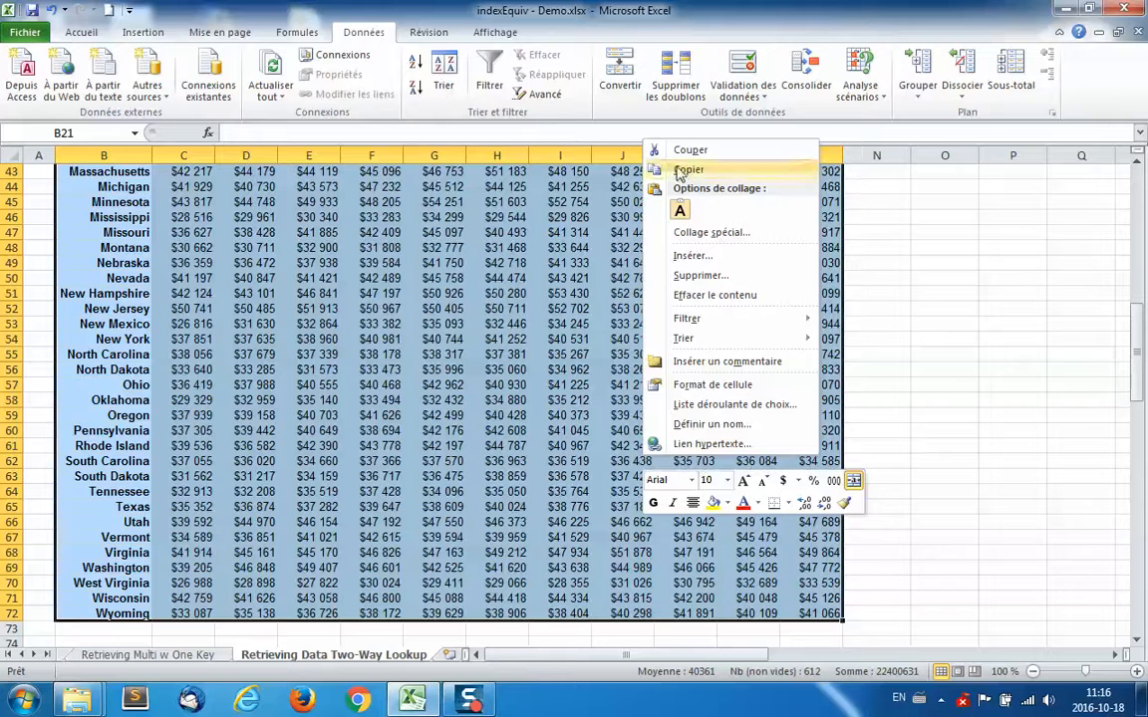
pyautogui.click(680, 150)
pyautogui.scroll(14, 399, 448)
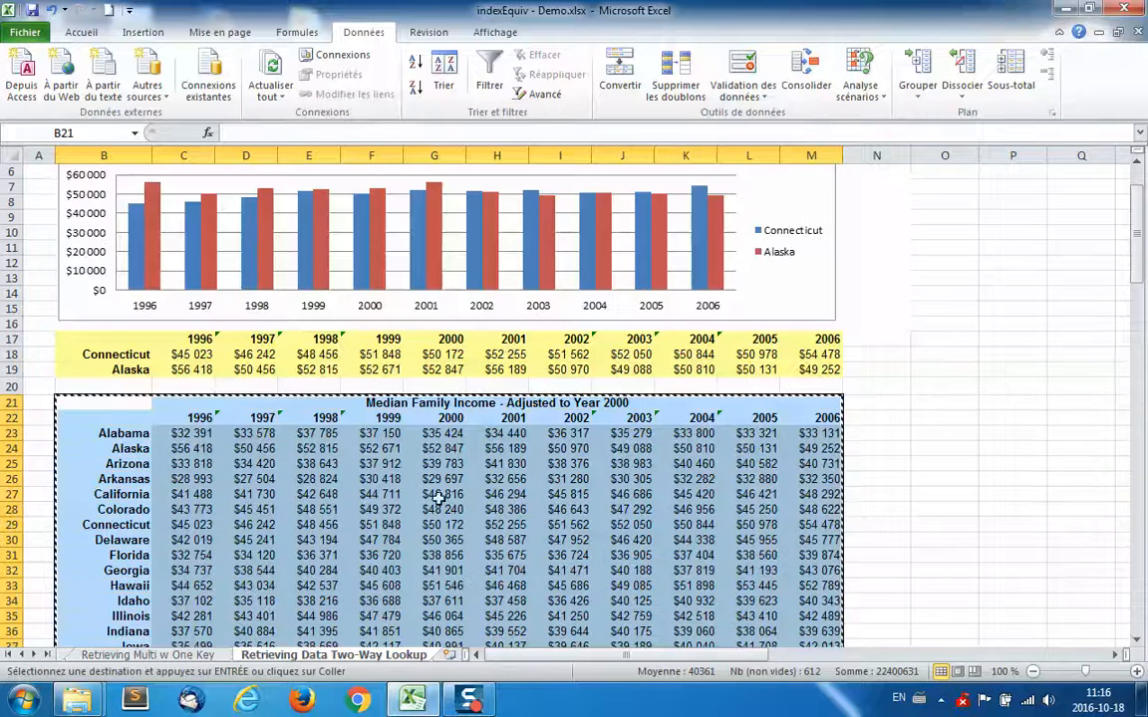
# Step: Insert a new worksheet after the lookup sheet and name it Données
pyautogui.click(449, 654)
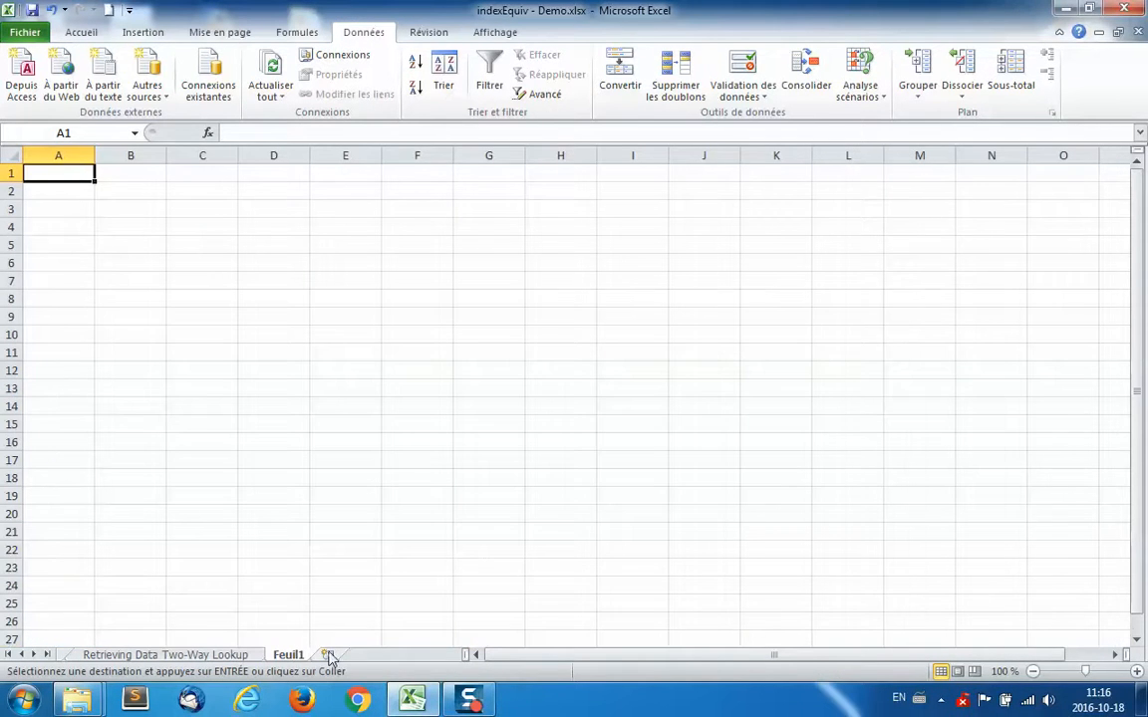
pyautogui.doubleClick(289, 654)
pyautogui.write('Do')
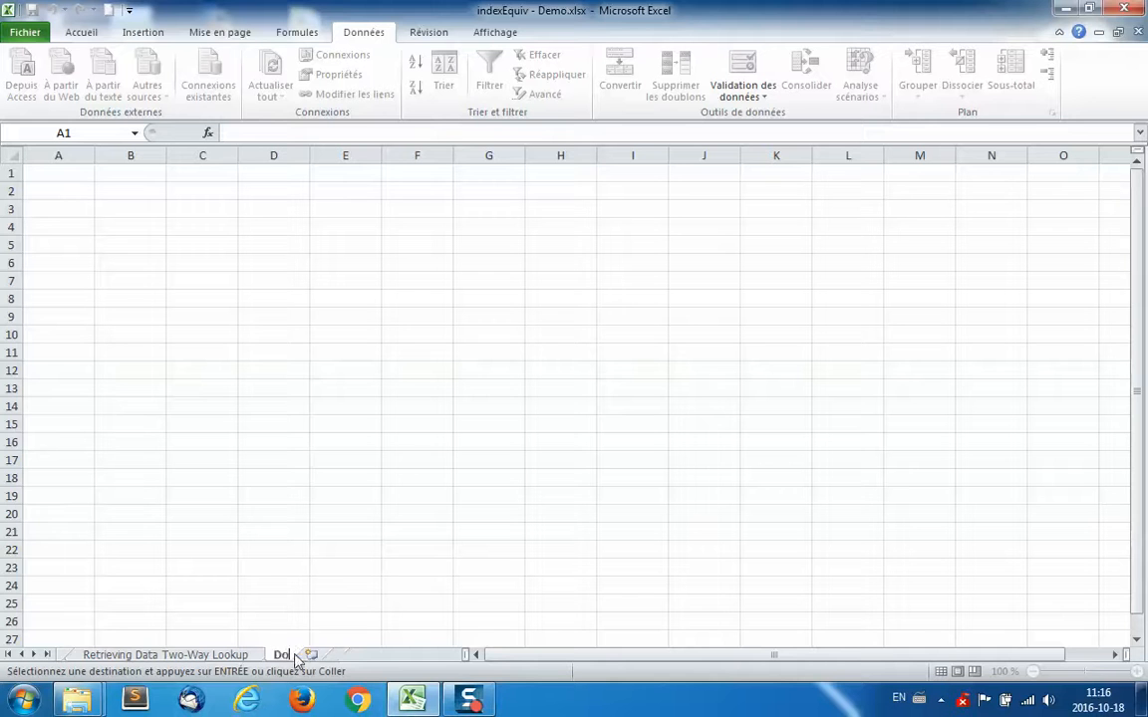
pyautogui.write('nnées')
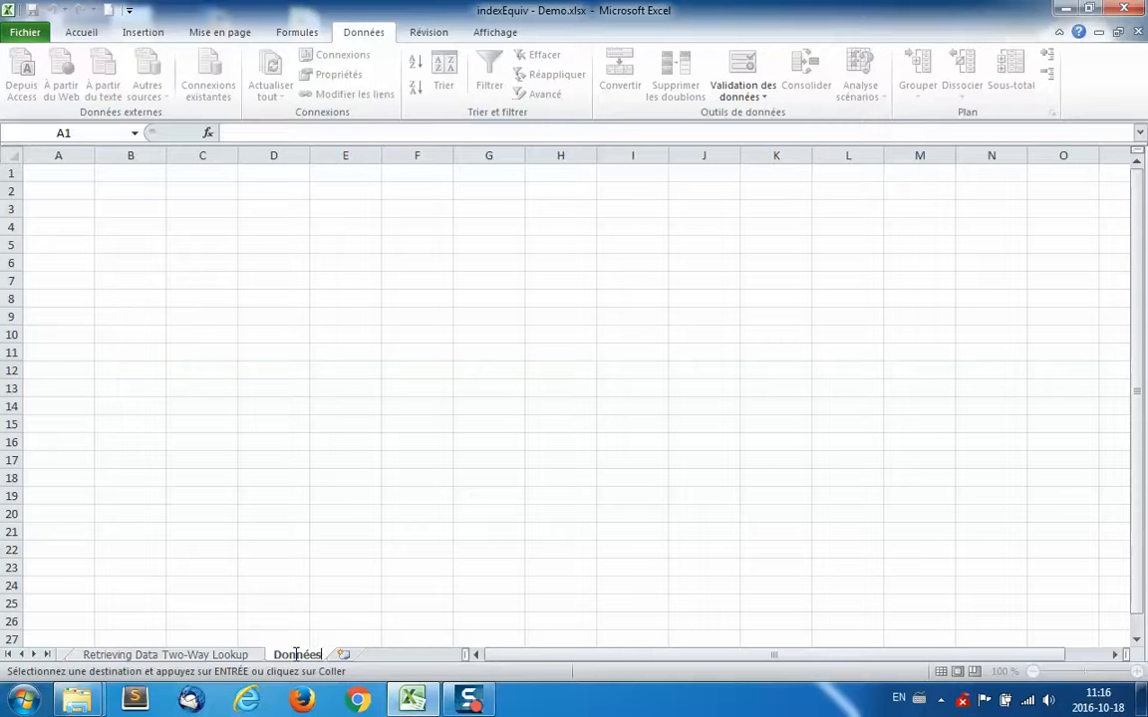
pyautogui.click(281, 602)
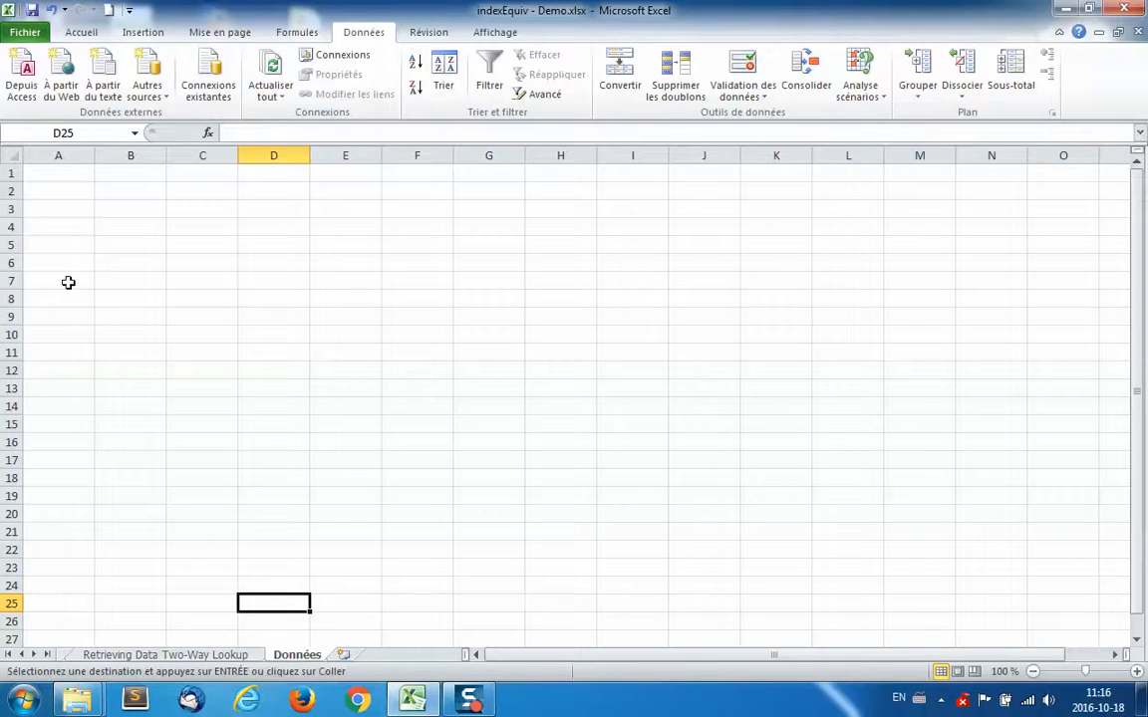
# Step: Paste the cut income table into the Données sheet starting at cell A1
pyautogui.click(79, 175)
pyautogui.rightClick(79, 175)
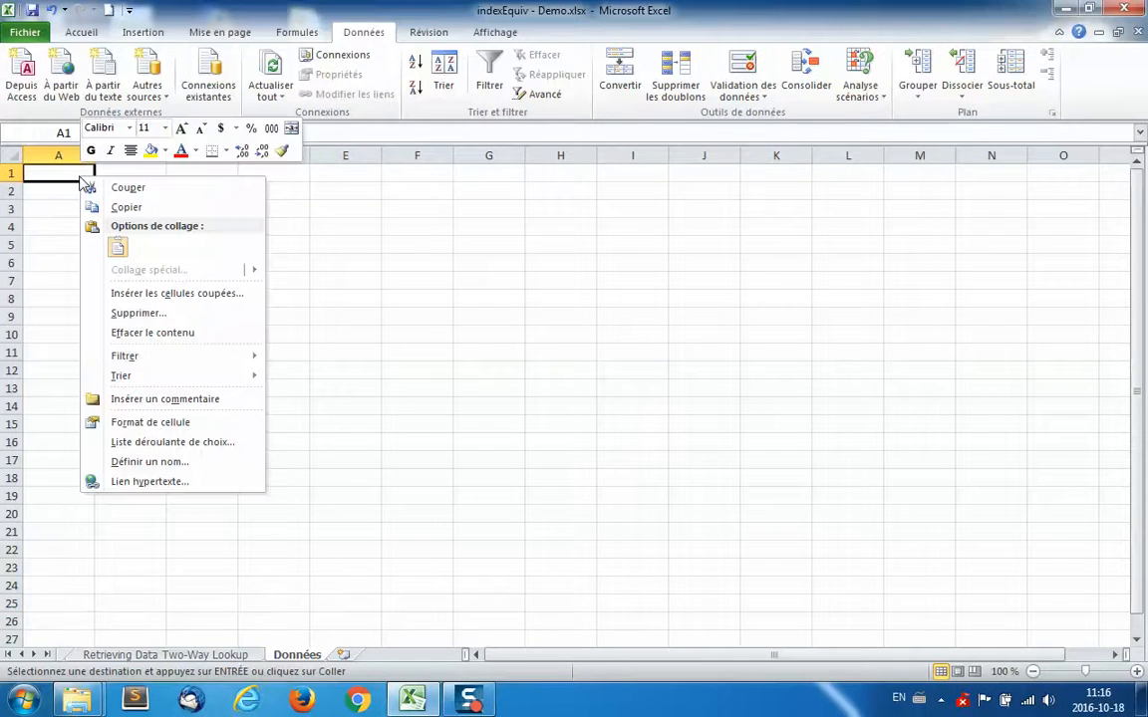
pyautogui.click(114, 247)
pyautogui.click(271, 459)
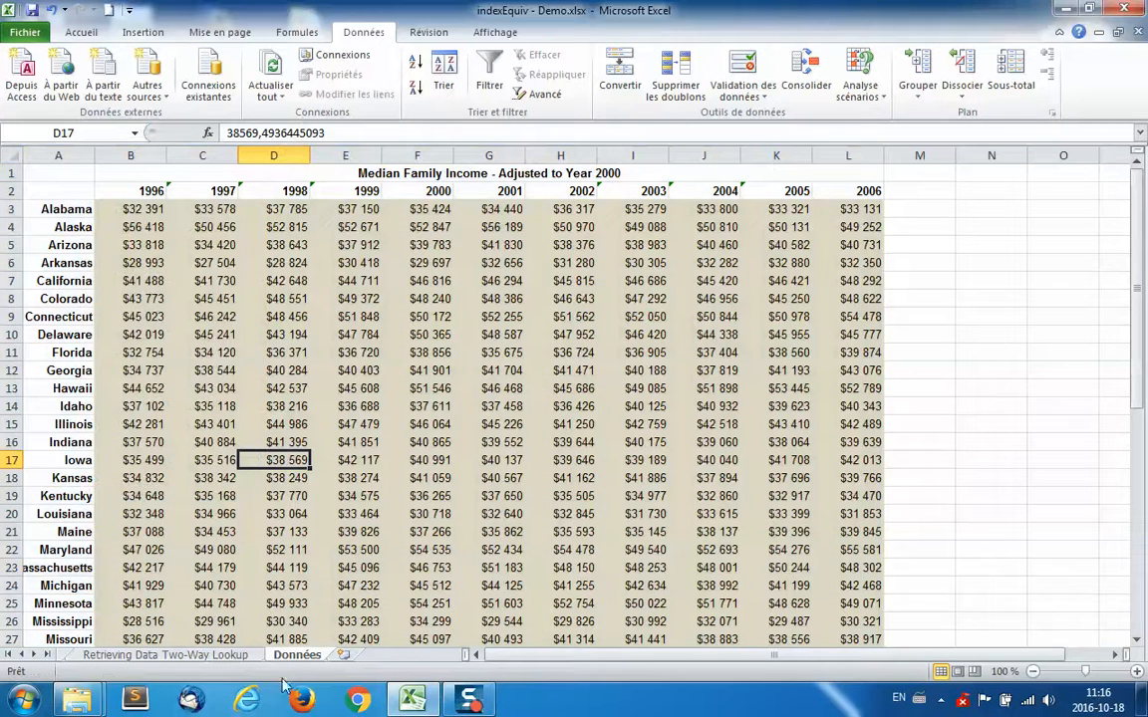
# Step: On the Retrieving Data Two-Way Lookup sheet, choose Colorado as the second state in B19 and view the chart
pyautogui.click(236, 649)
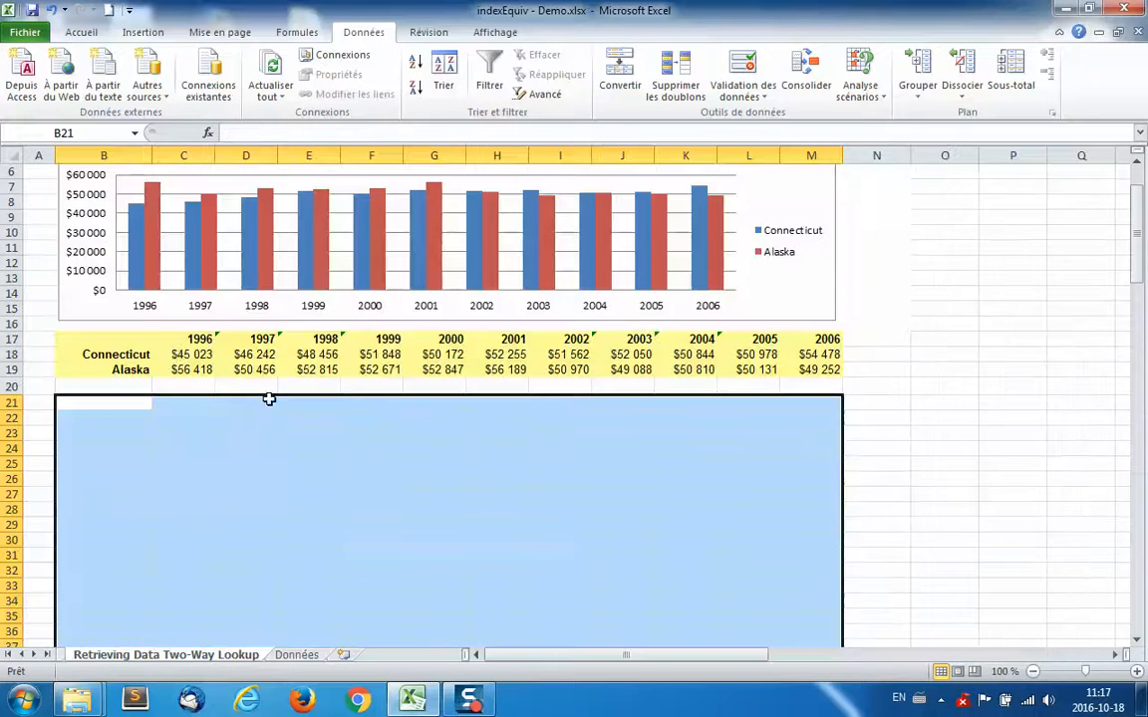
pyautogui.click(147, 373)
pyautogui.click(157, 371)
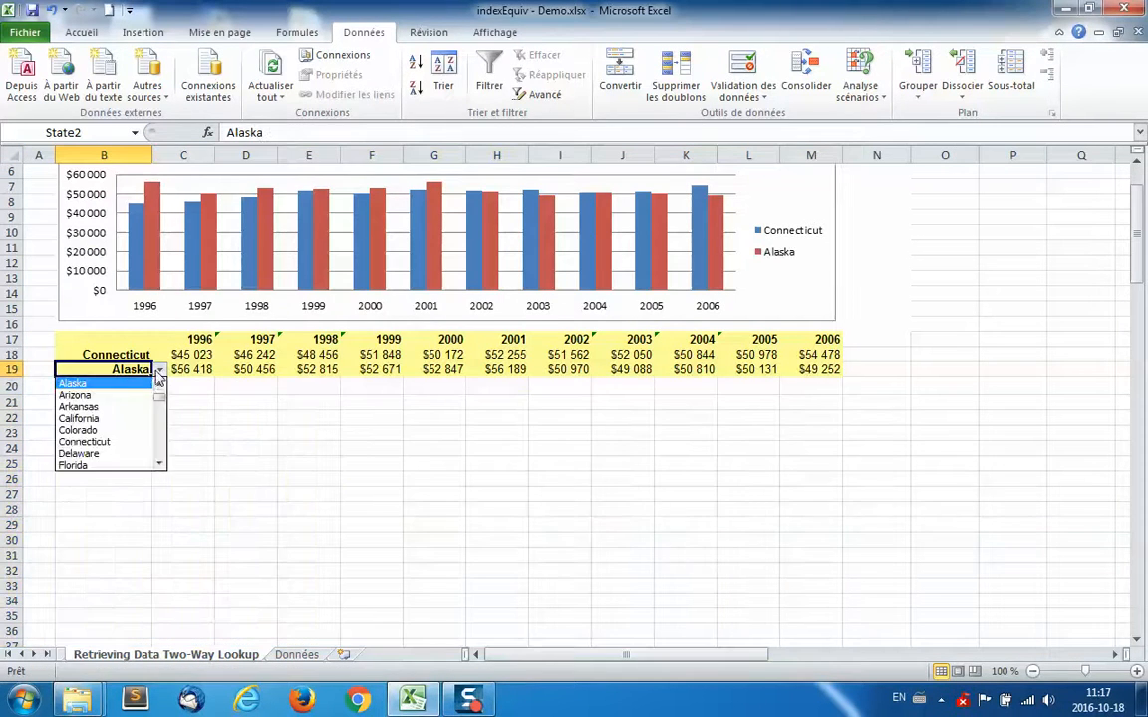
pyautogui.click(80, 431)
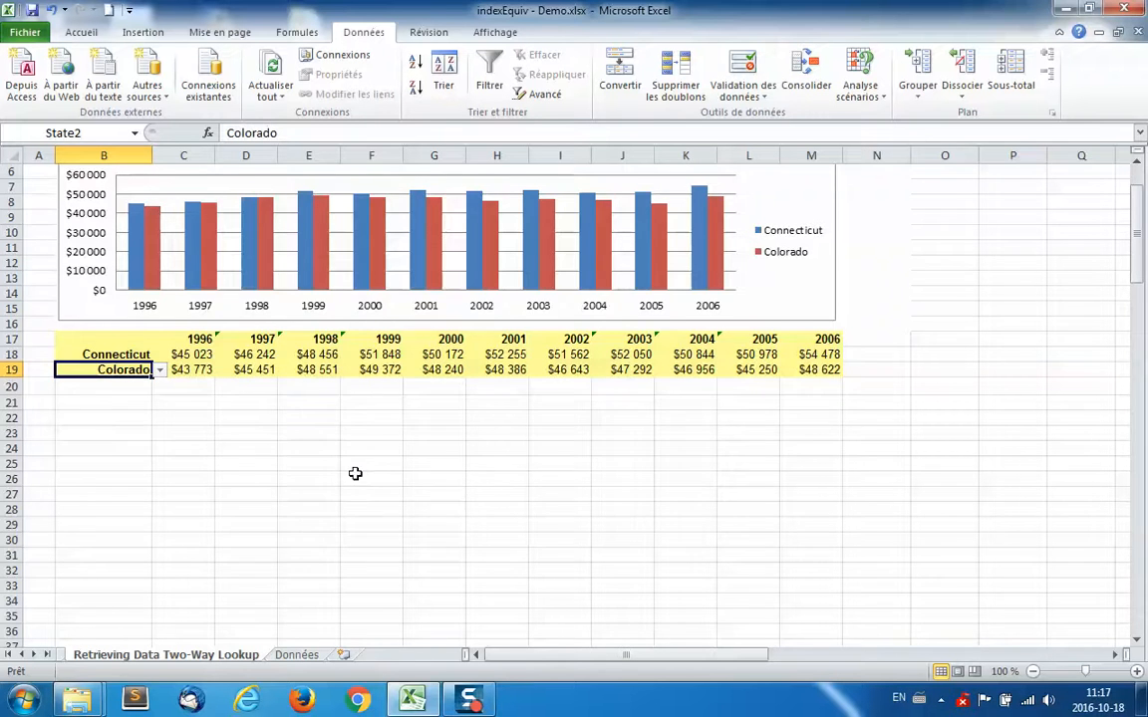
pyautogui.scroll(2, 358, 468)
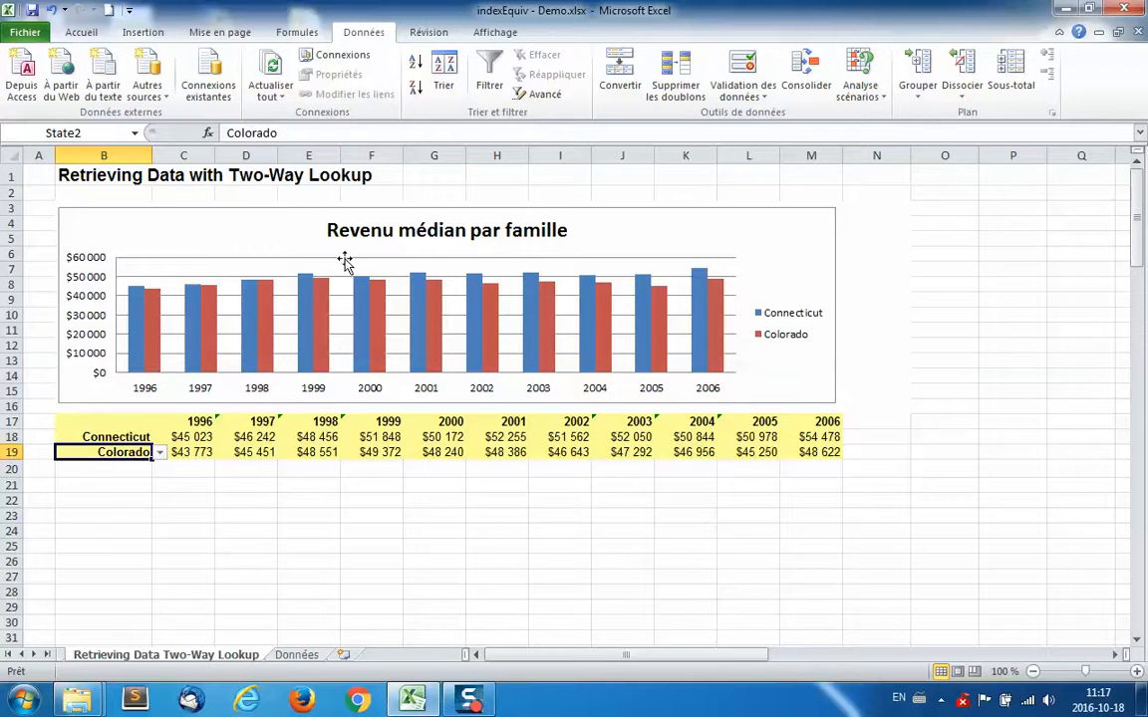
pyautogui.click(417, 502)
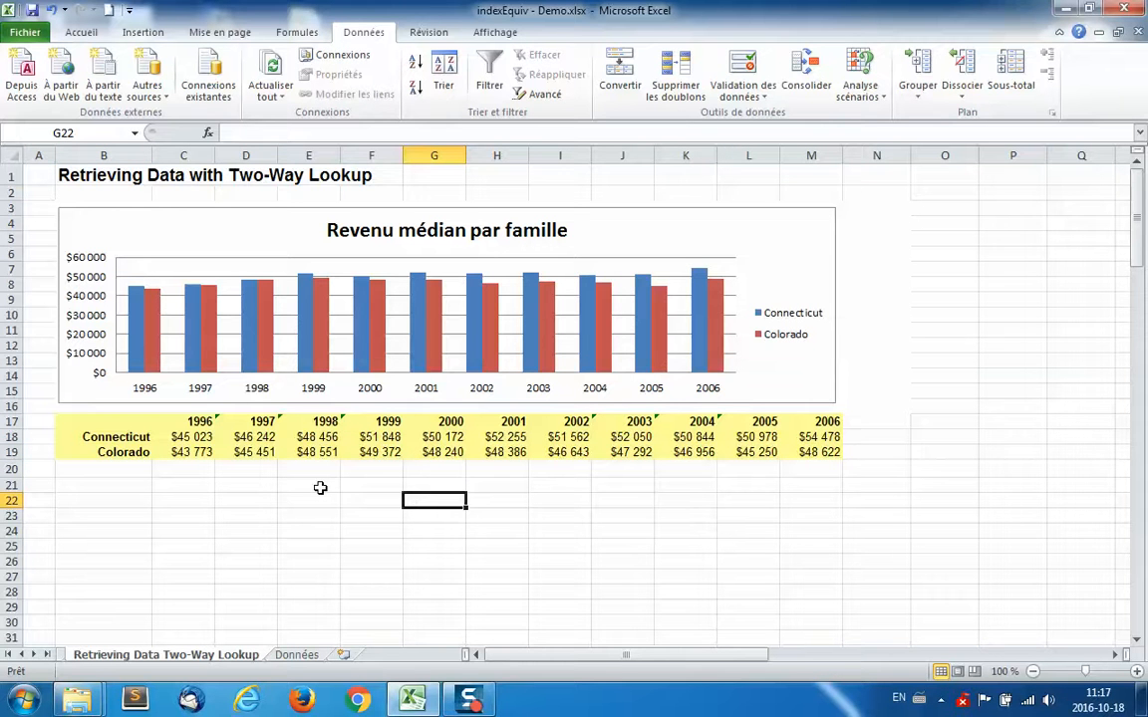